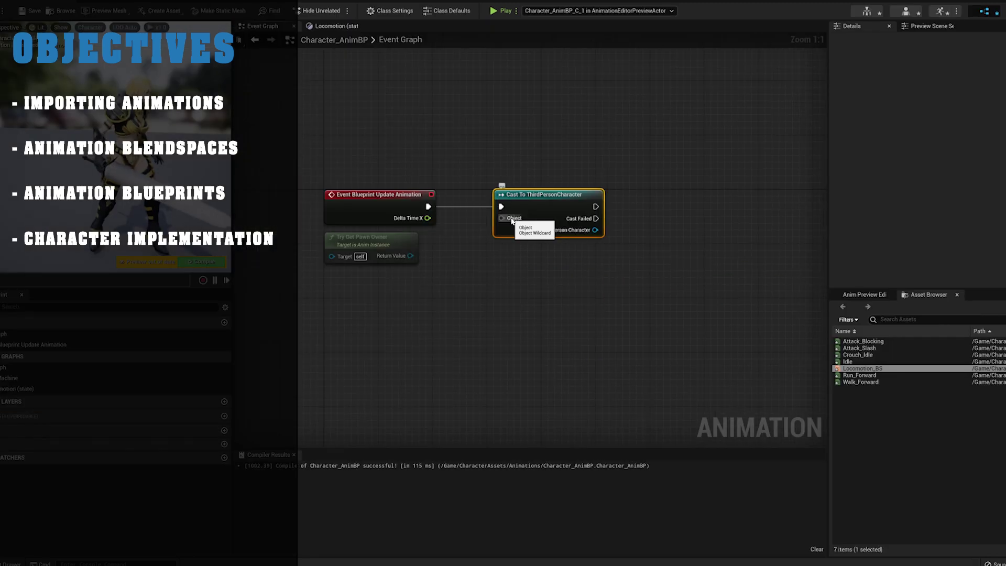
left_click_drag(512, 221, 407, 273)
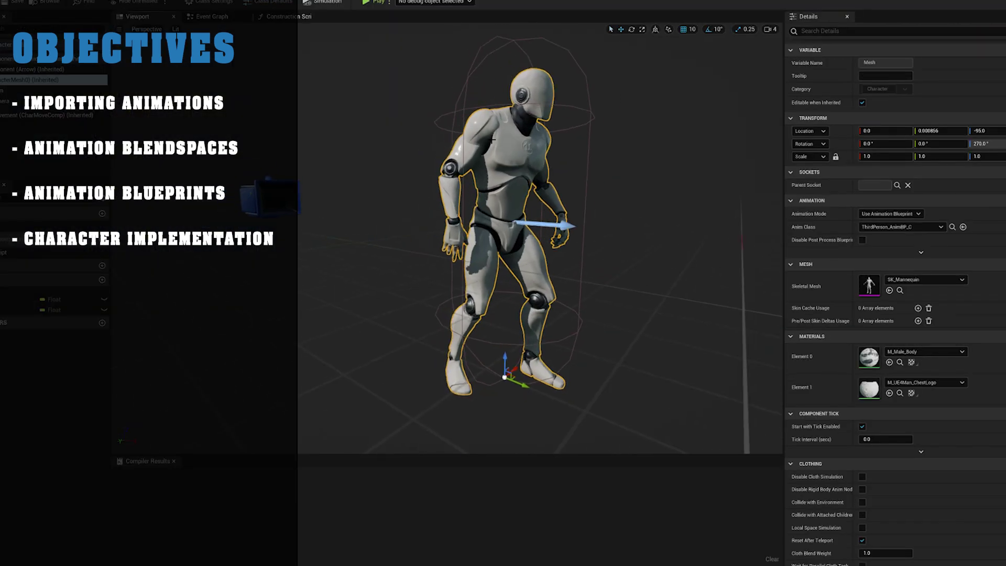
left_click(897, 281)
left_click(938, 372)
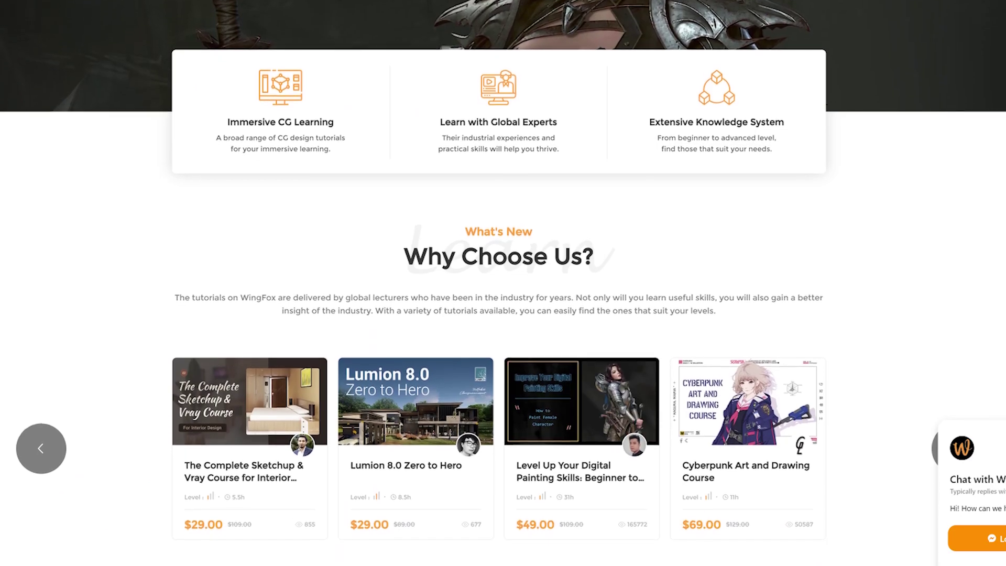
scroll(504, 283, "down", 3)
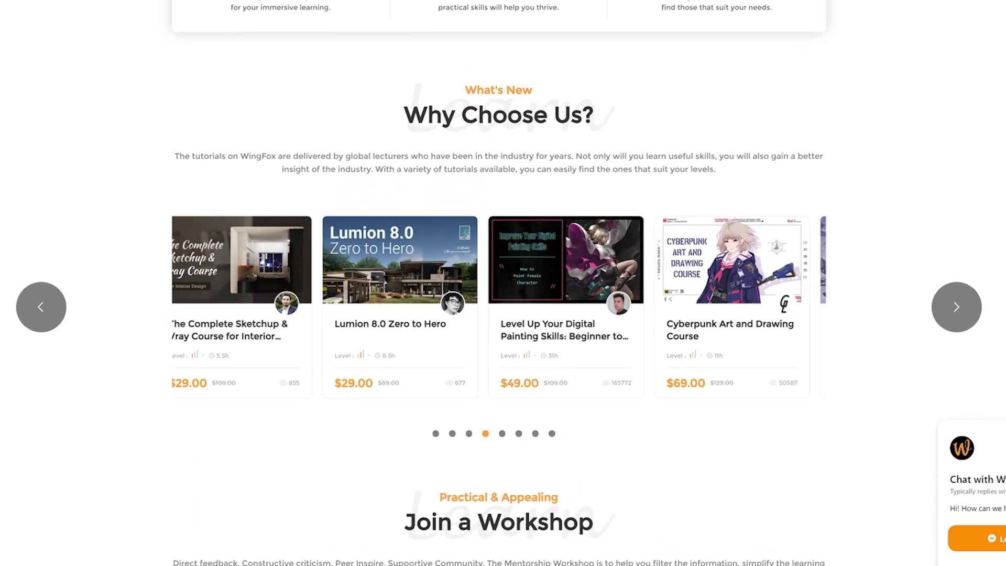
scroll(503, 283, "down", 3)
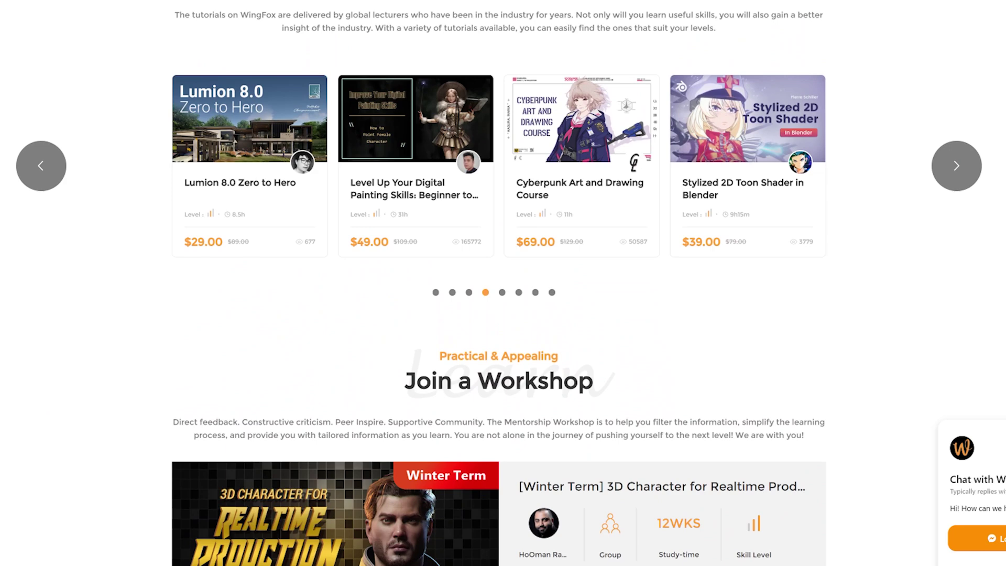
scroll(503, 283, "down", 3)
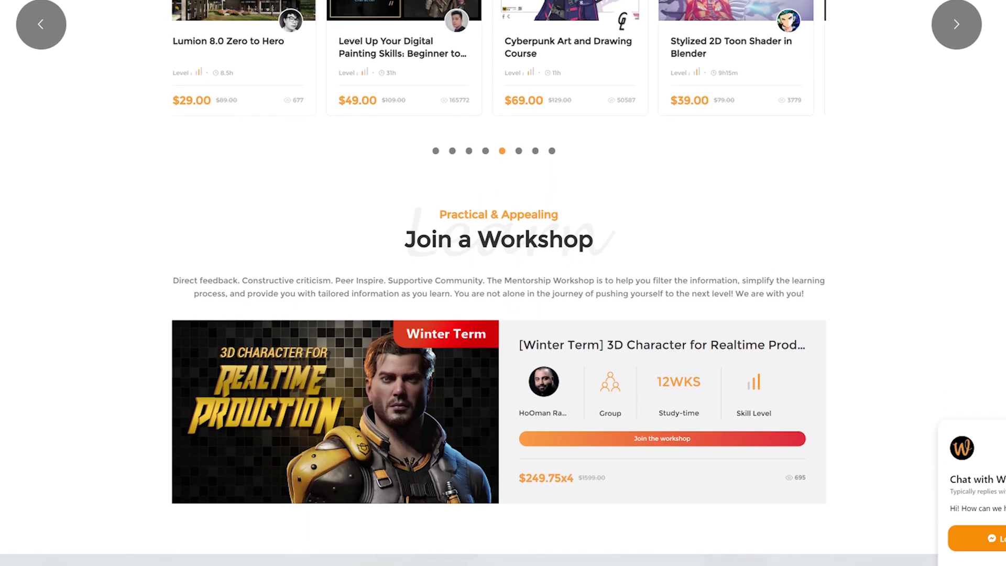
scroll(504, 283, "down", 2)
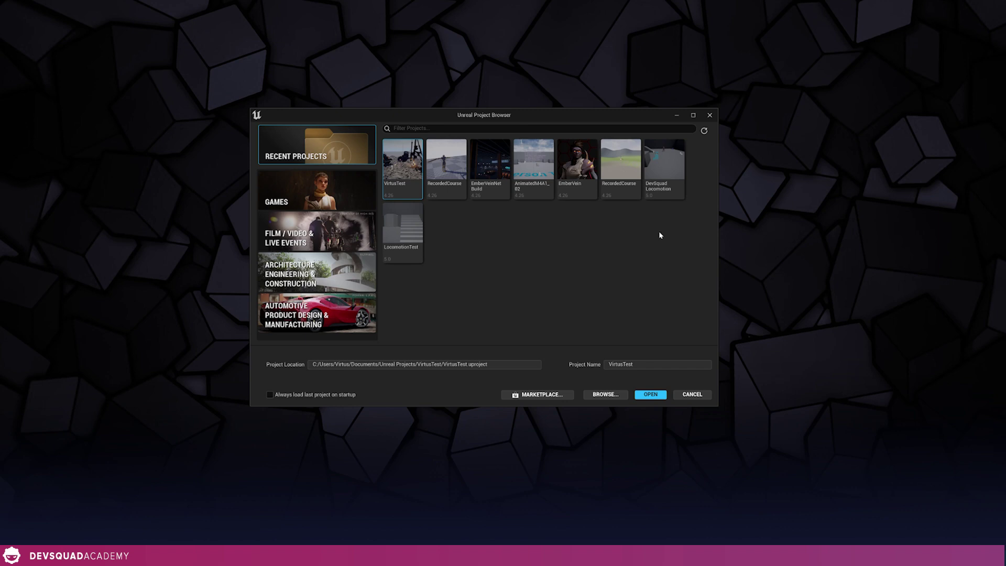
Create a new game project from the Third Person template and name it Devsquad
left_click(343, 195)
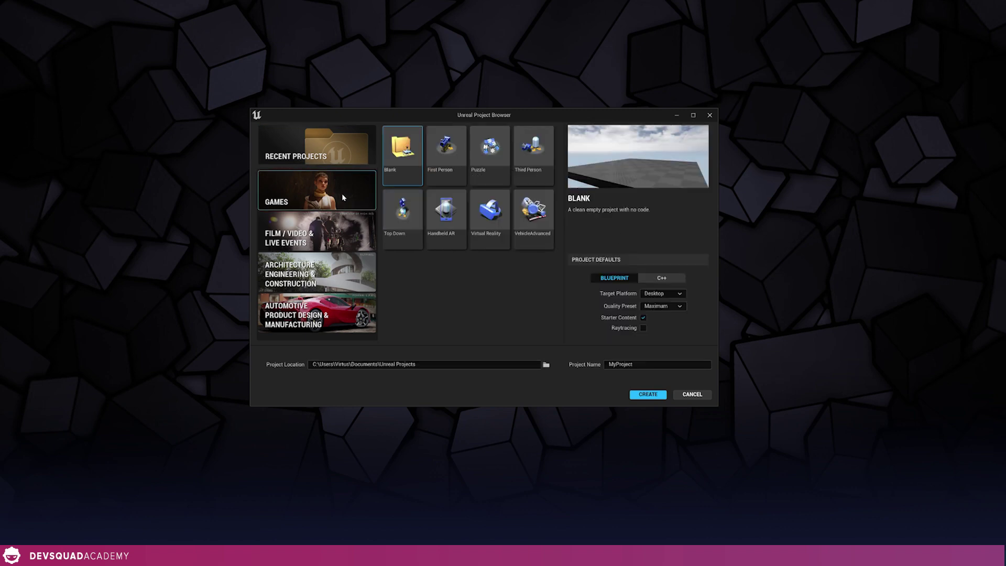
left_click(543, 161)
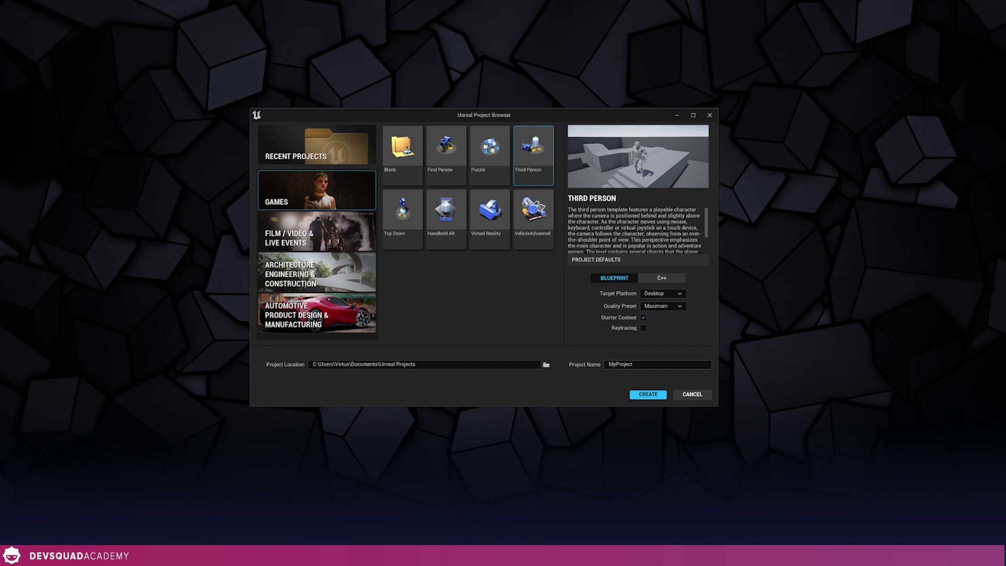
double_click(629, 364)
key("BackSpace")
type("Devsquad")
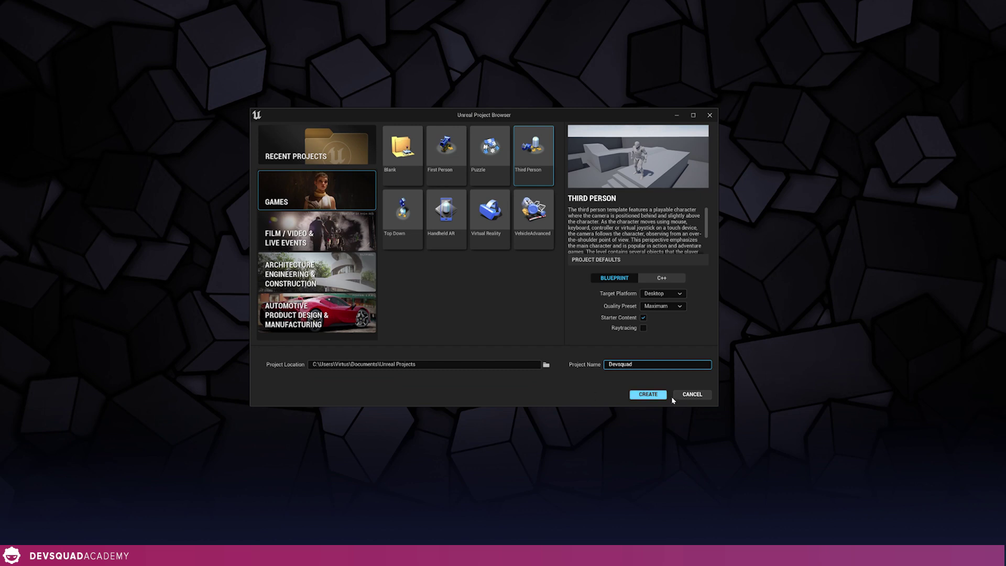
left_click(654, 399)
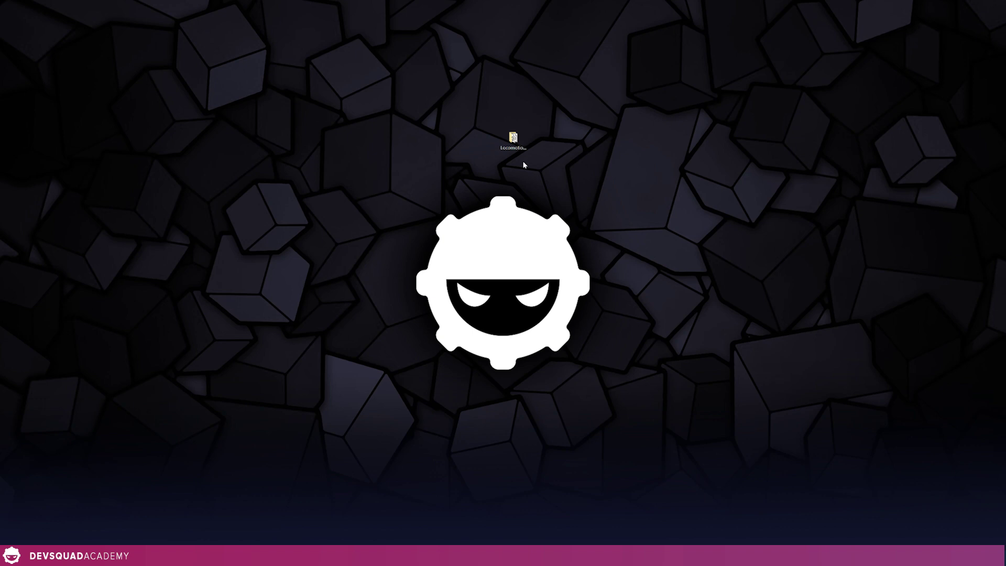
Open the LocomotionPack folder on the desktop and select its FBX files to review them
double_click(513, 138)
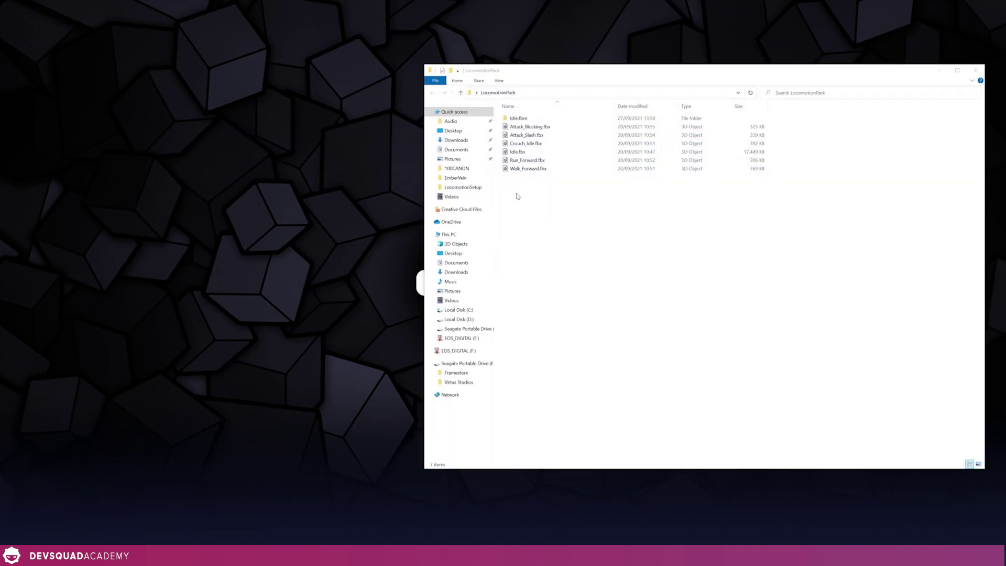
left_click_drag(521, 212, 553, 132)
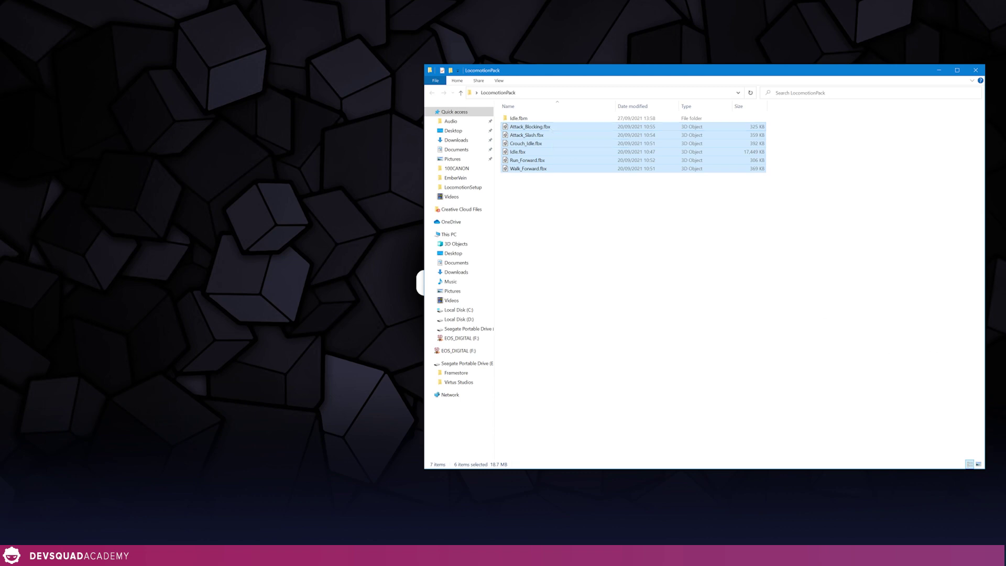
Switch to the maximized Unreal Editor and dock the content drawer in the layout
key("alt+Tab")
double_click(497, 3)
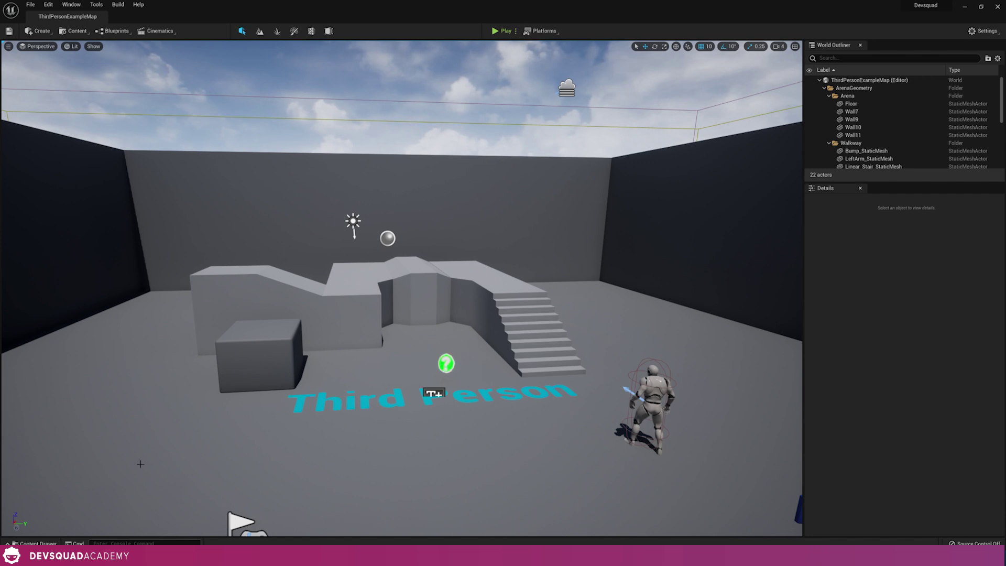
left_click(23, 543)
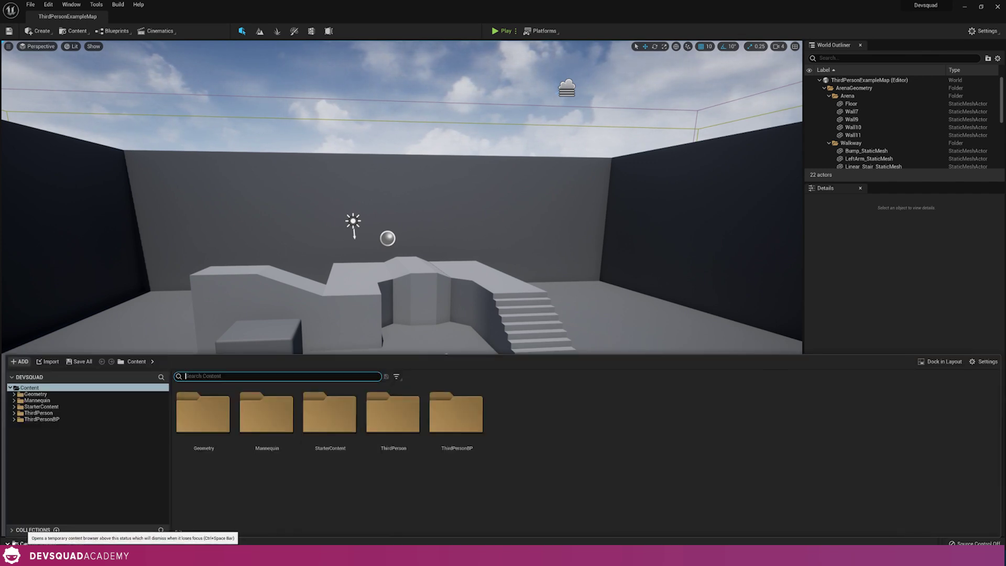
left_click(932, 362)
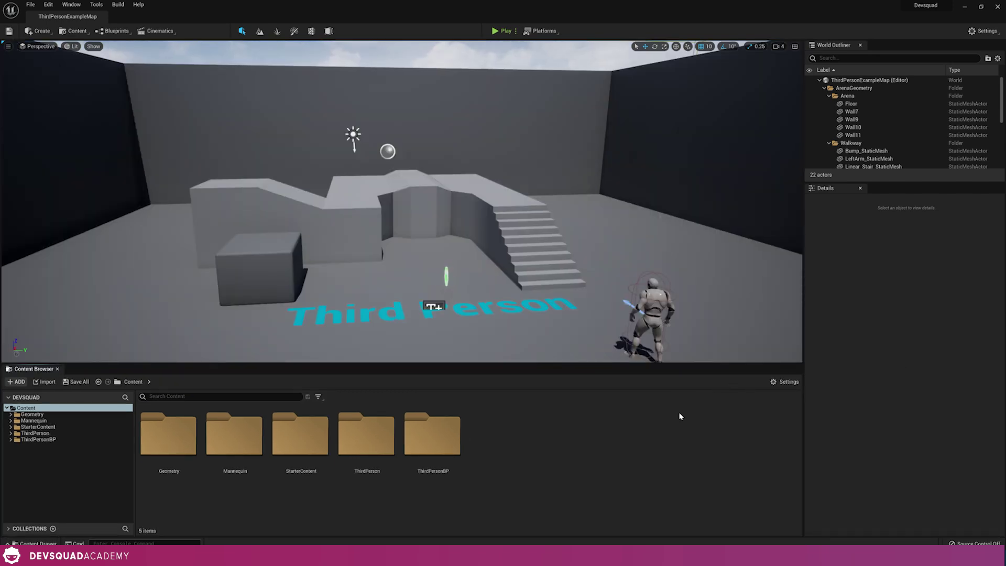
Create a folder named Character inside Content and open it
right_click(470, 453)
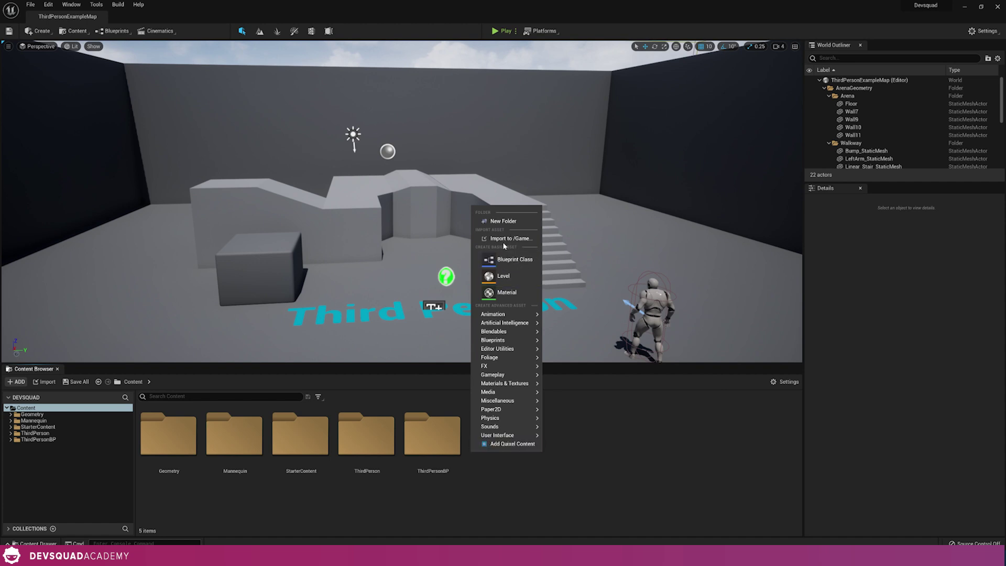
left_click(502, 221)
type("Character")
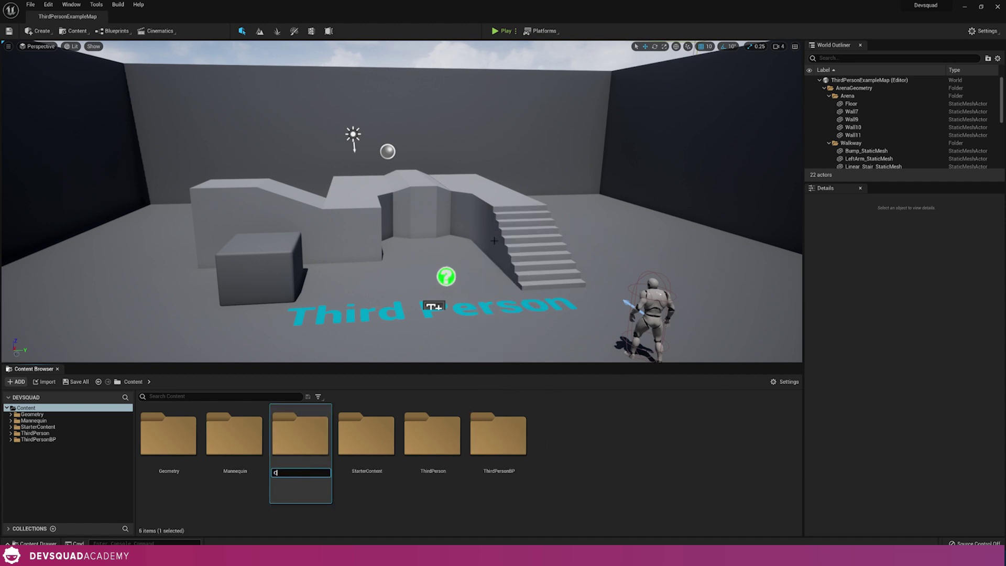
key("Return")
key("Return")
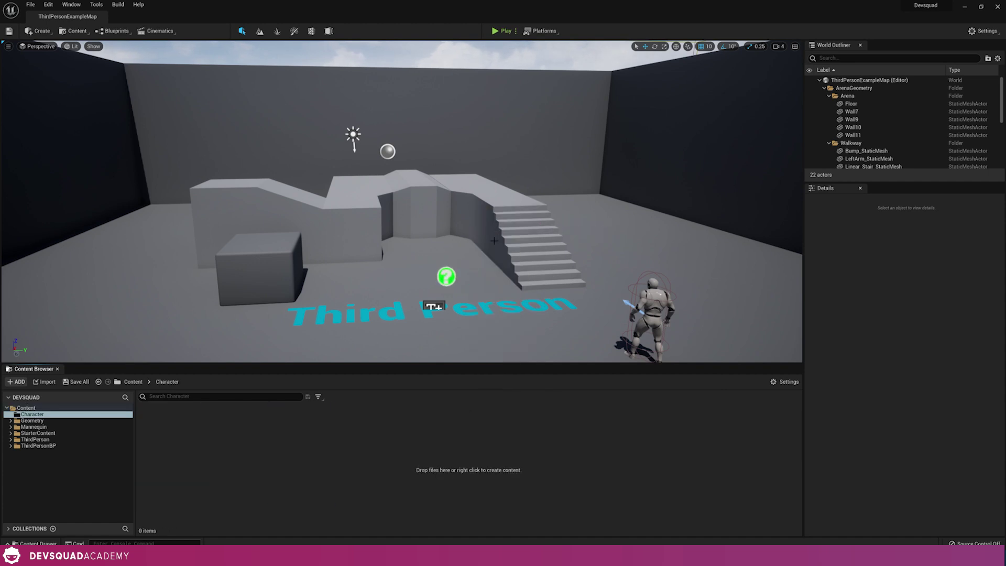
Create two subfolders named Mesh and Animations inside the Character folder
right_click(469, 436)
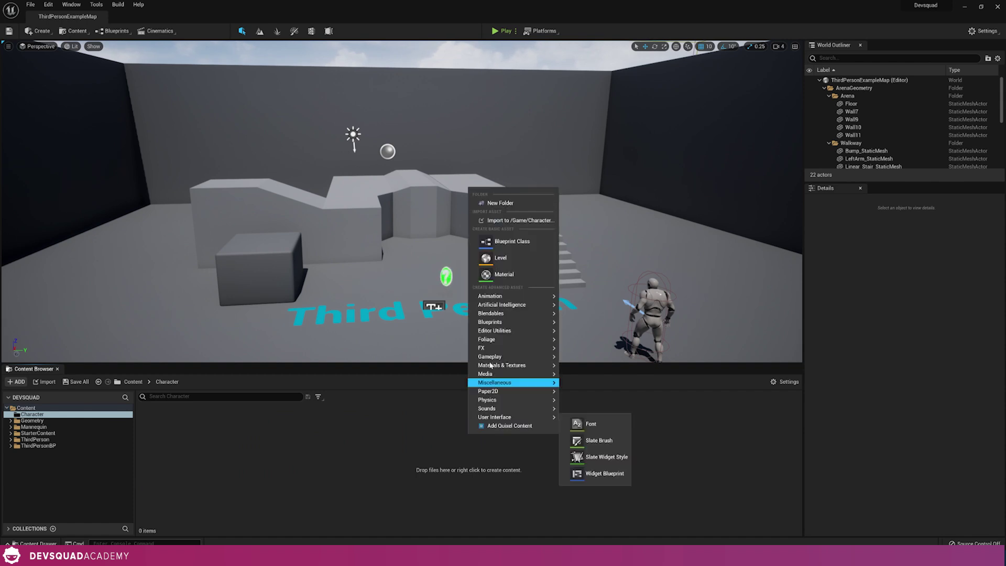
left_click(505, 202)
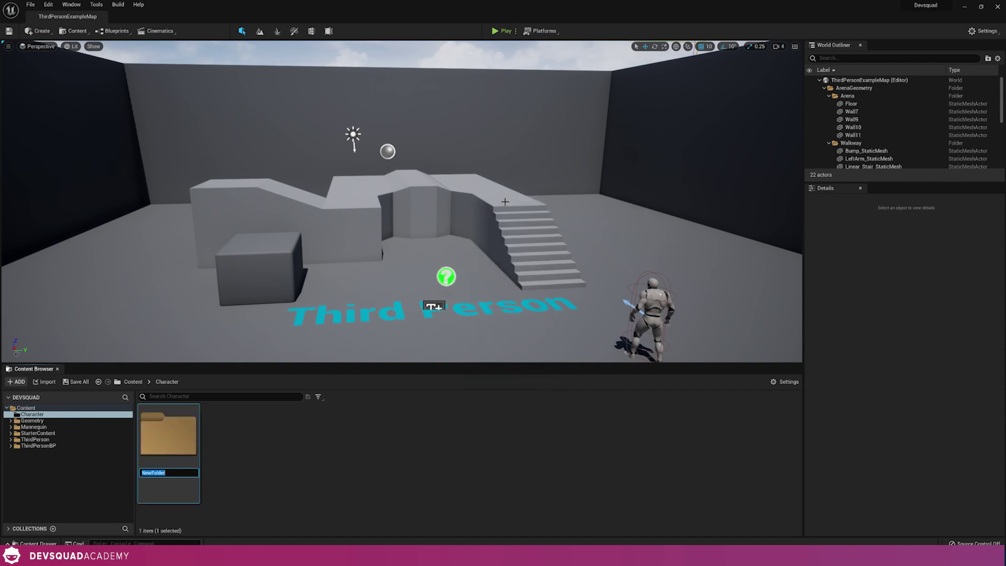
type("M")
key("Return")
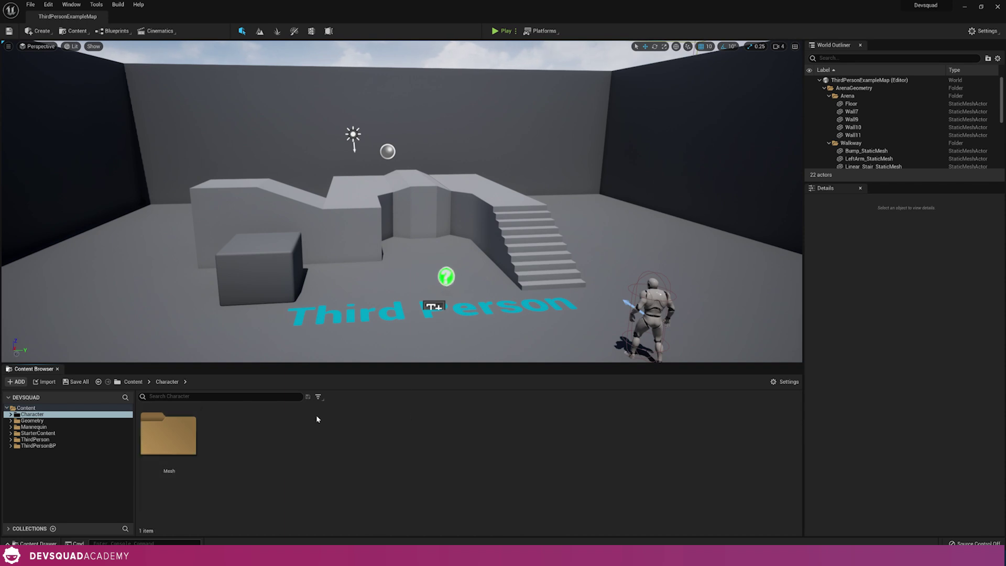
right_click(316, 416)
left_click(355, 185)
type("Animations")
key("Return")
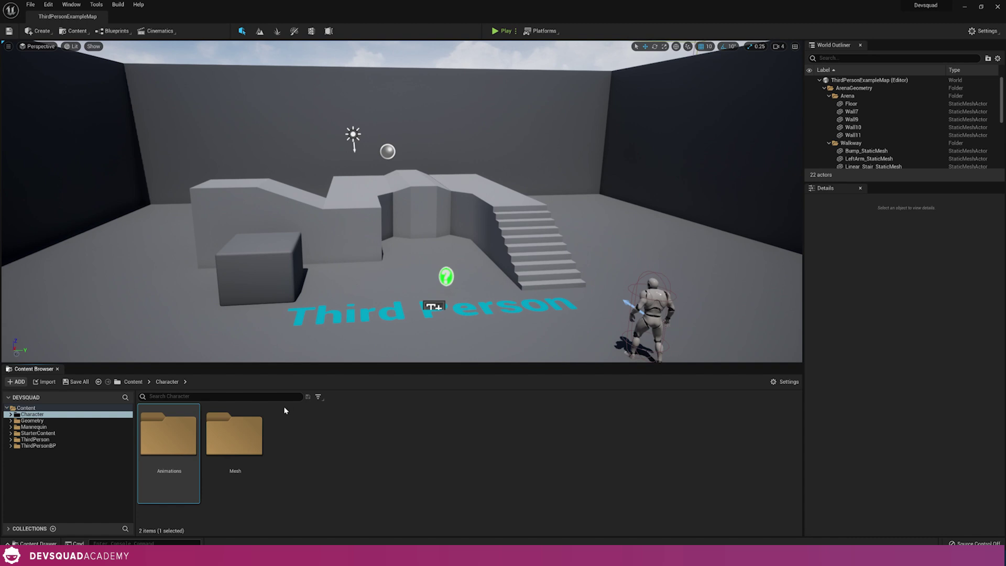
Open the Mesh folder and bring Idle.fbx from the LocomotionPack folder into it for import
left_click(249, 449)
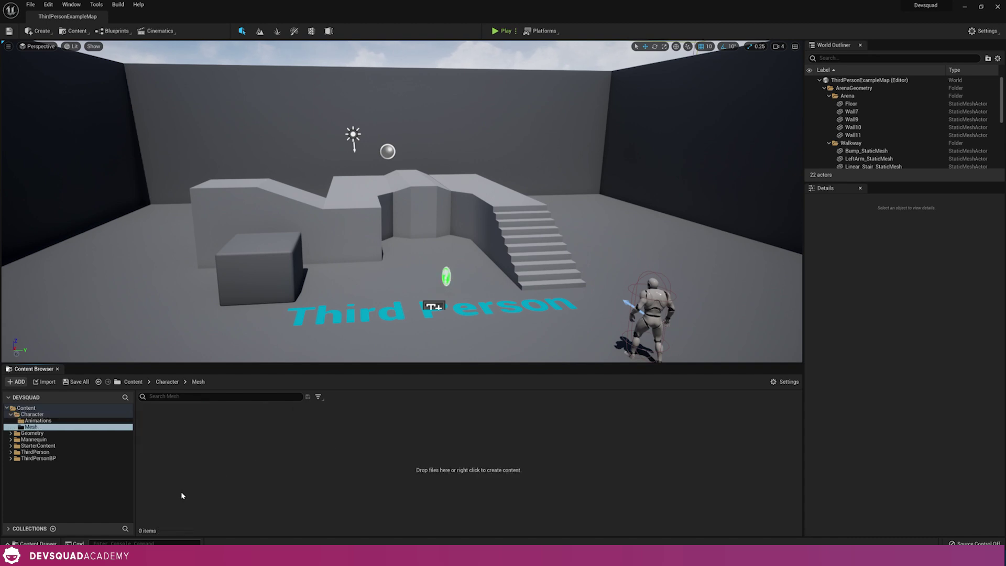
key("alt+Tab")
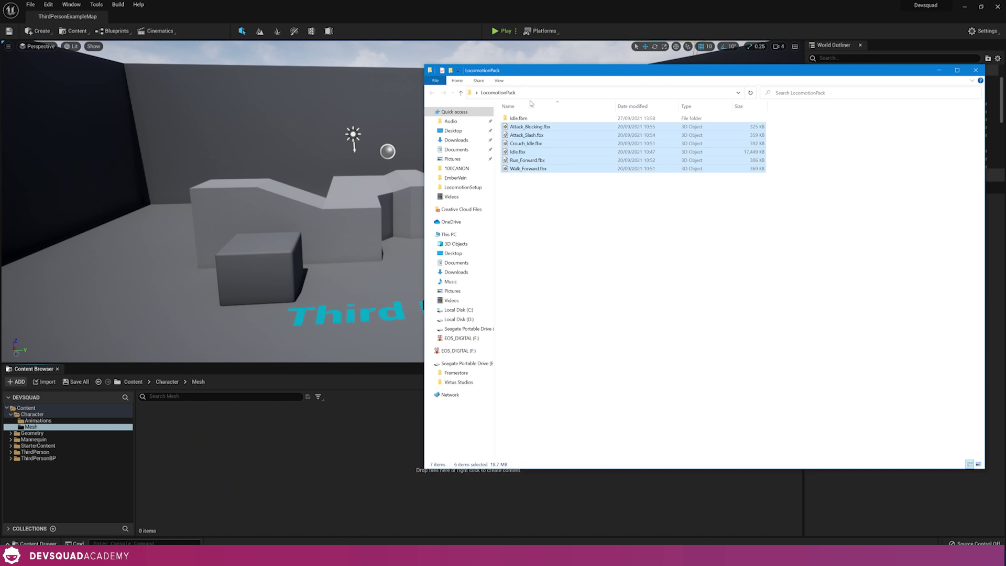
left_click(532, 205)
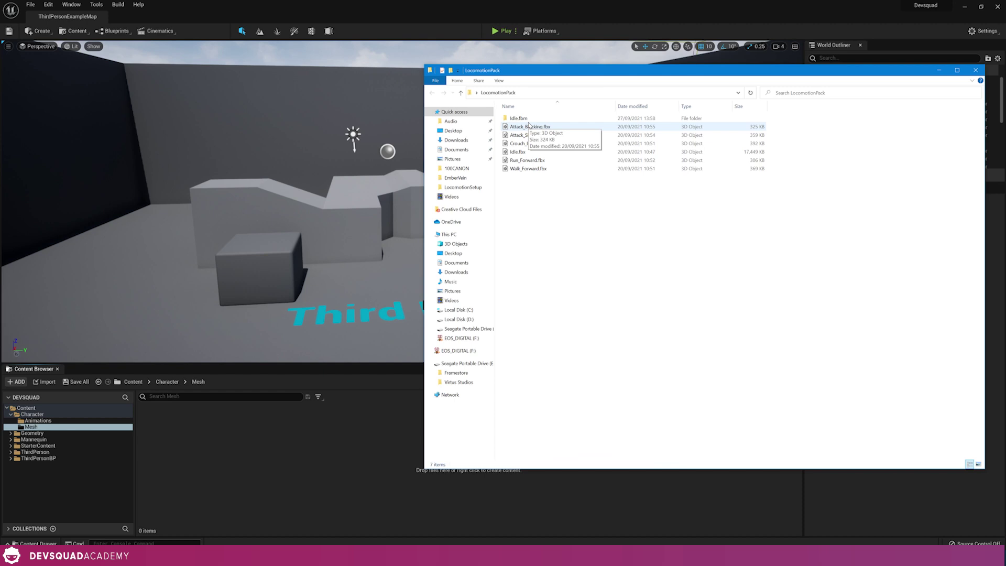
left_click(529, 152)
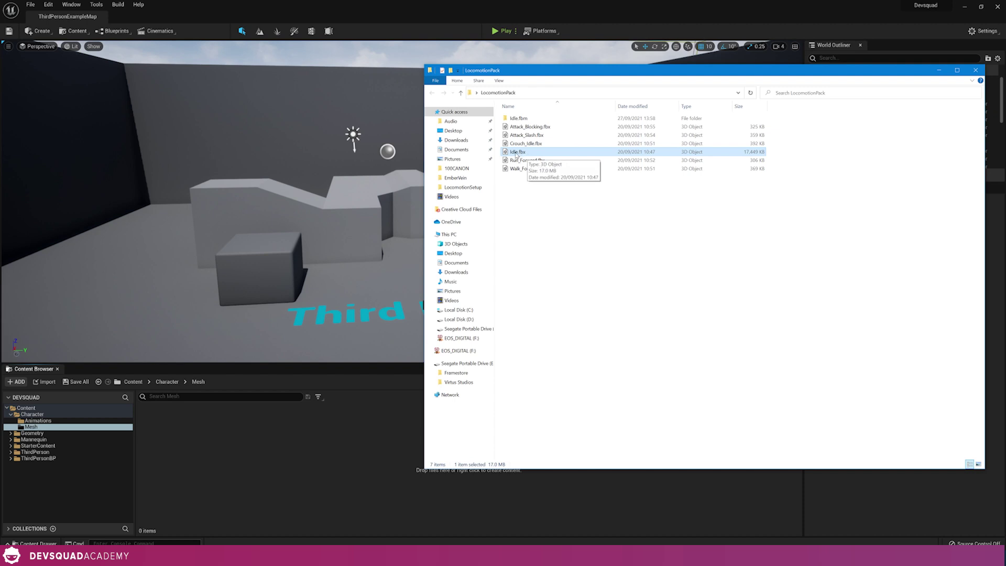
left_click_drag(525, 155, 306, 434)
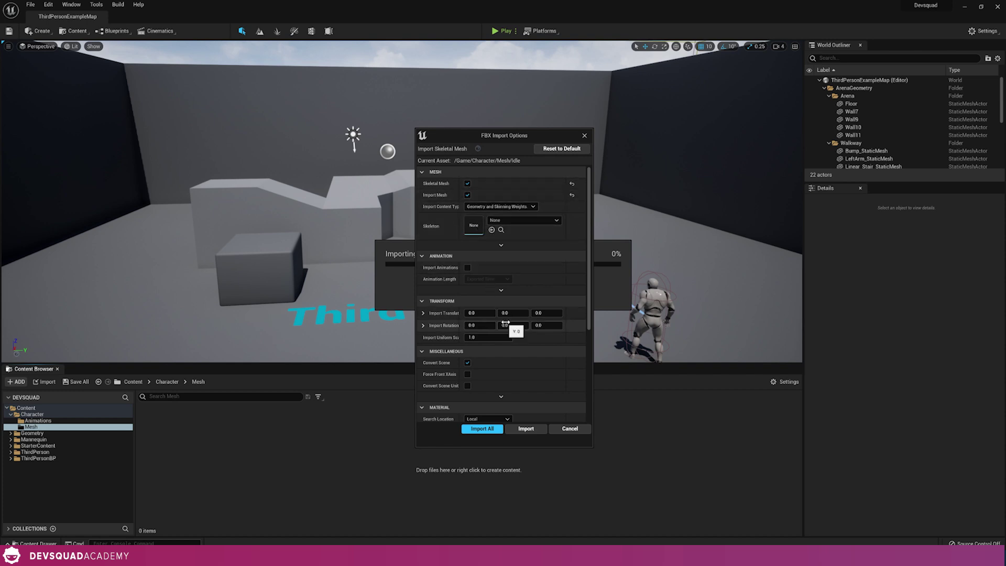
Check the advanced mesh options and import Idle as a skeletal mesh with Skeleton left at None
left_click(496, 222)
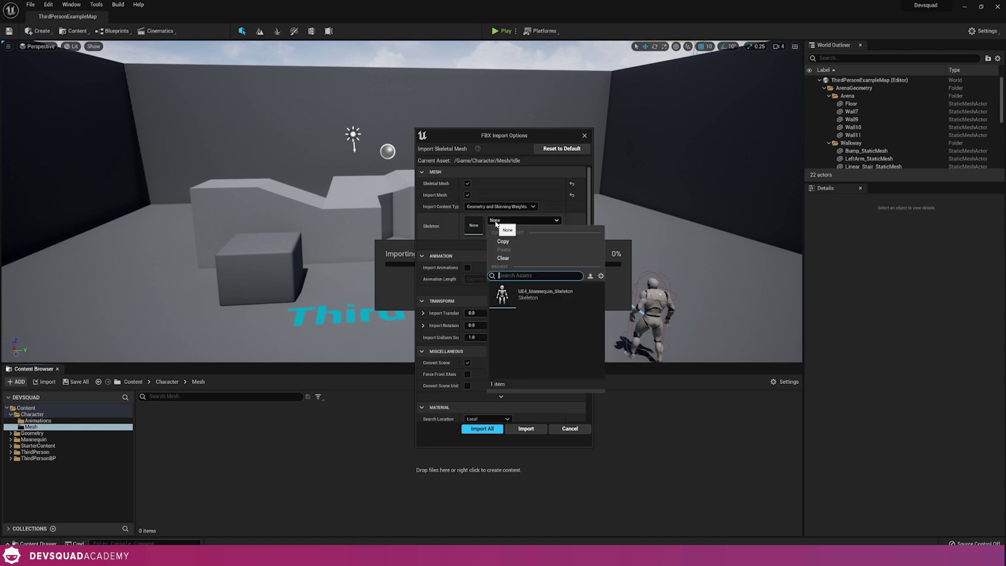
left_click(447, 245)
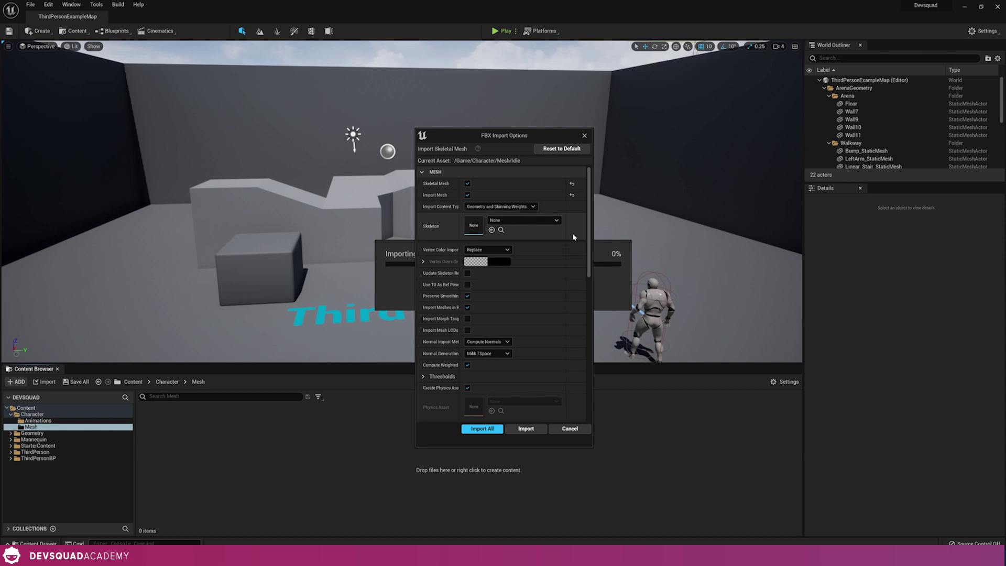
scroll(576, 289, "down", 10)
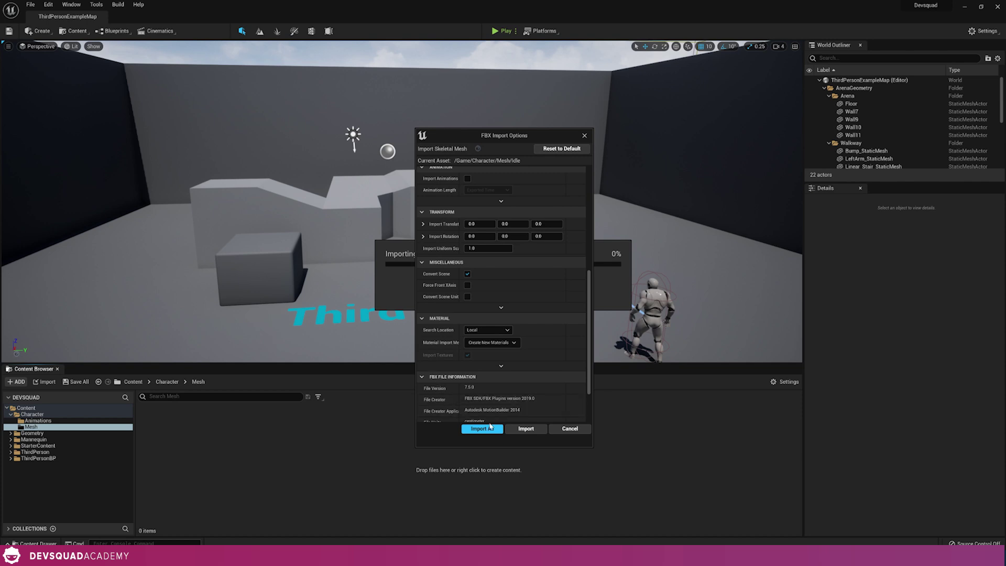
left_click(516, 430)
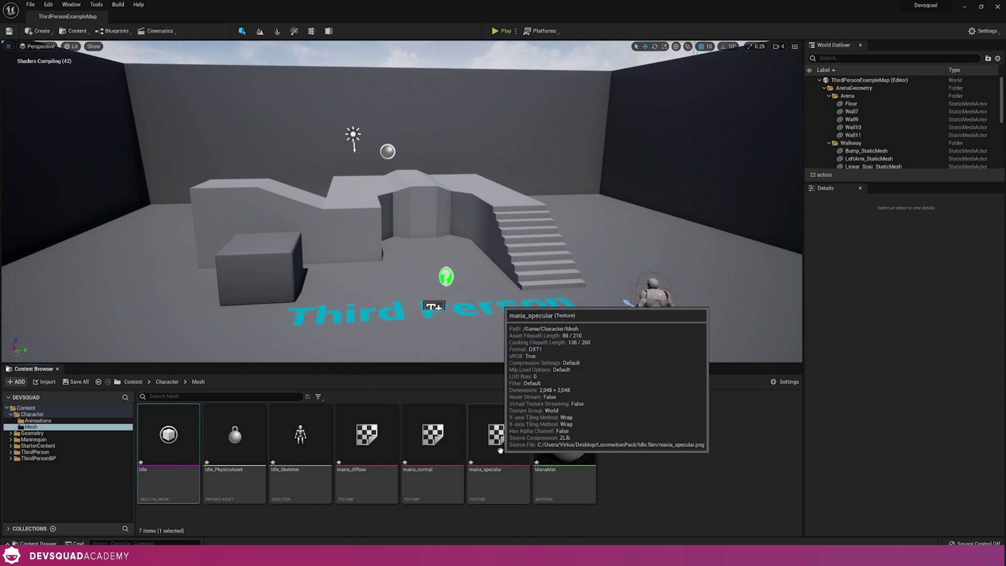
Open the imported Idle skeletal mesh, inspect the character in the preview, and close its editor
double_click(184, 452)
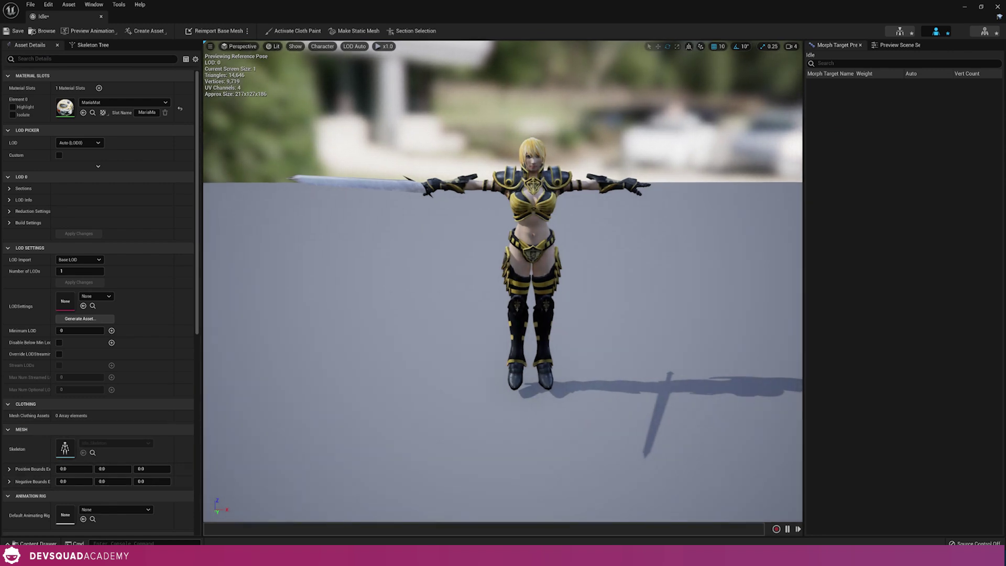
left_click_drag(503, 283, 341, 251)
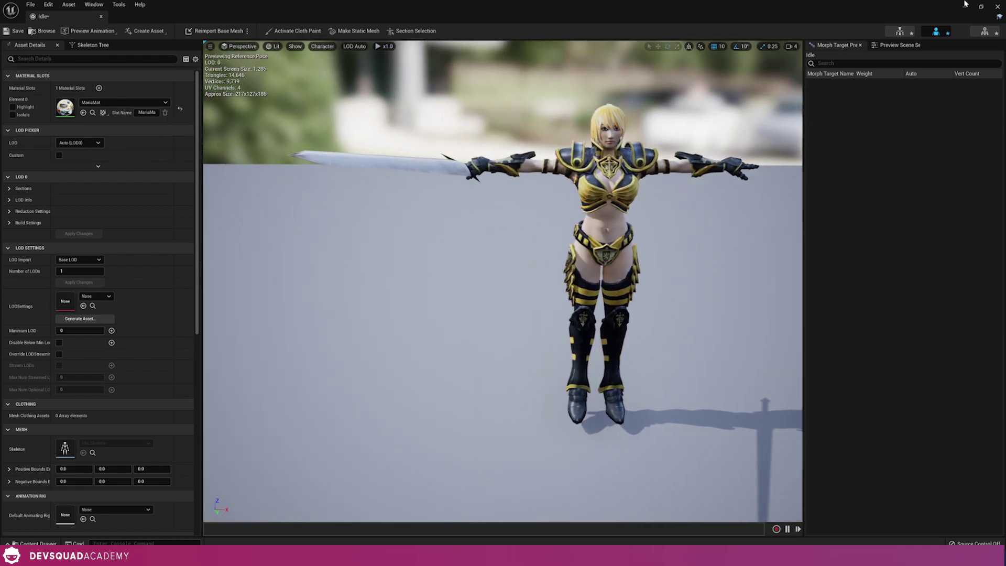
left_click(995, 8)
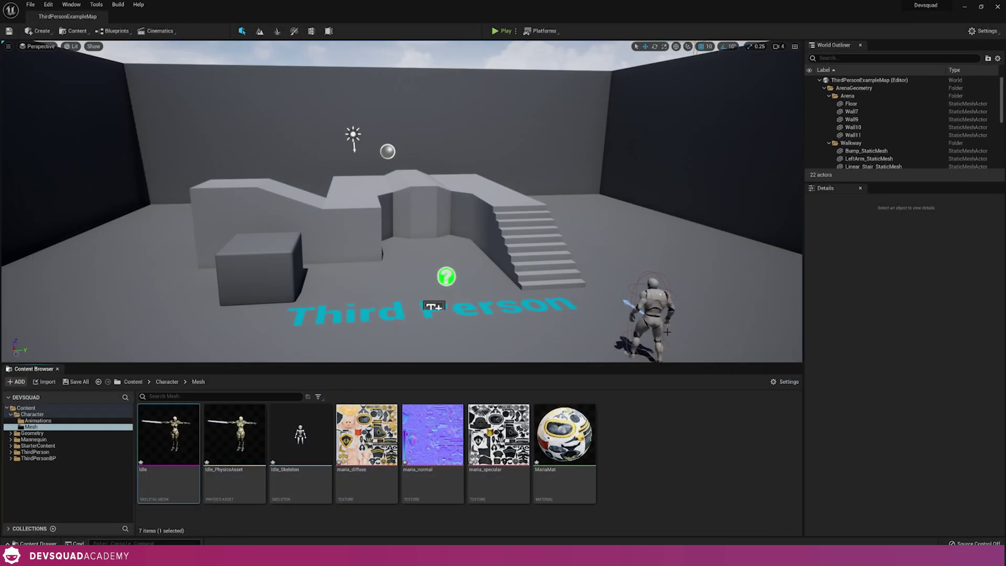
Open the MariaMat material, review its texture connections in the graph, and close it with the changes applied
double_click(563, 442)
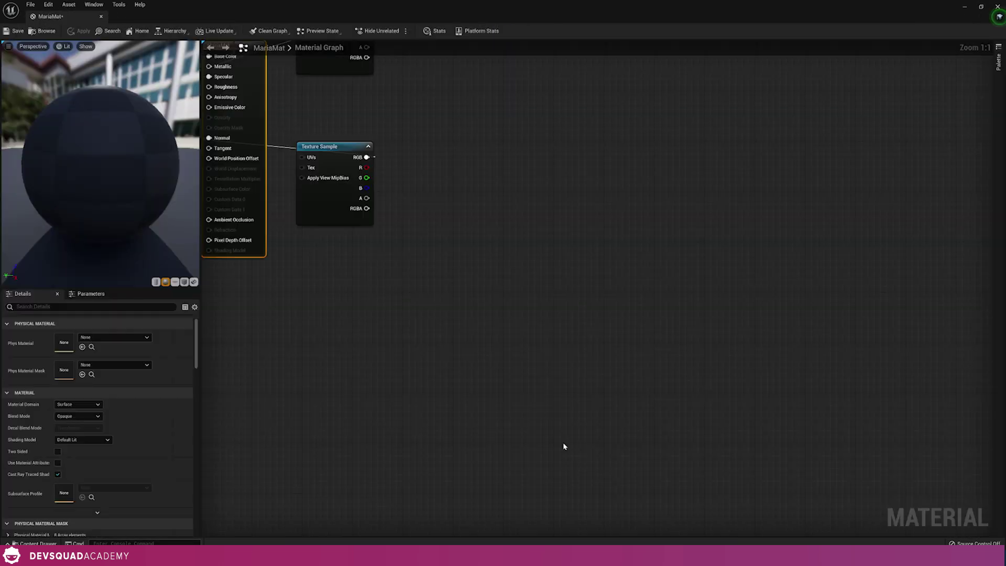
left_click_drag(626, 263, 890, 238)
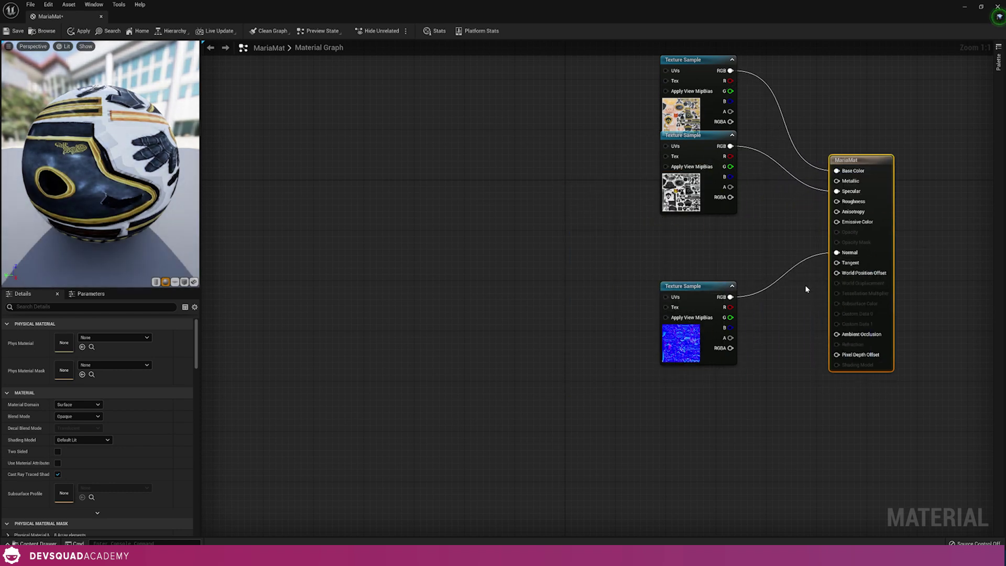
left_click(998, 7)
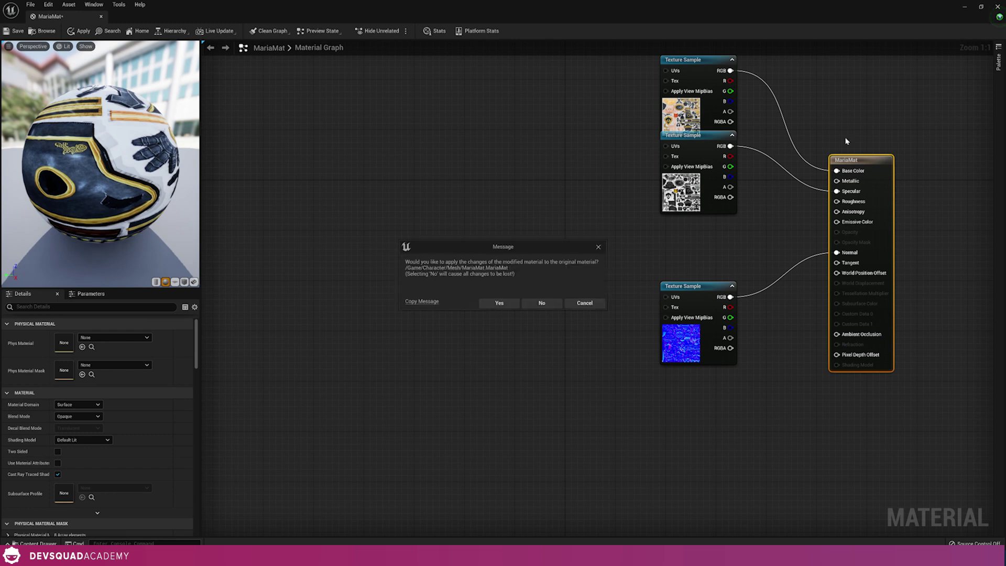
left_click(599, 247)
left_click(998, 6)
left_click(498, 304)
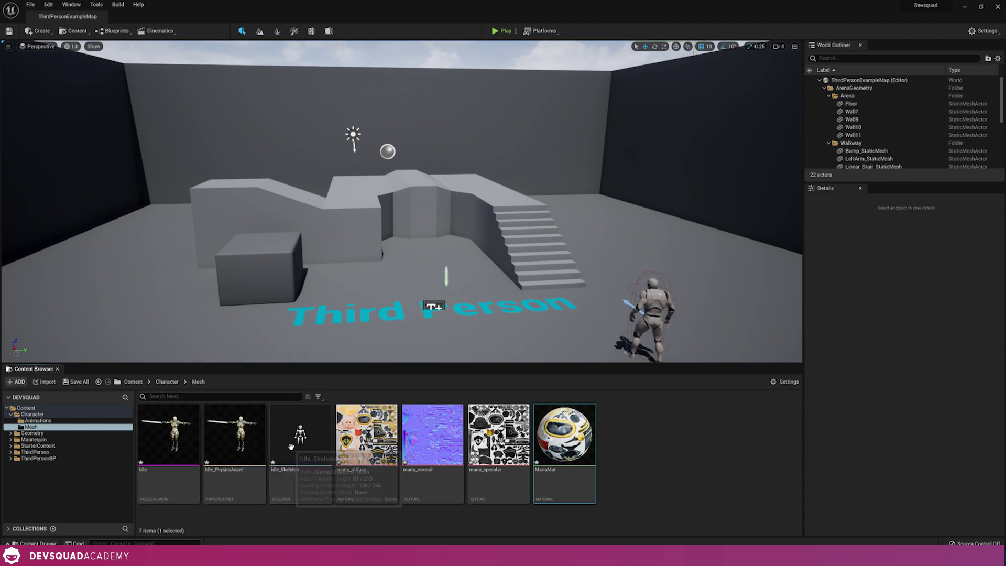
Rename the imported Idle skeletal mesh as Character_Mesh
left_click(182, 452)
right_click(182, 456)
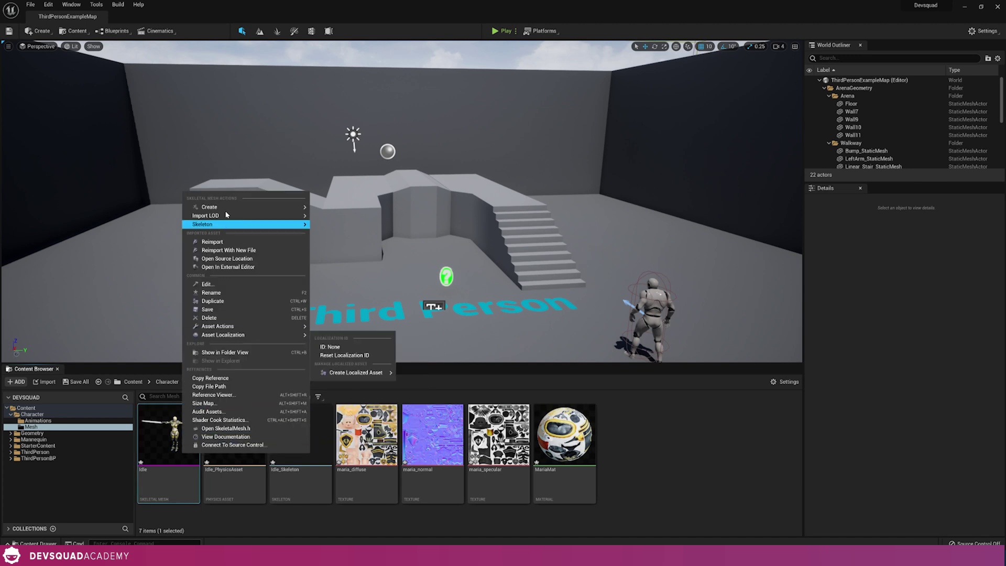
left_click(219, 291)
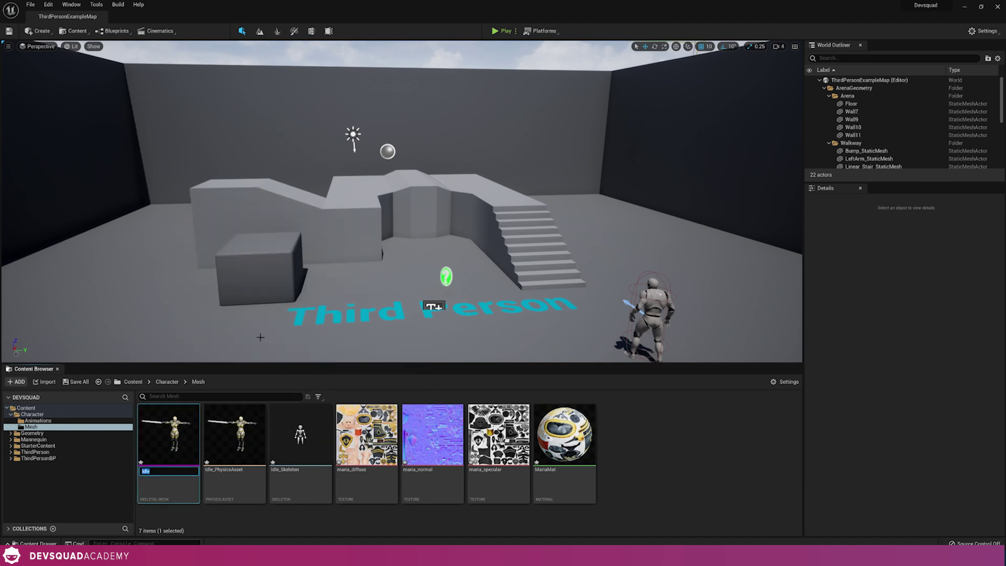
type("Character_Mesh")
key("Return")
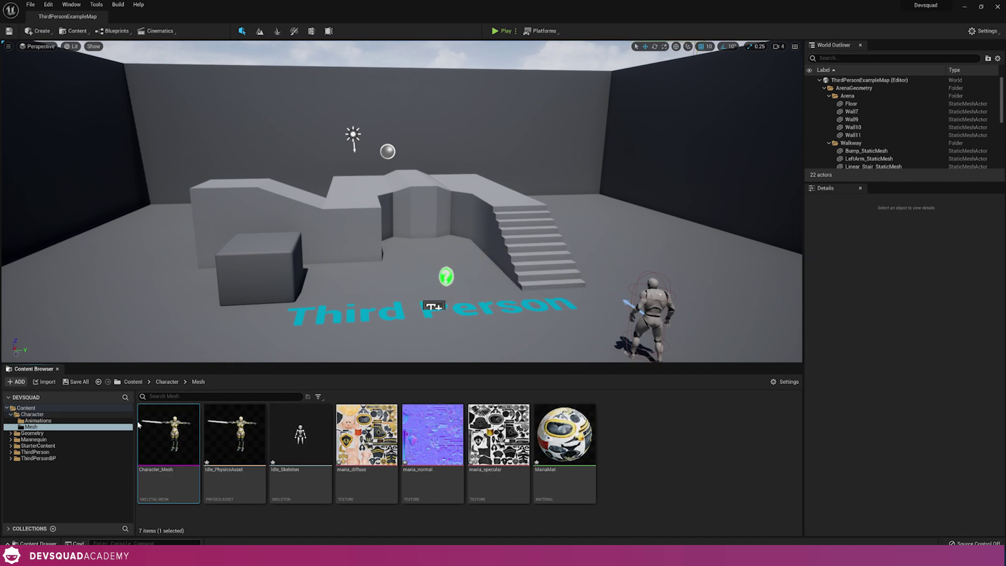
Rename the Idle_PhysicsAsset physics asset as Character_PhysicsAsset
right_click(221, 442)
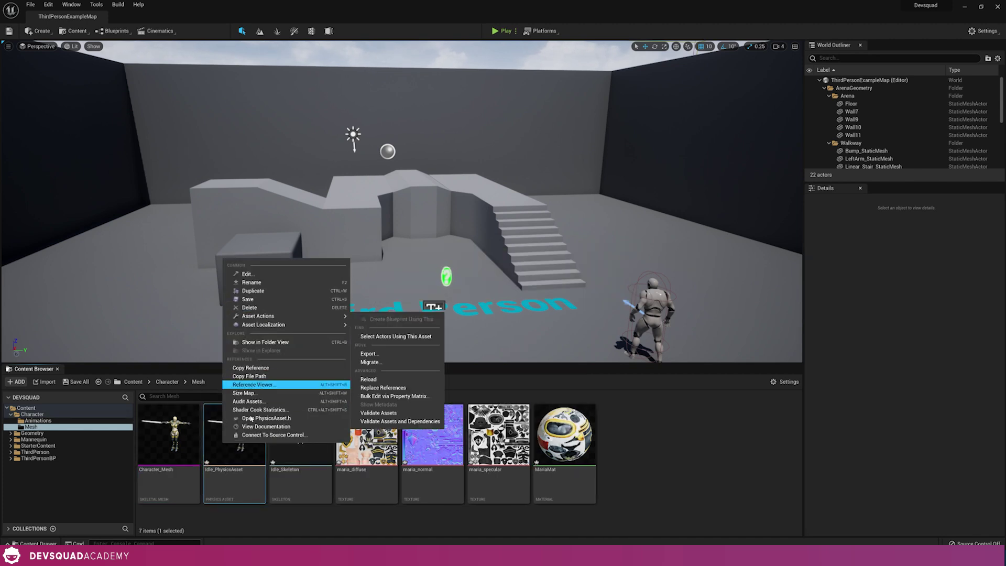
left_click(252, 283)
type("Character_PhysicsAsset")
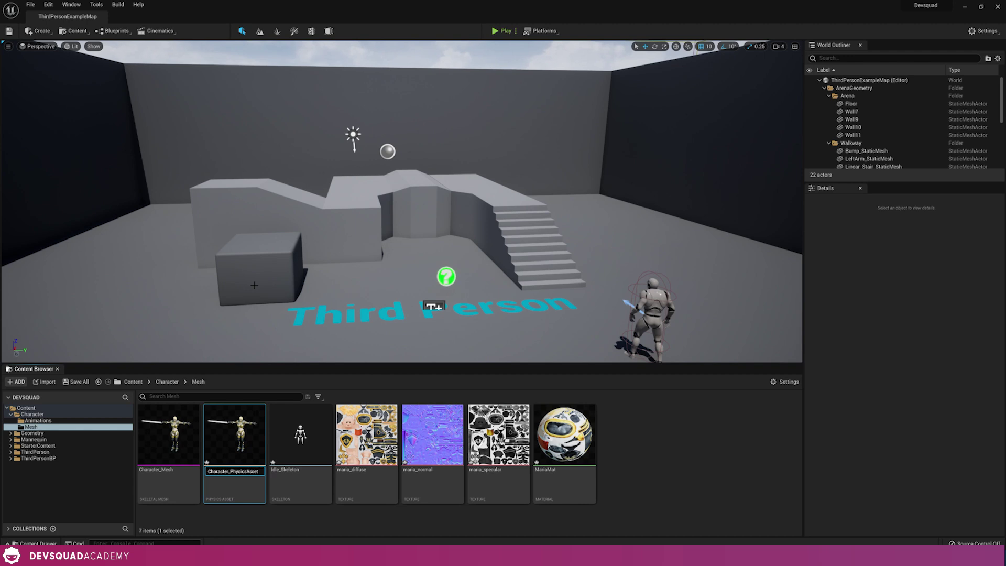
key("Return")
Rename the Idle_Skeleton asset as Character_Skeleton
right_click(283, 443)
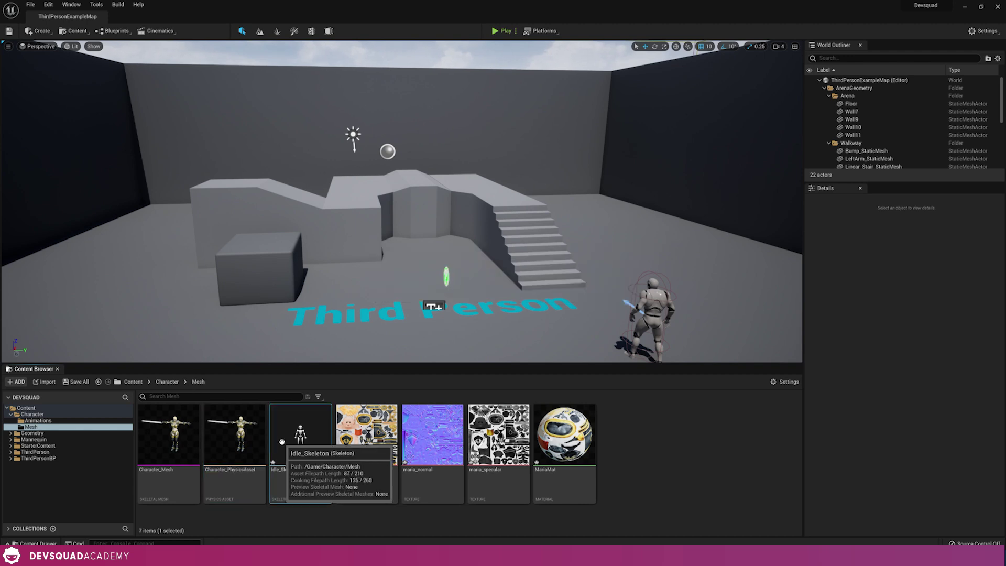
left_click(309, 283)
type("Character_Skel")
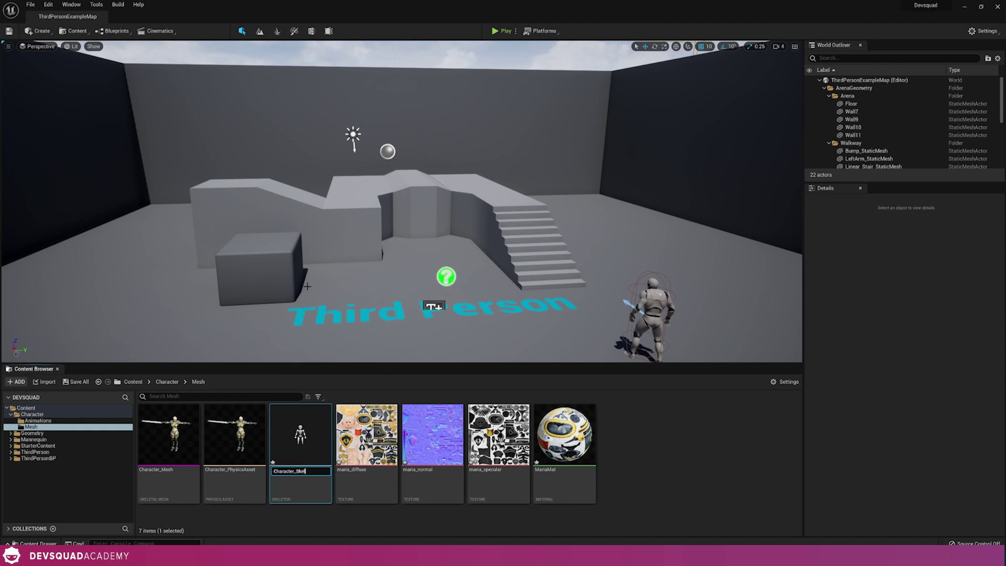
type("eton")
key("Return")
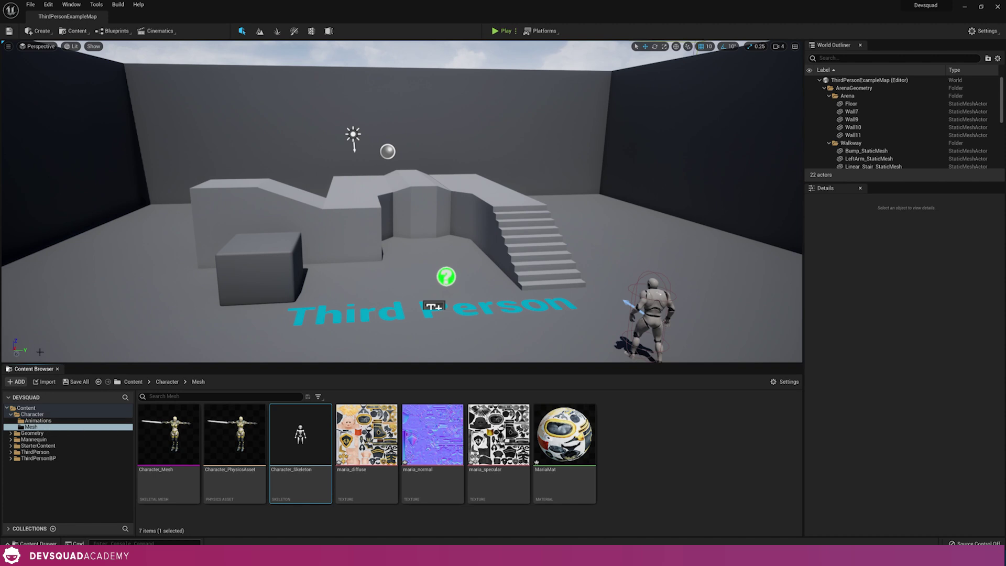
Open the Animations folder and bring all six FBX files from the LocomotionPack folder into it for import
left_click(38, 420)
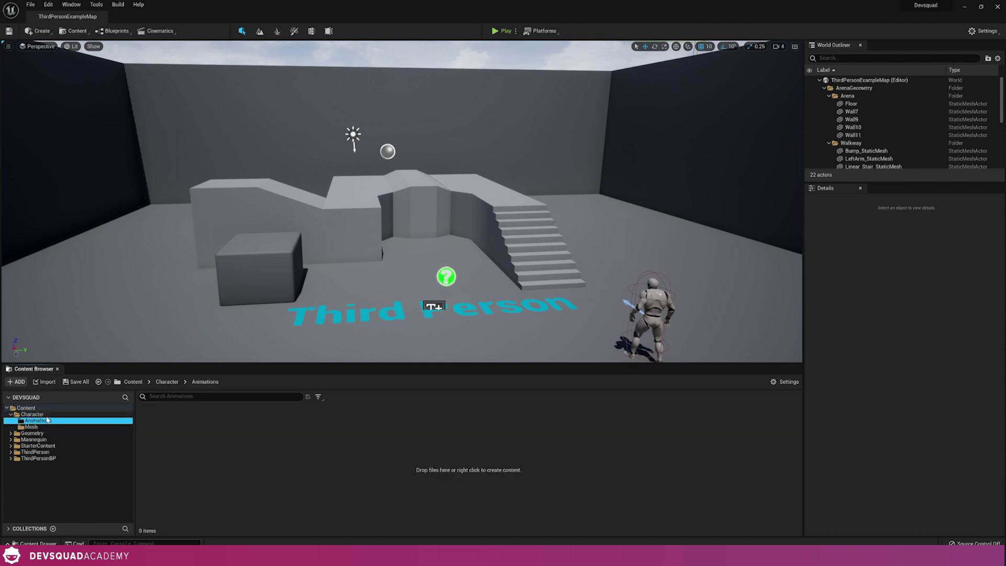
key("alt+Tab")
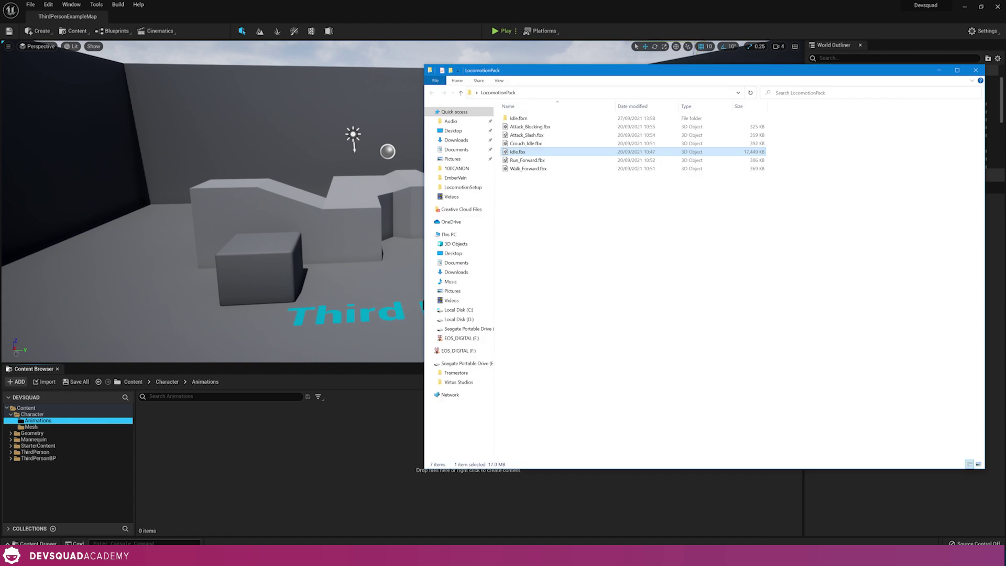
left_click_drag(534, 210, 545, 130)
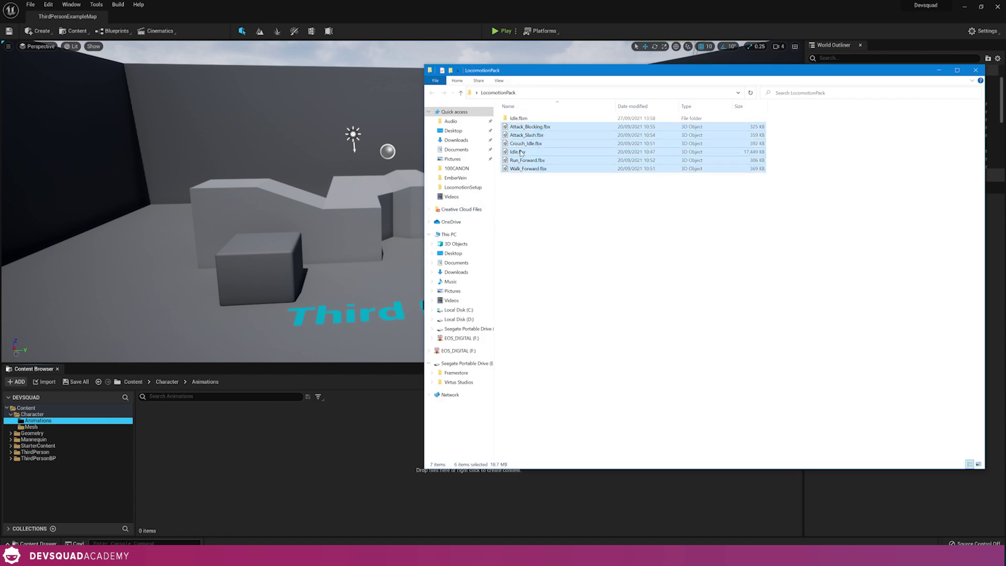
left_click_drag(533, 131, 298, 441)
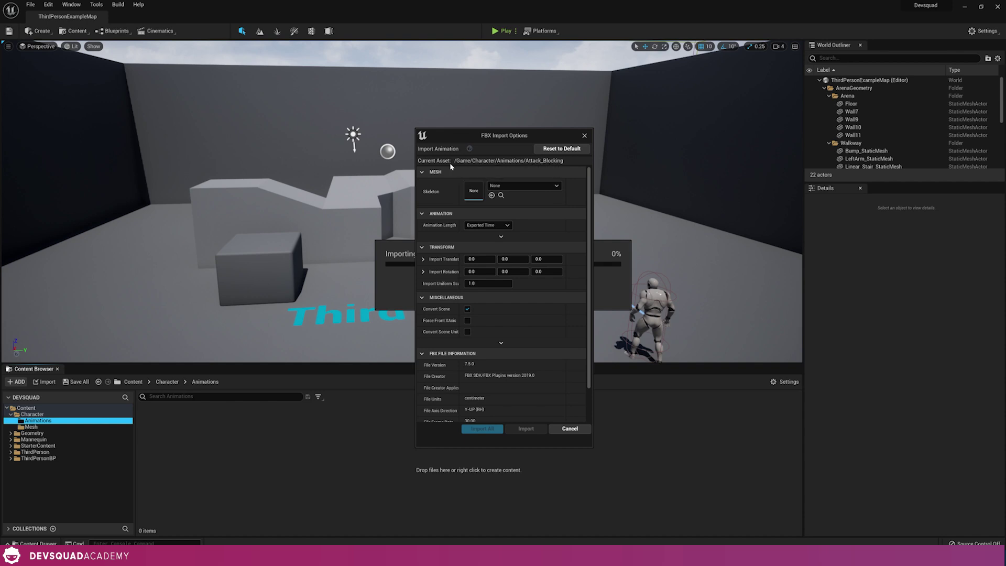
Assign Character_Skeleton as the skeleton in the FBX import options and import all the animations
left_click(517, 186)
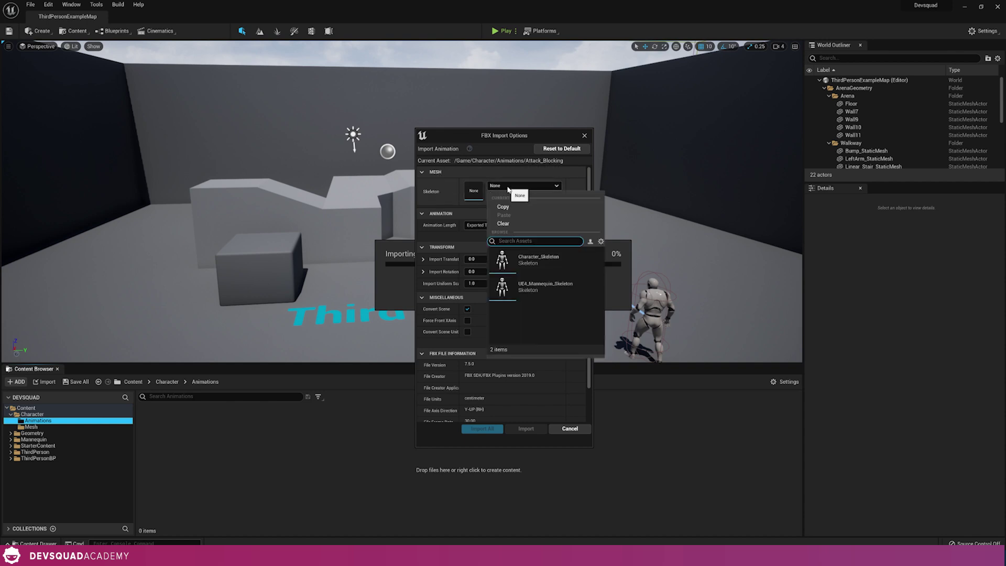
left_click(531, 260)
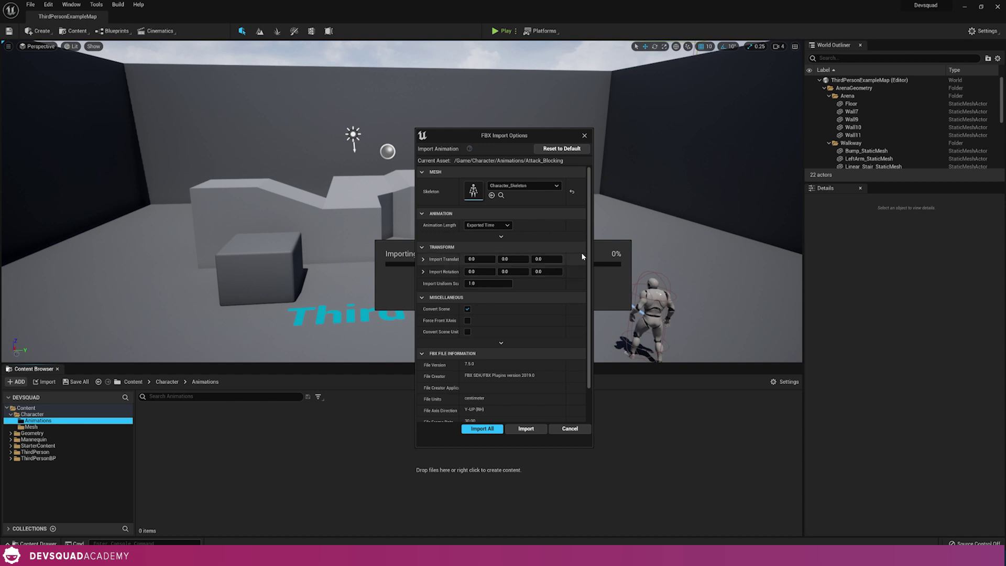
scroll(587, 262, "down", 2)
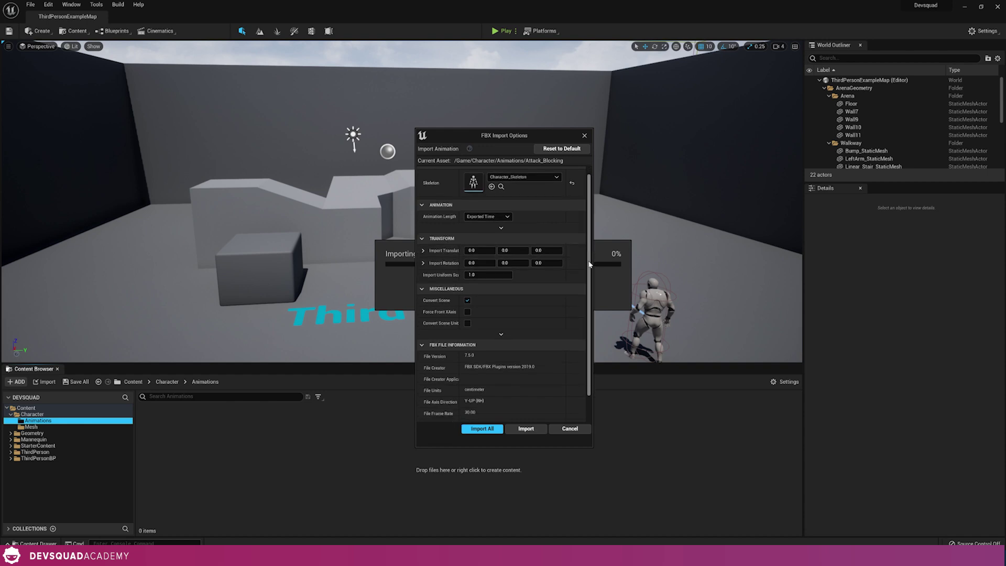
left_click(488, 430)
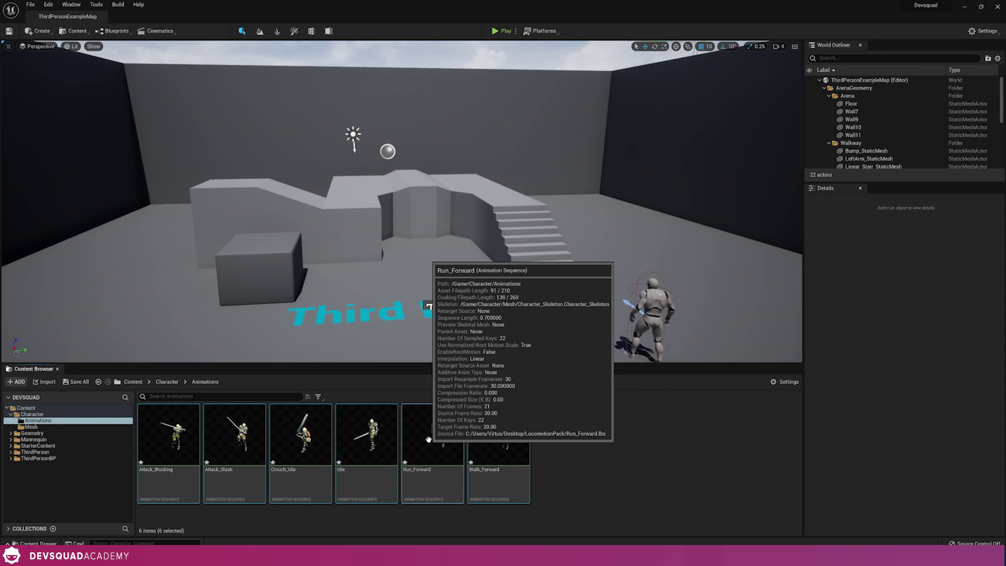
Open the Idle animation sequence, inspect its playback on the character, and close its editor
left_click(381, 452)
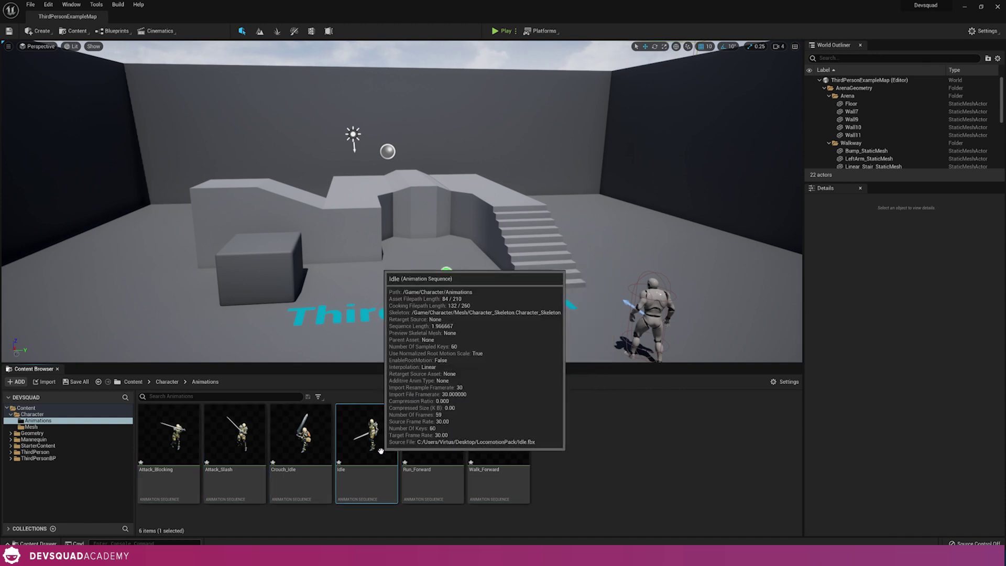
double_click(381, 452)
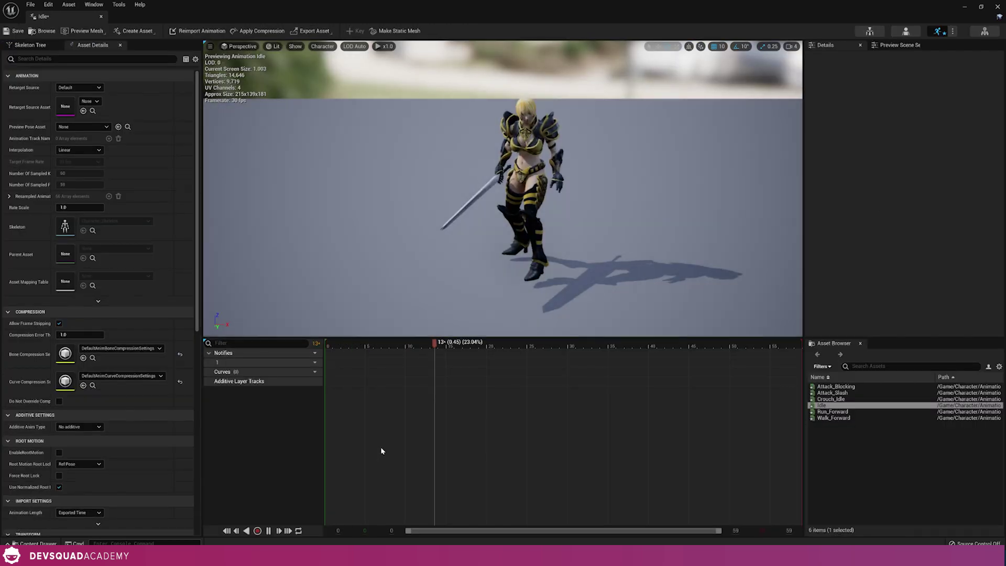
mouse_move(420, 236)
right_mouse_down()
mouse_move(472, 236)
mouse_move(419, 249)
right_mouse_up()
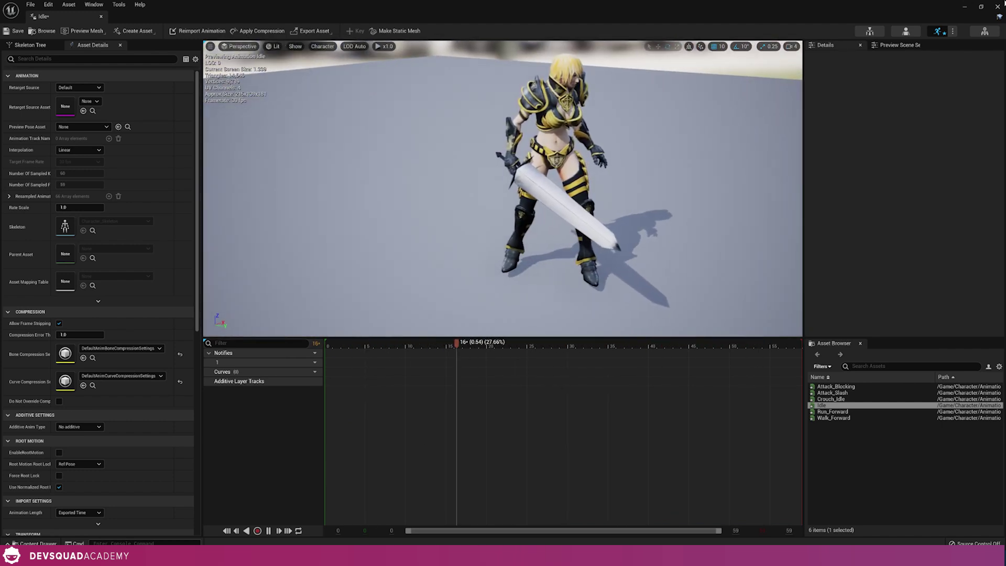
left_click(998, 6)
Preview the Run_Forward and Walk_Forward animation sequences and close their editors
double_click(432, 454)
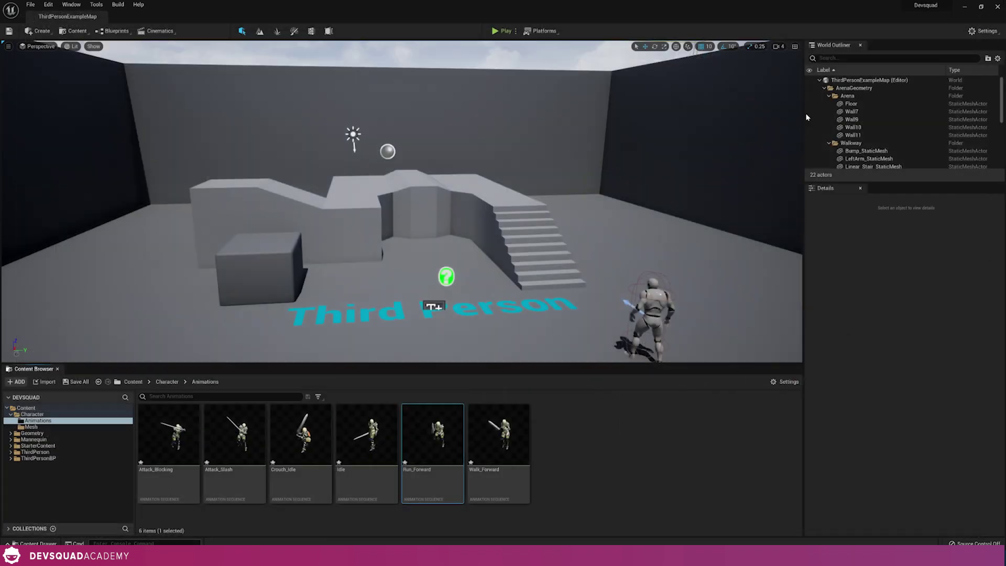
double_click(502, 454)
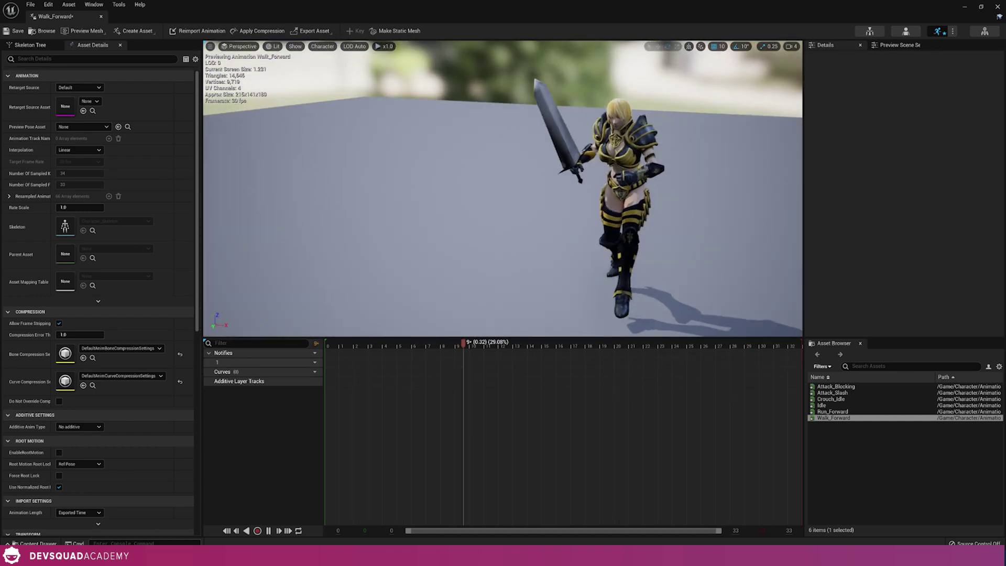
left_click(998, 6)
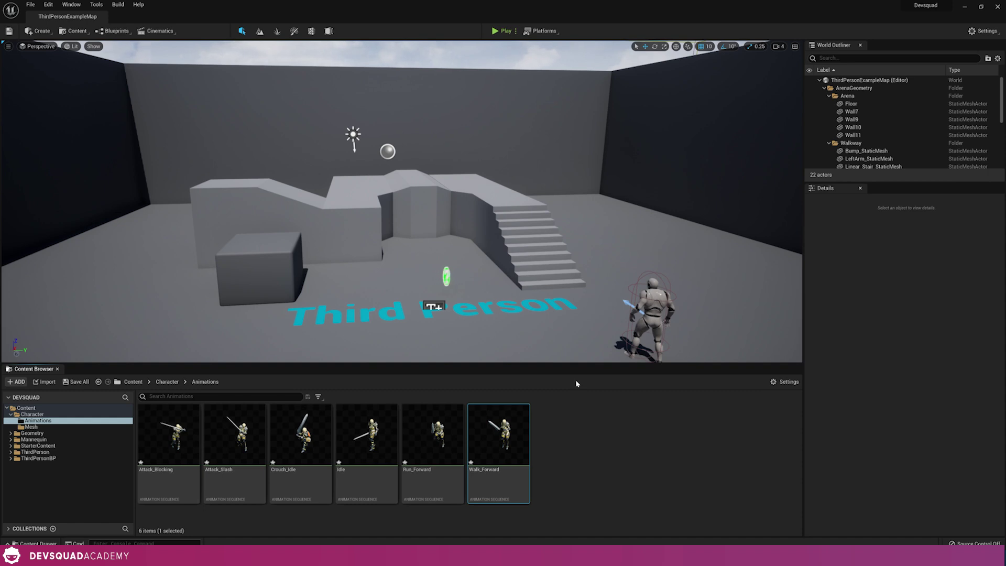
Create a Blend Space 1D for Character_Skeleton in the Animations folder, name it Locomotion_BS, and open it
left_click(568, 415)
right_click(568, 417)
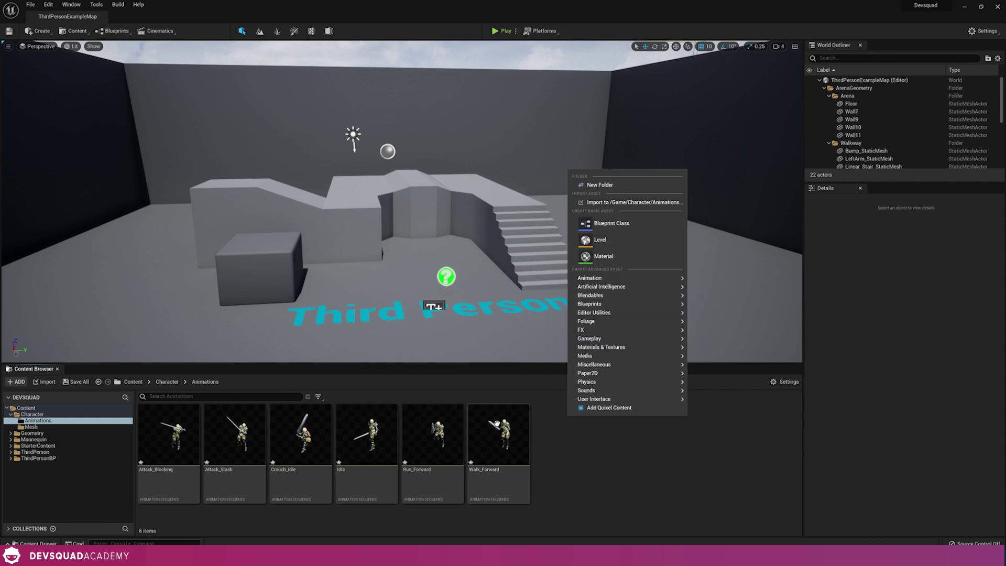
mouse_move(622, 281)
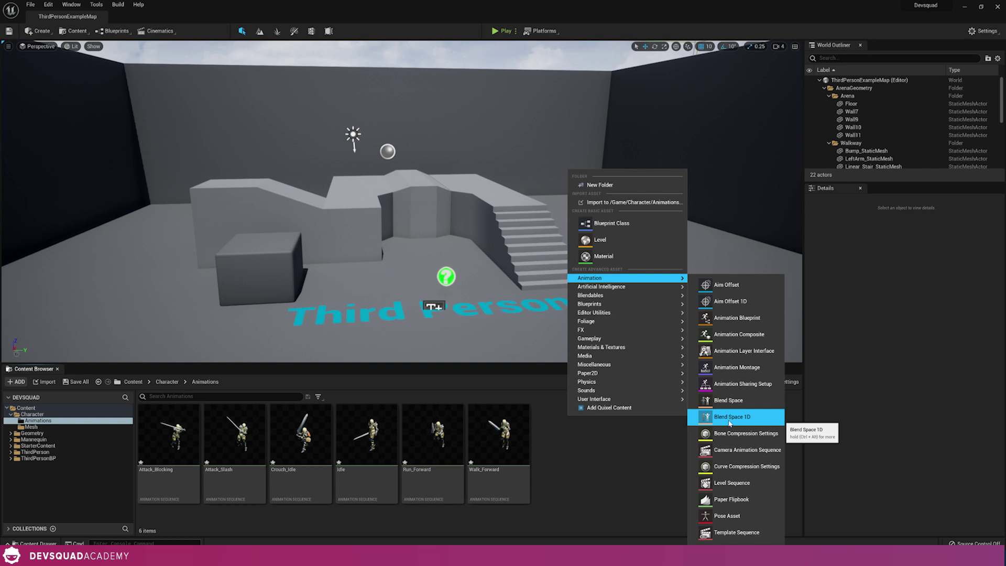
left_click(729, 422)
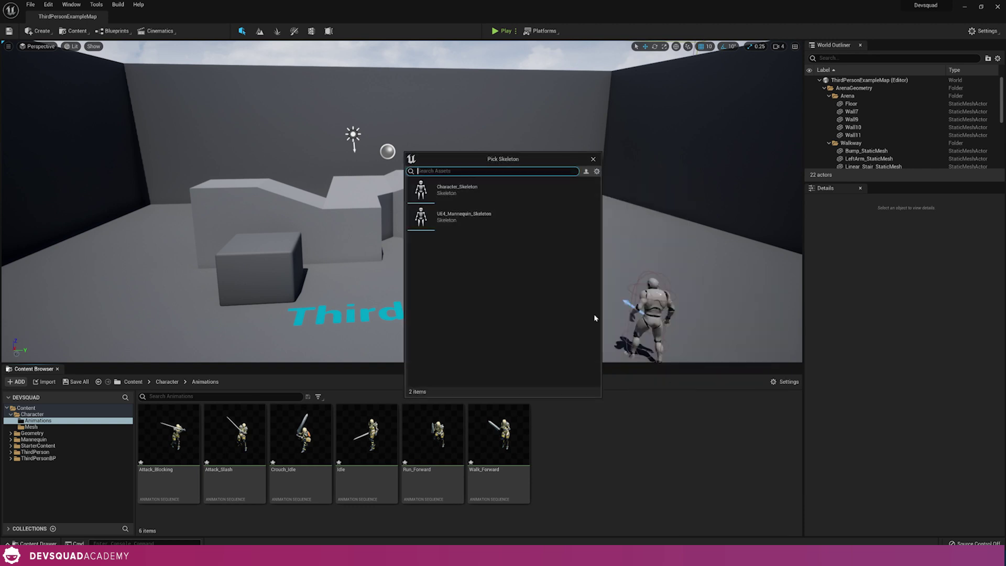
left_click(456, 190)
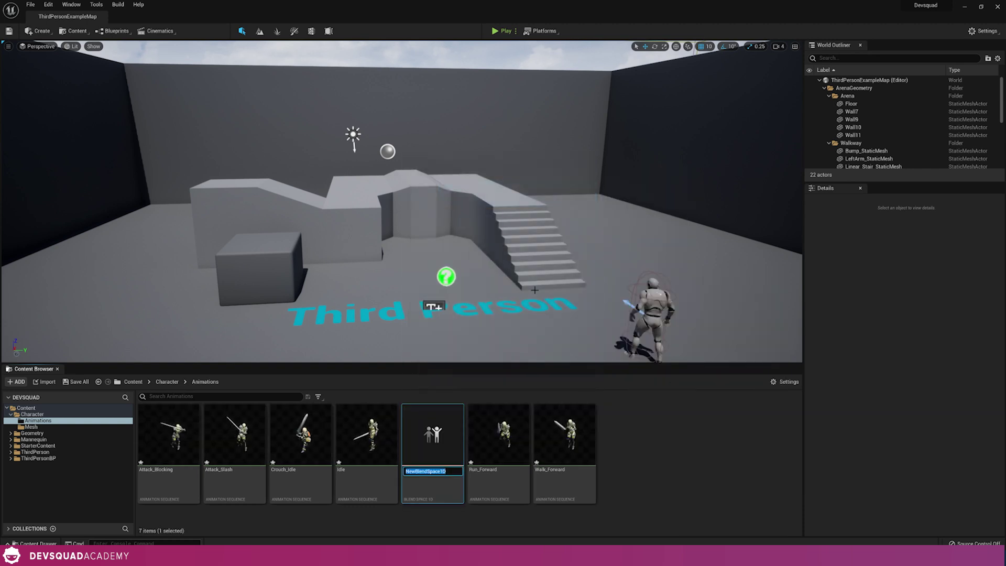
type("Locomotion_BS")
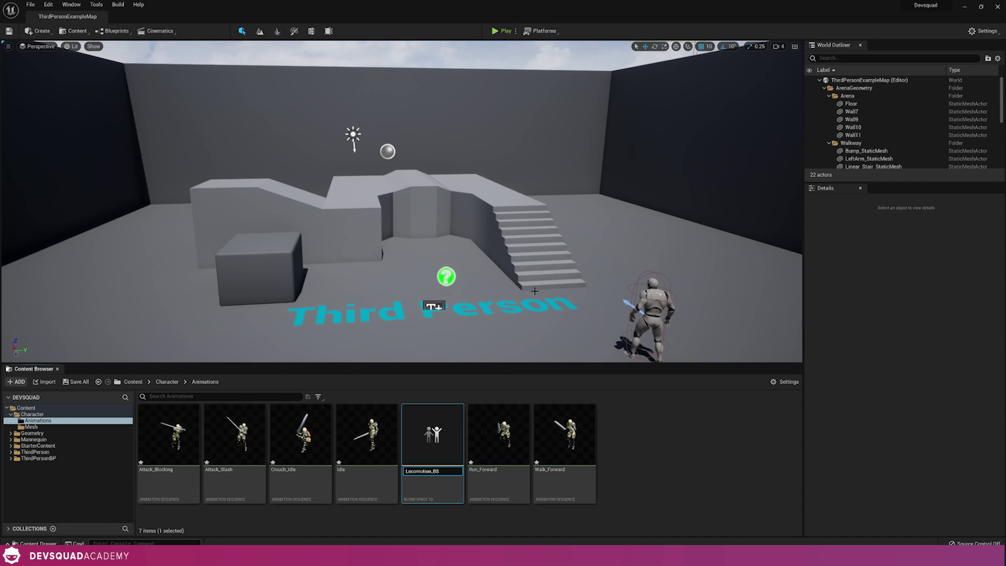
key("Return")
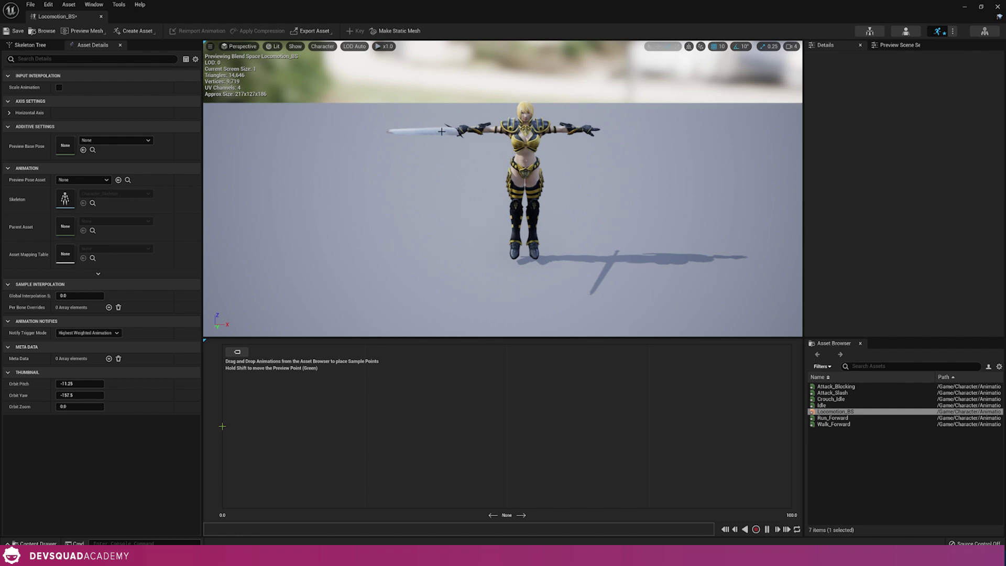
Expand the blend space's Horizontal Axis settings and name the axis Speed
mouse_move(874, 391)
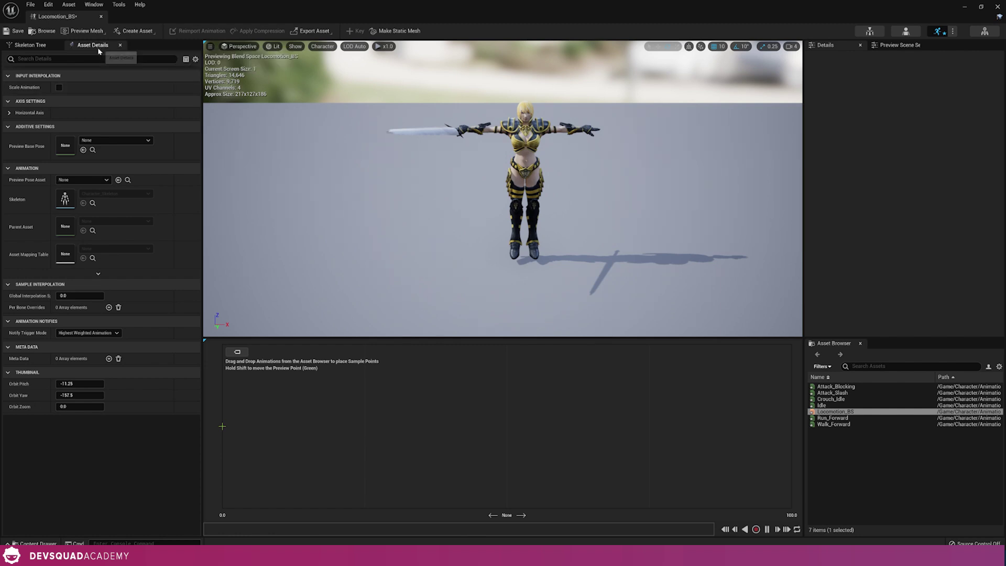
left_click(9, 114)
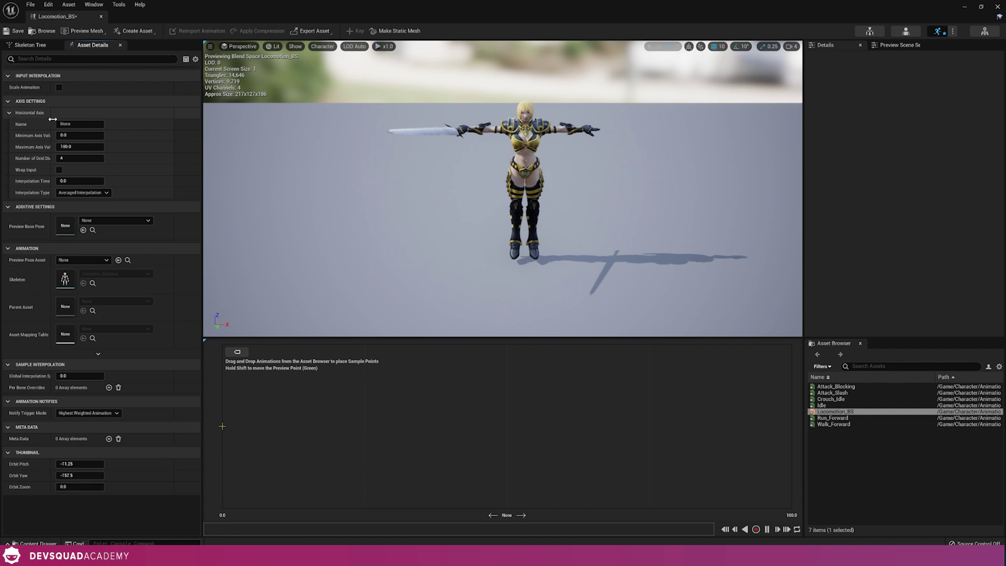
left_click(78, 125)
type("Speed")
key("Return")
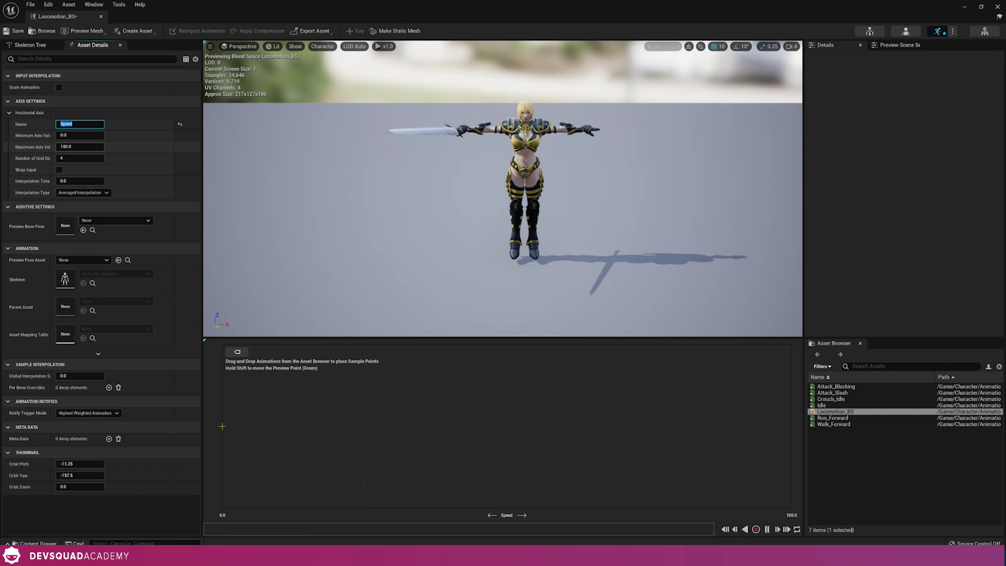
Set the Speed axis's maximum value to 600
left_click(80, 146)
type("600")
key("Return")
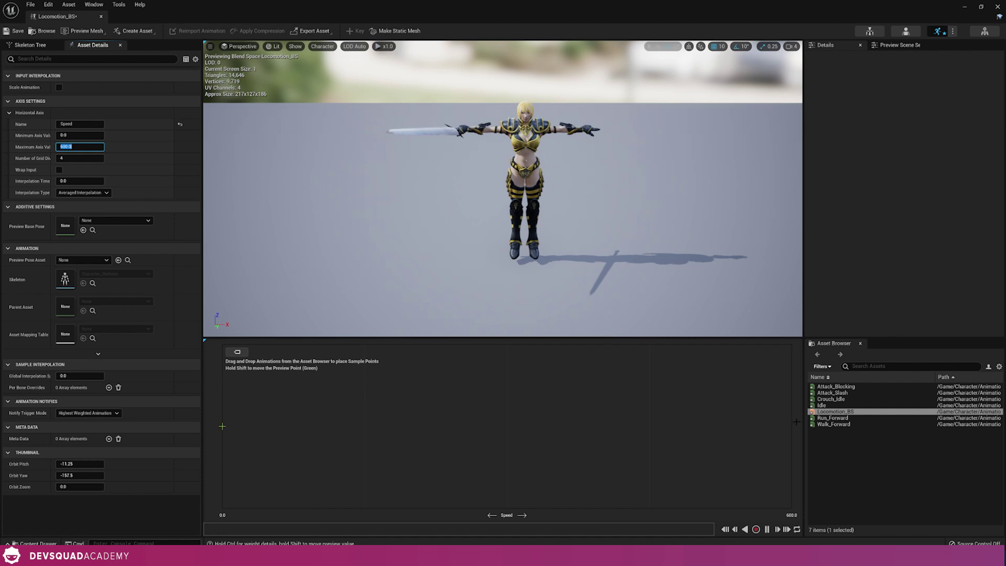
Place Idle at speed 0, Walk_Forward at the midpoint and Run_Forward at speed 600 as samples in the blend space
left_click(831, 405)
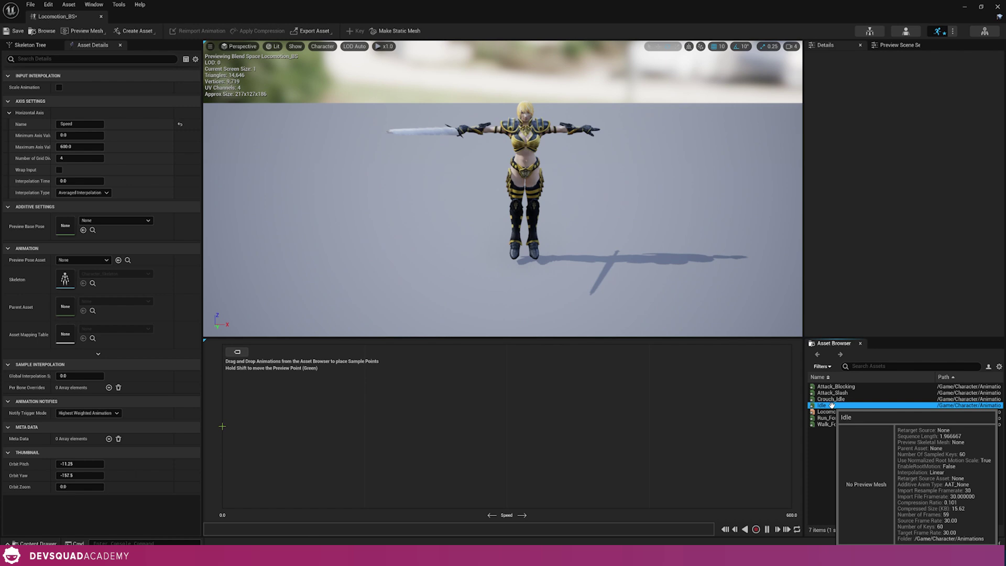
mouse_move(832, 406)
left_mouse_down()
mouse_move(224, 432)
mouse_move(391, 425)
mouse_move(252, 439)
left_mouse_up()
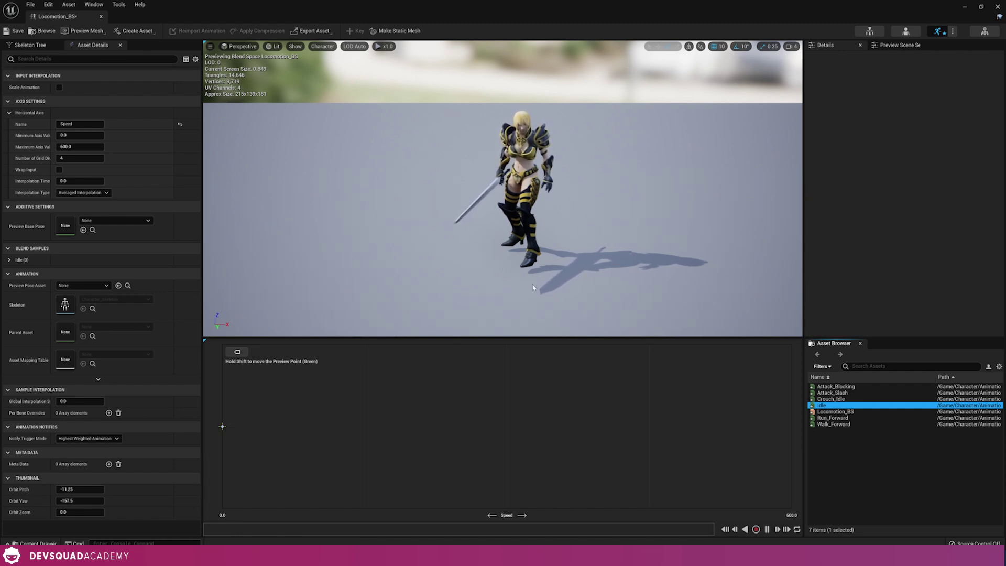
left_click(852, 424)
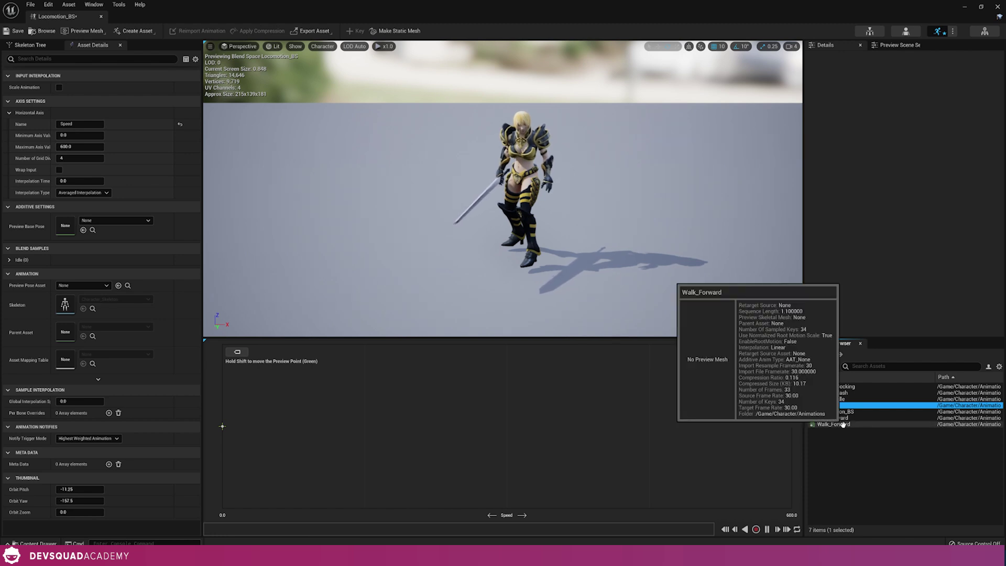
left_click_drag(853, 424, 507, 427)
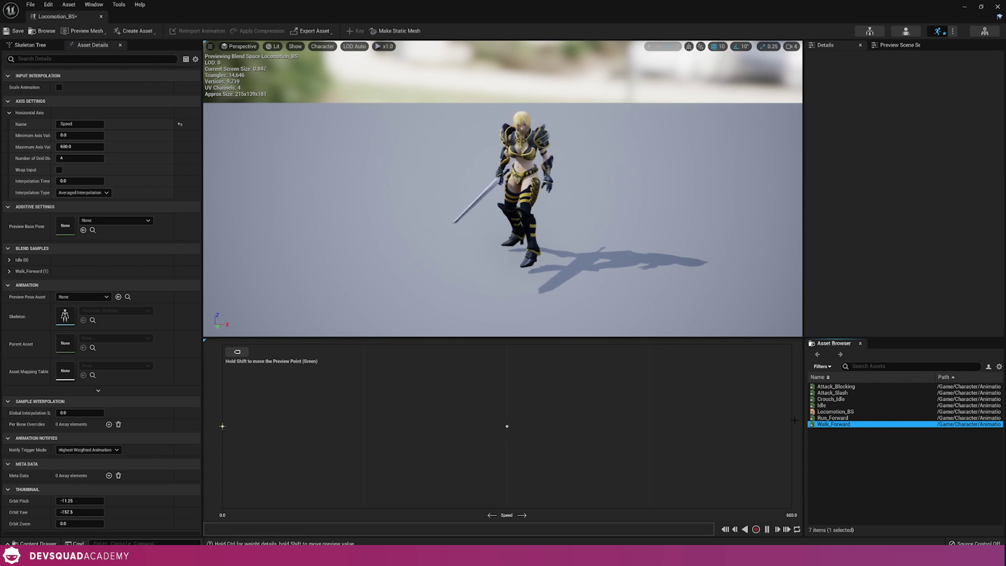
left_click_drag(837, 416, 792, 427)
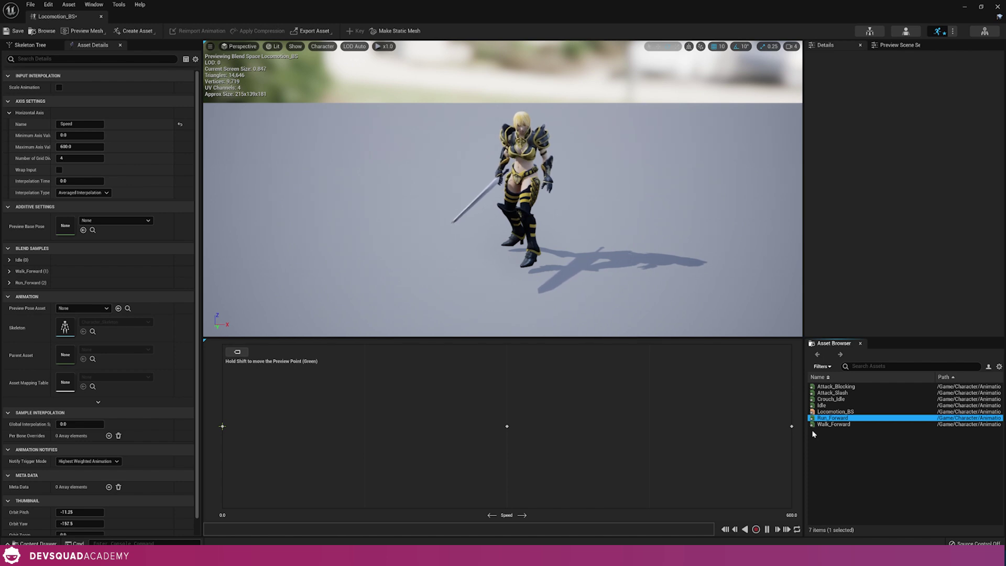
Preview the blend by moving the preview point from speed 0 up to about 600 and back to just below the Walk_Forward sample
left_click_drag(211, 426, 790, 426, "shift")
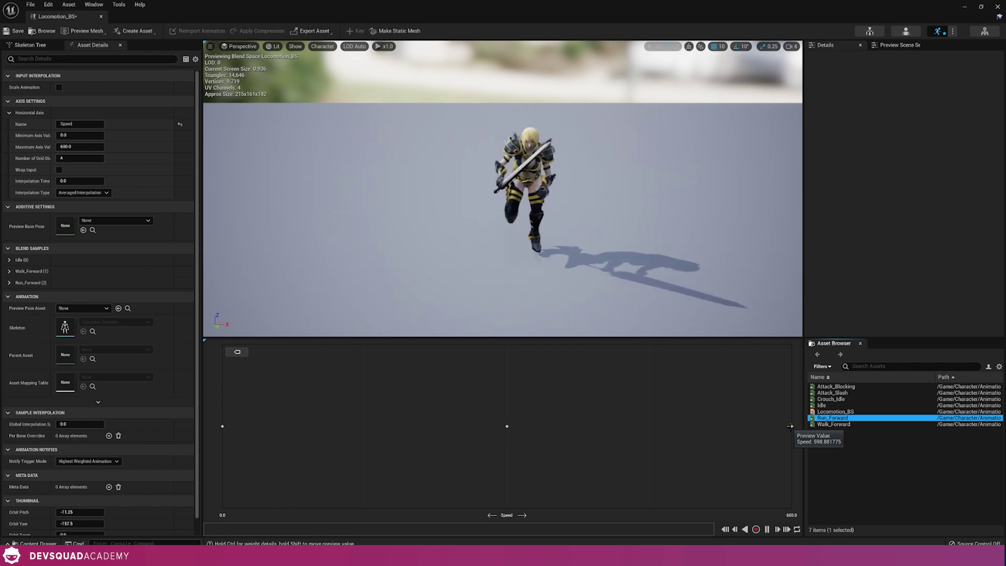
left_click_drag(791, 426, 641, 425, "shift")
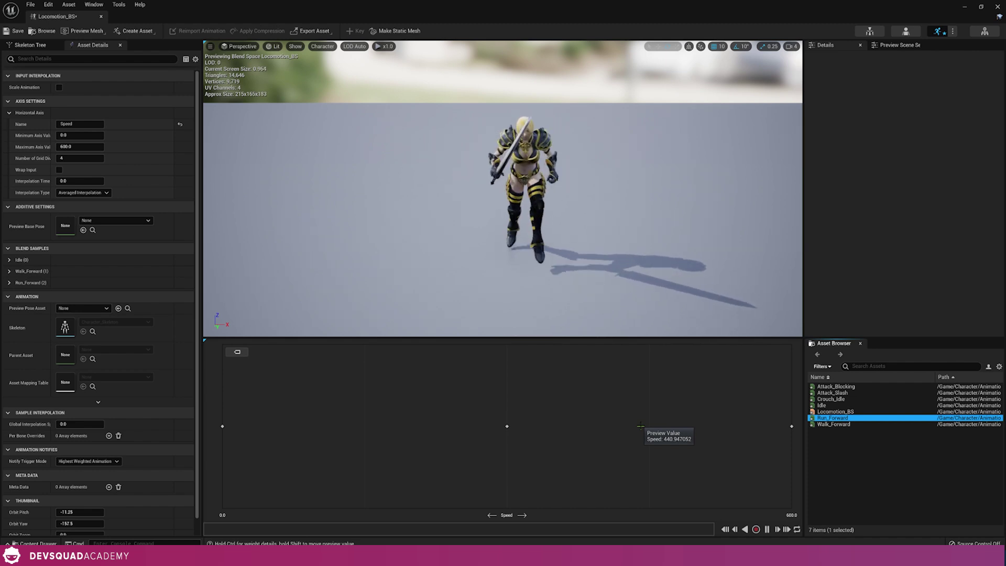
left_click_drag(640, 426, 489, 426, "shift")
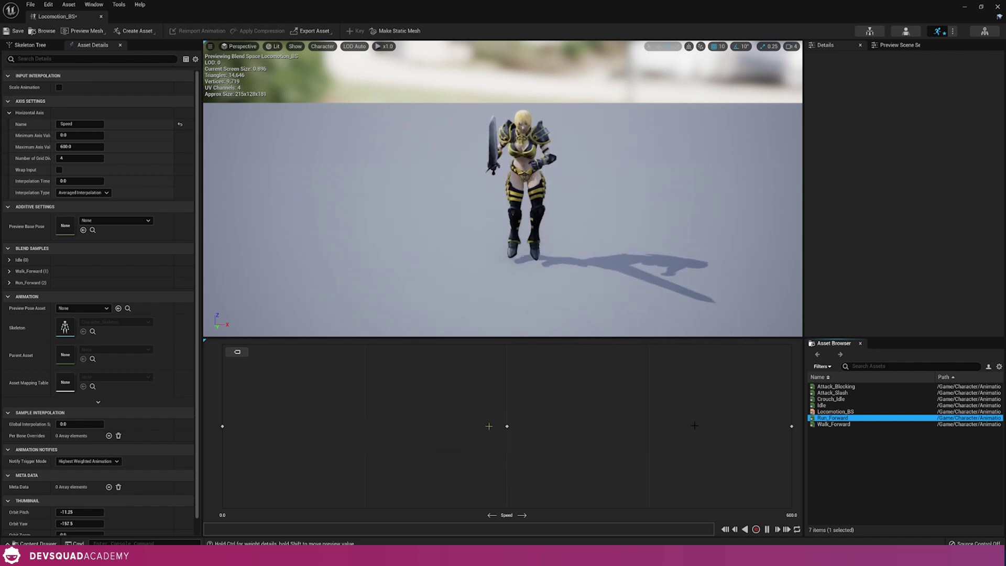
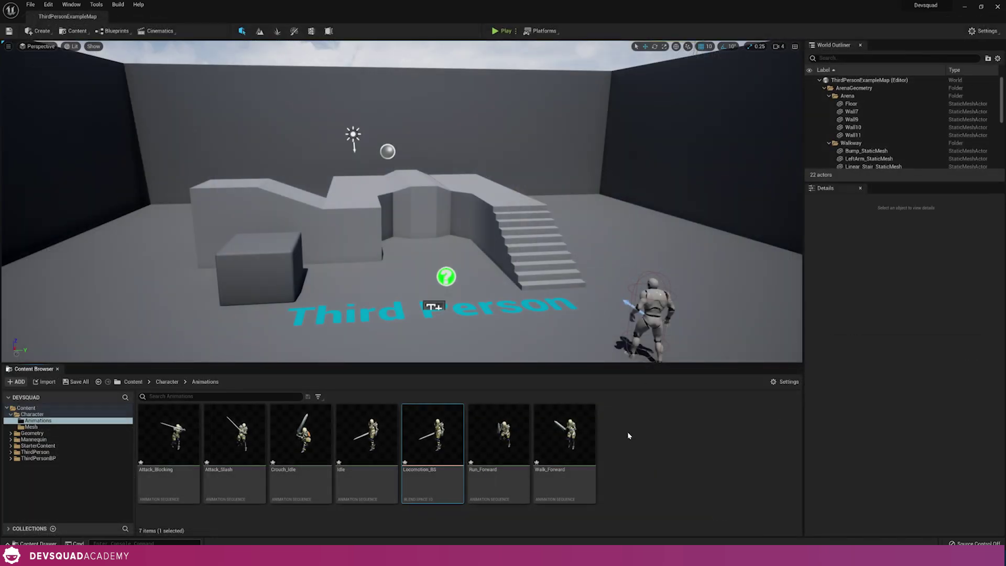
Create an Animation Blueprint for Character_Skeleton in the Animations folder, name it Character_AnimBP, and open it
left_click(621, 438)
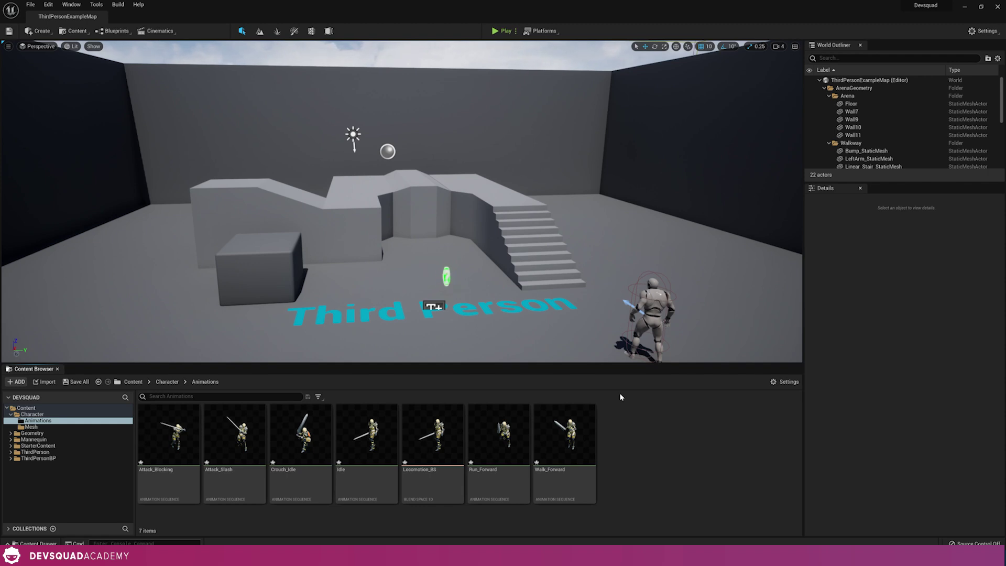
right_click(629, 473)
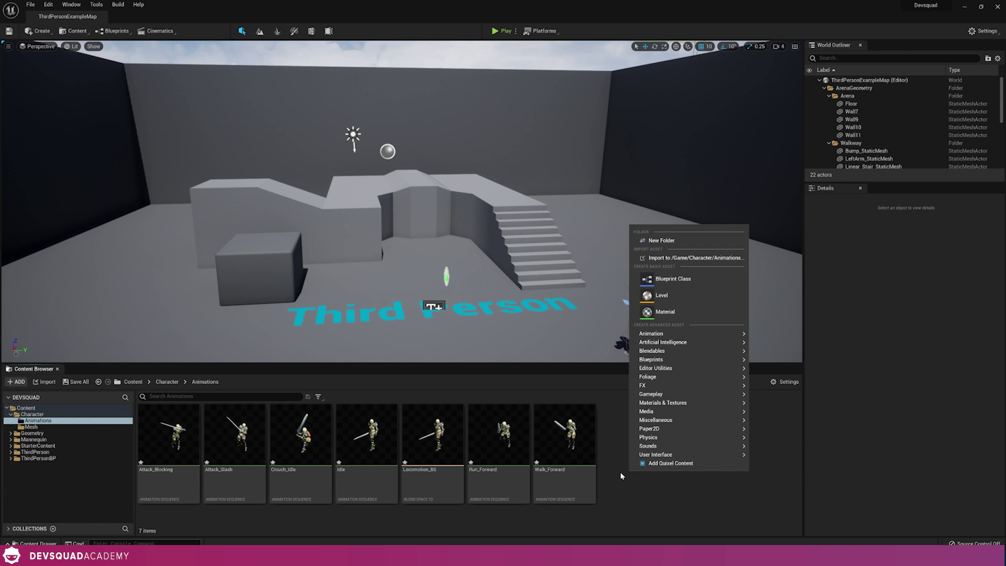
mouse_move(650, 334)
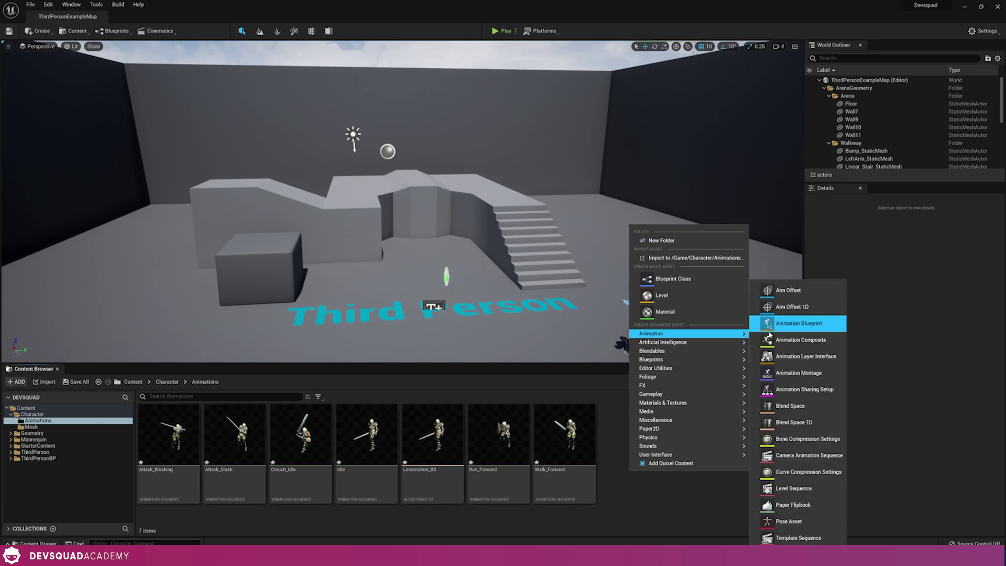
left_click(798, 324)
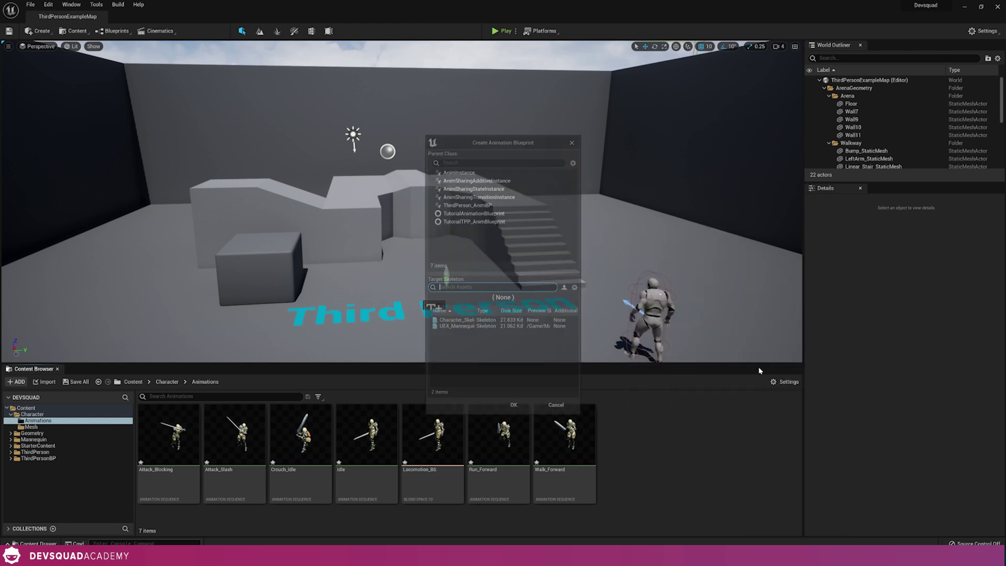
left_click(532, 321)
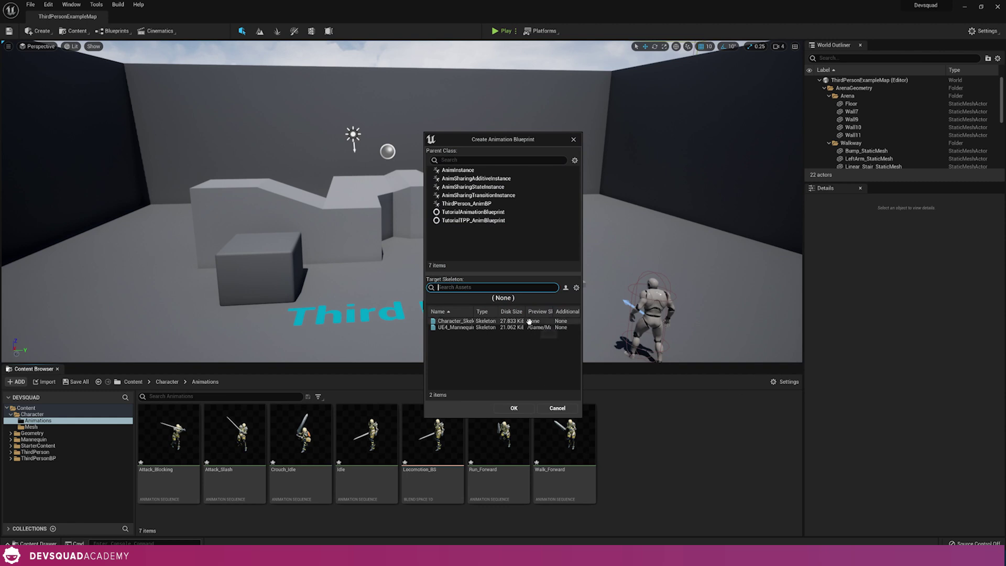
left_click(515, 408)
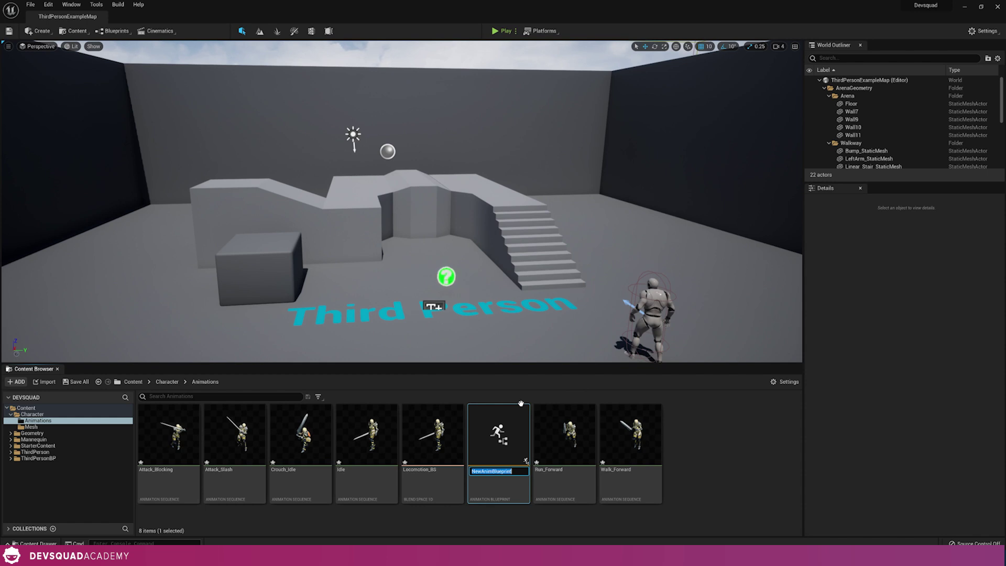
type("Character_AnimBP")
key("Return")
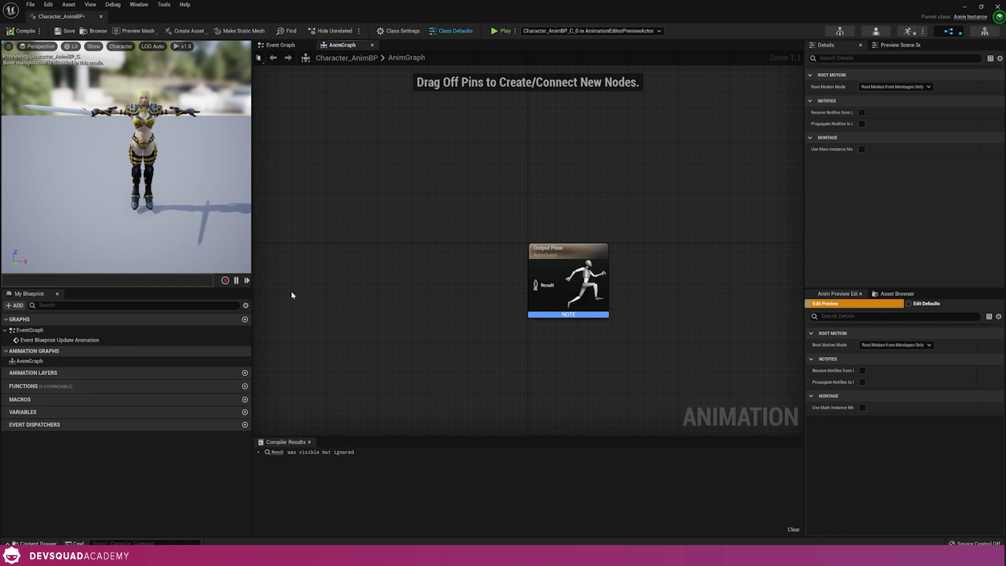
Look over the default Event Graph nodes and the AnimGraph's Output Pose node
left_click(290, 48)
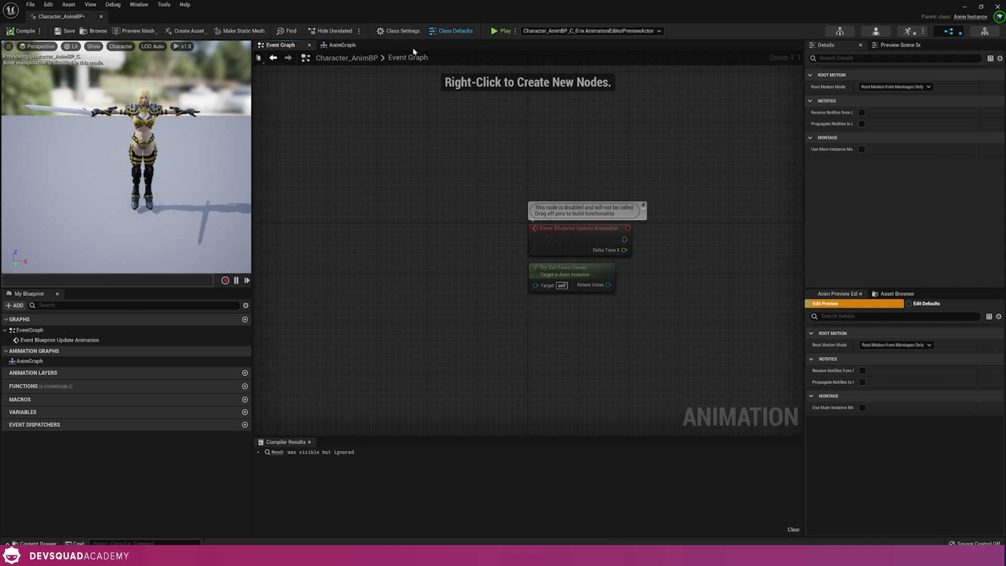
left_click(343, 45)
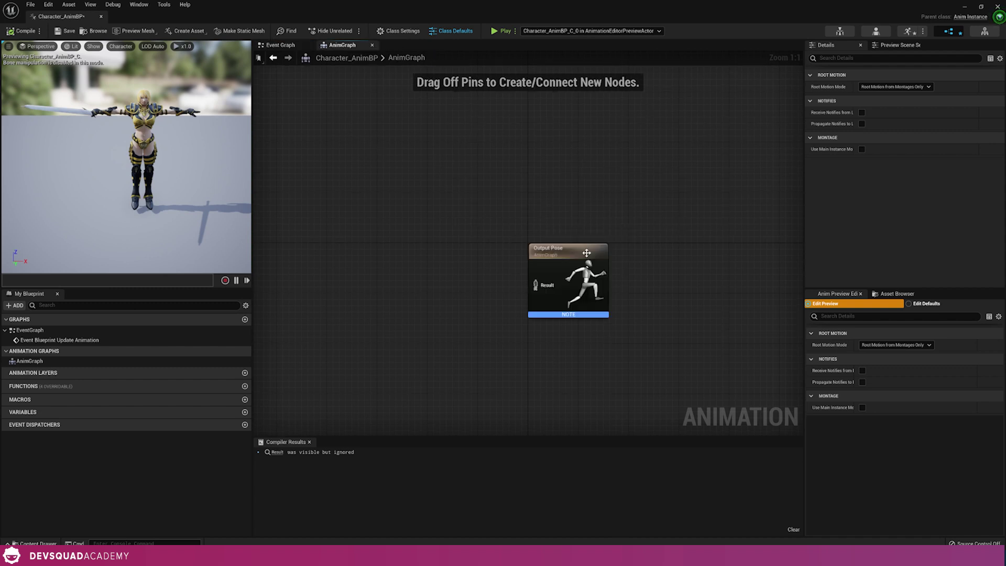
left_click_drag(476, 214, 592, 316)
Try feeding Locomotion_BS directly into the Output Pose, delete its node, and cancel the pending autosave
left_click(897, 294)
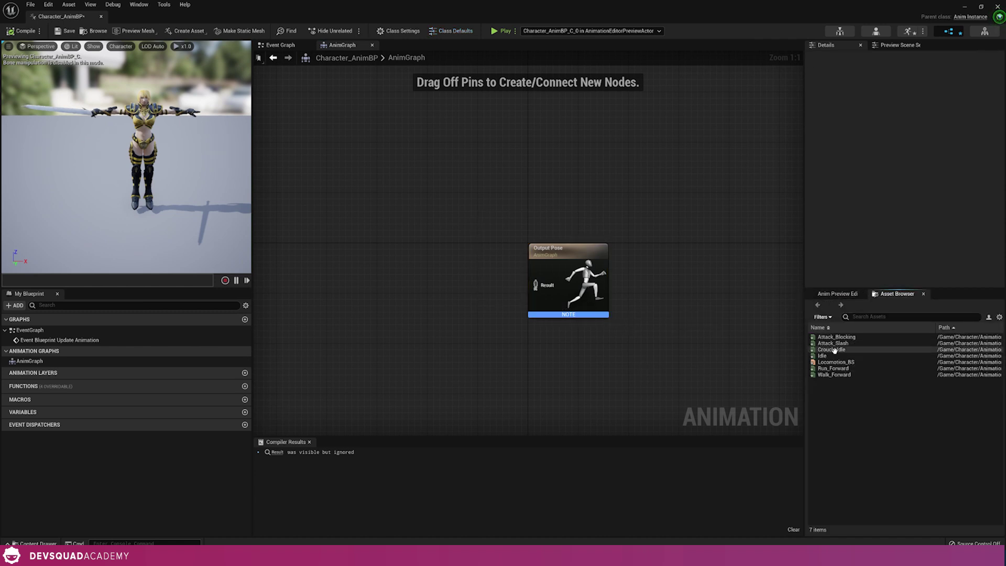
left_click_drag(836, 362, 344, 296)
left_click_drag(390, 318, 535, 286)
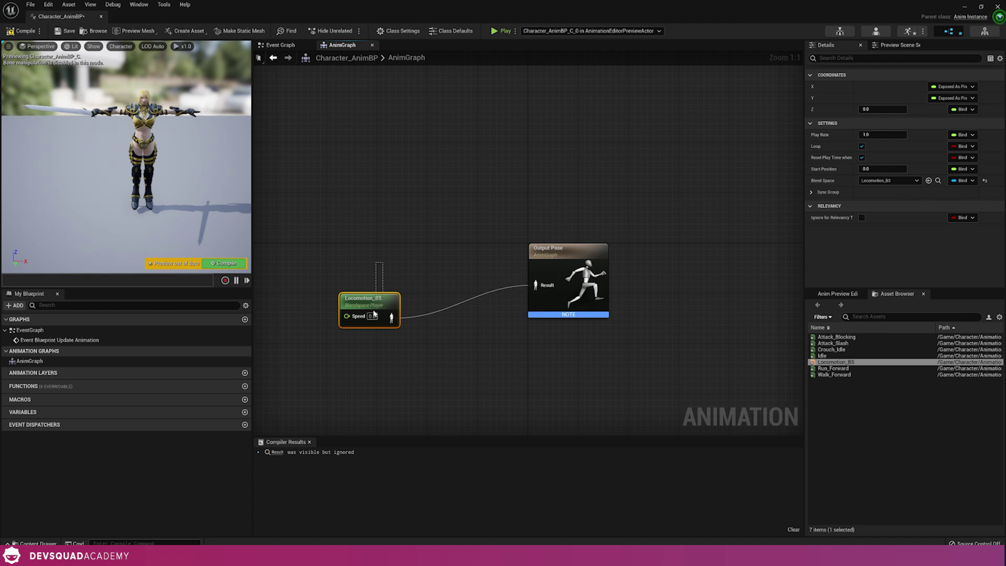
key("Delete")
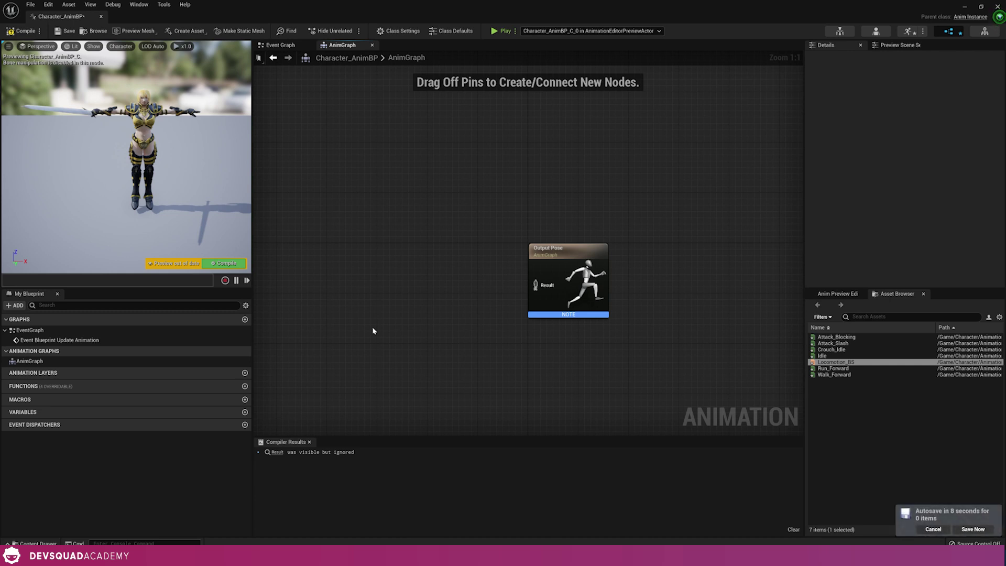
left_click(934, 529)
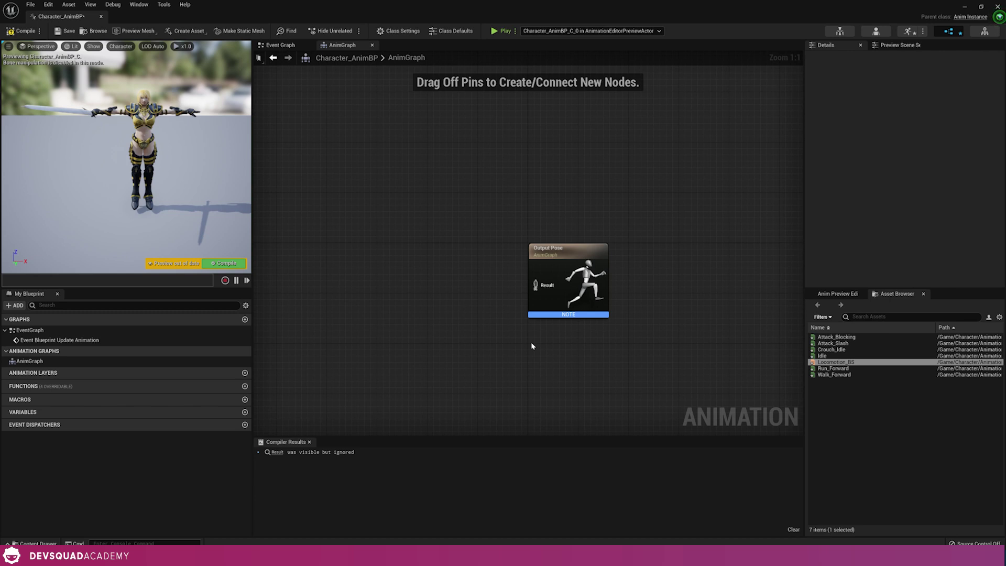
Add a new state machine to the AnimGraph, connect it to the Output Pose's Result, and compile the blueprint
right_click(376, 272)
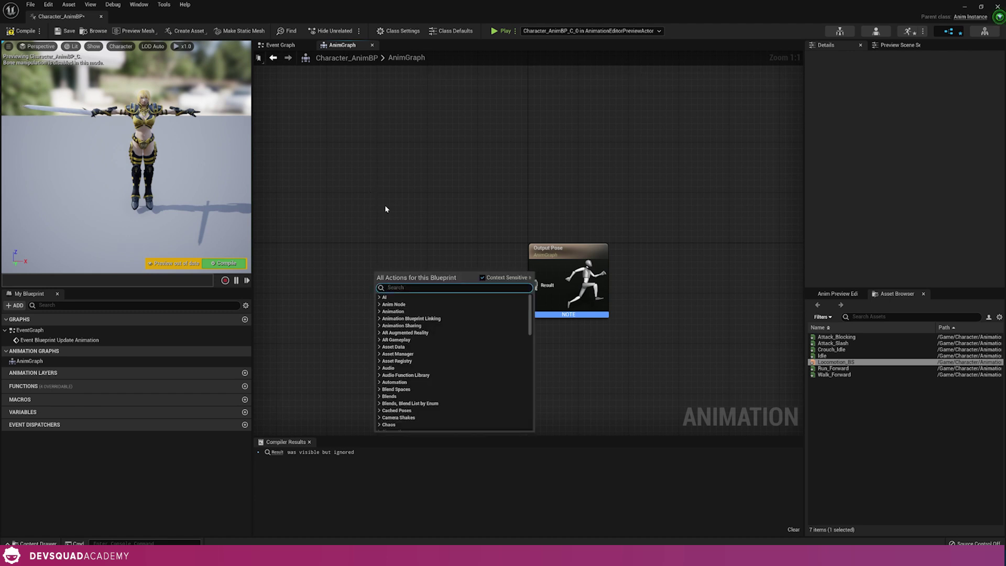
type("add state")
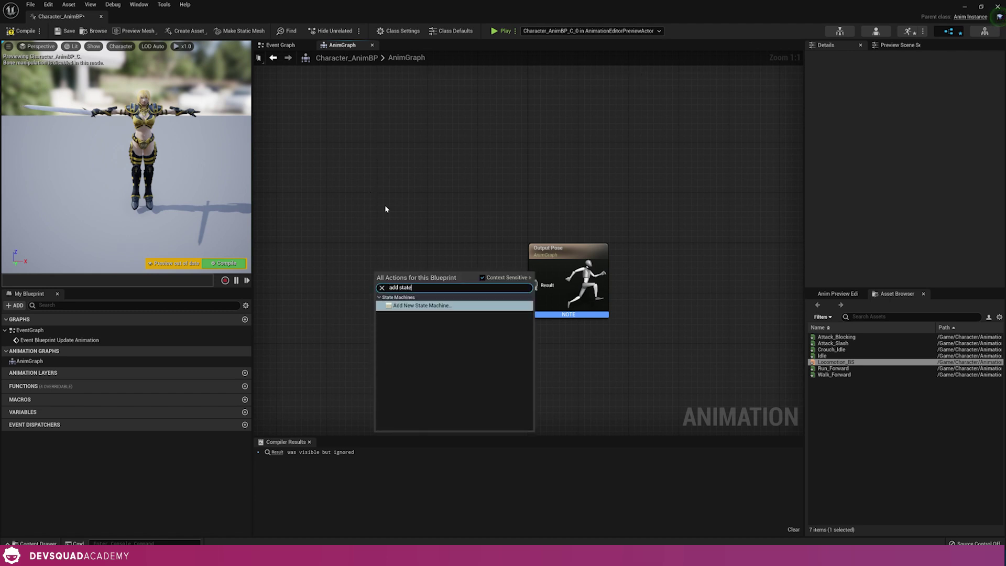
key("Return")
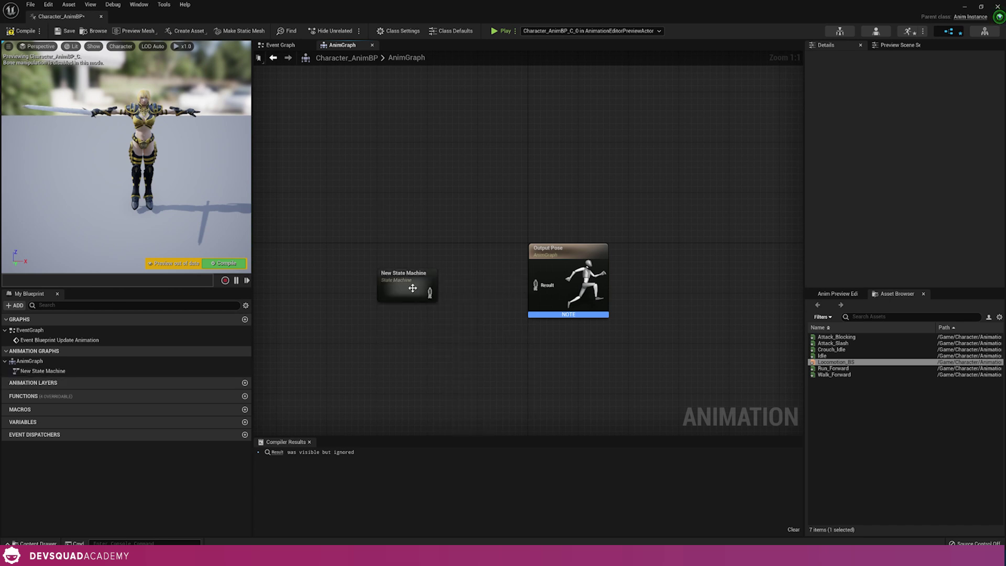
left_click_drag(429, 292, 542, 294)
left_click(239, 268)
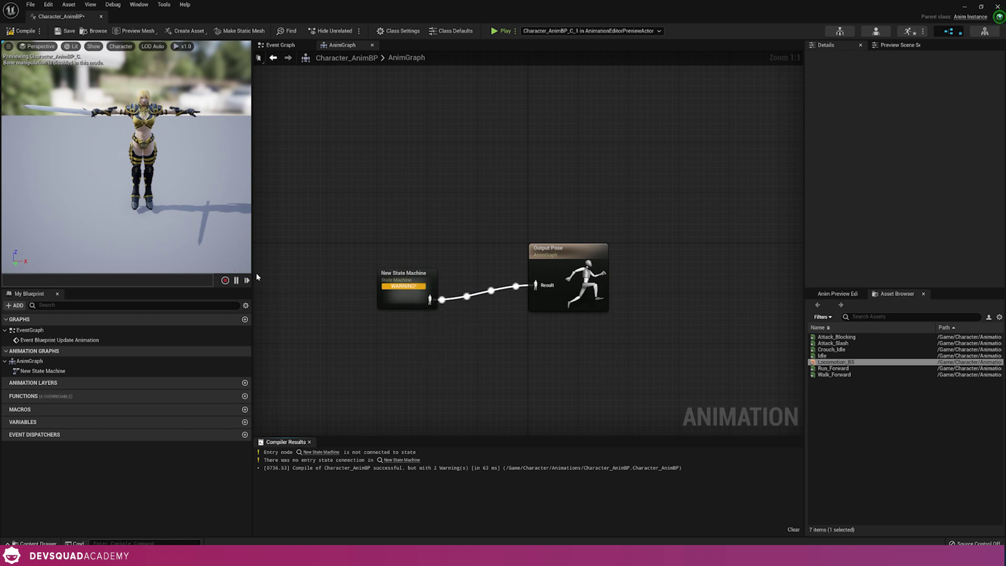
Rename the new state machine node as State Machine and open its graph
left_click(402, 289)
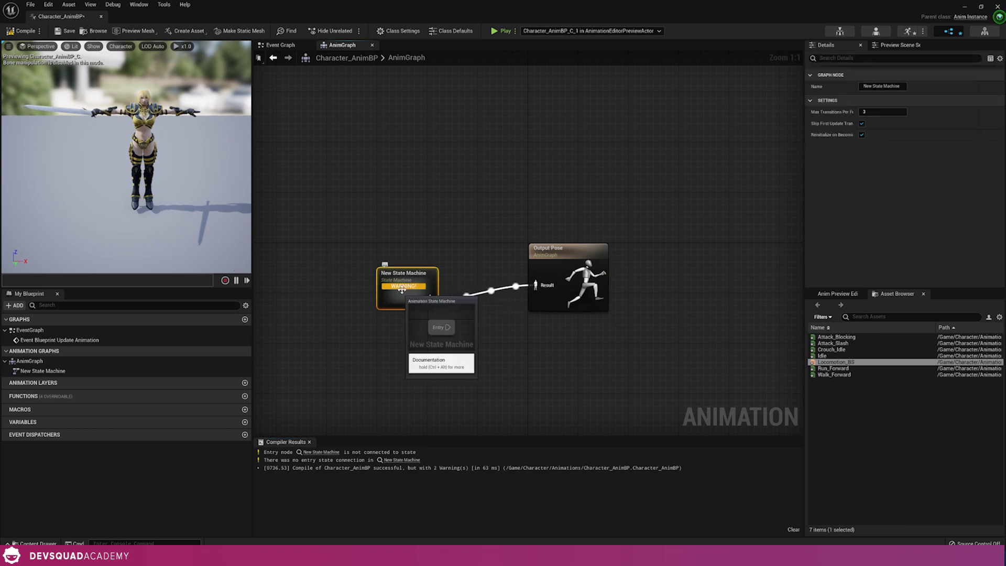
right_click(403, 279)
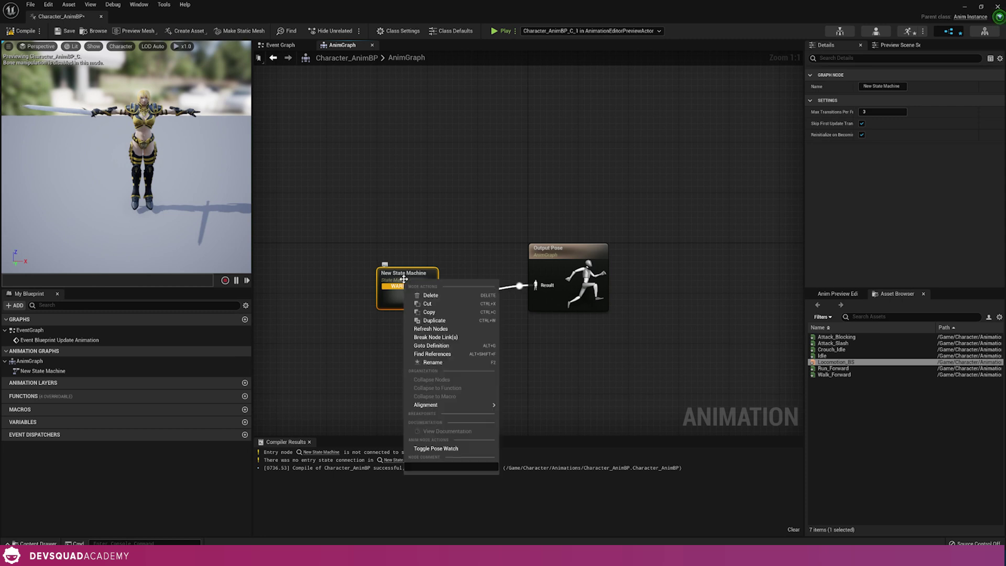
left_click(433, 364)
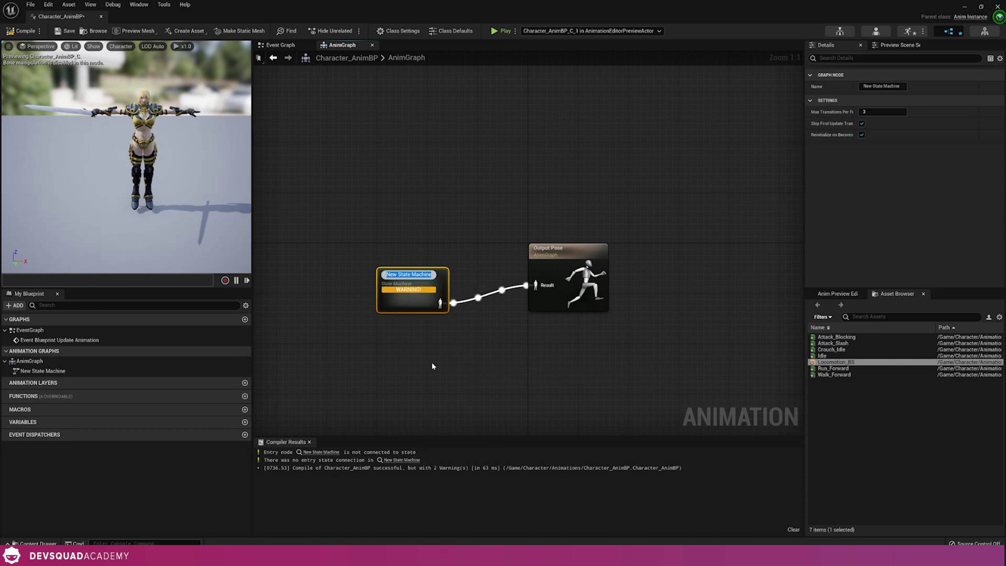
type("State Machine")
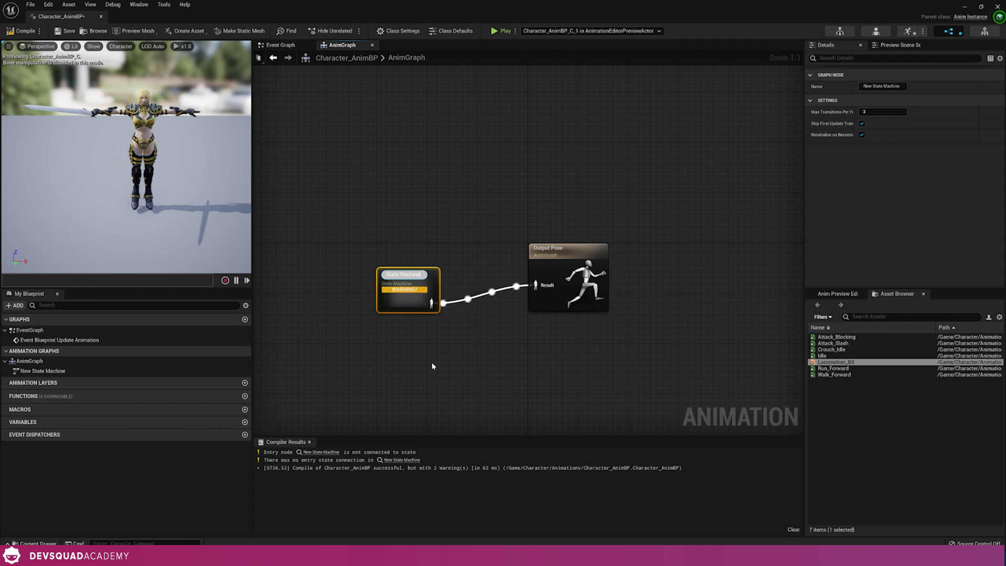
key("Return")
double_click(402, 294)
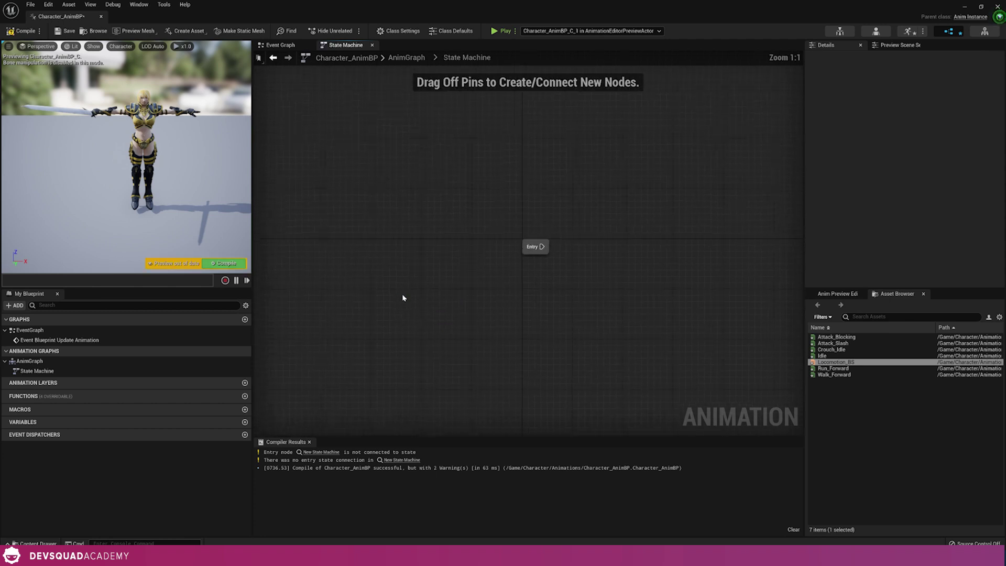
Add a state connected from Entry, name it Locomotion, and line it up level with the Entry node
right_click_drag(565, 244, 422, 262)
left_click_drag(400, 265, 520, 247)
left_click(536, 263)
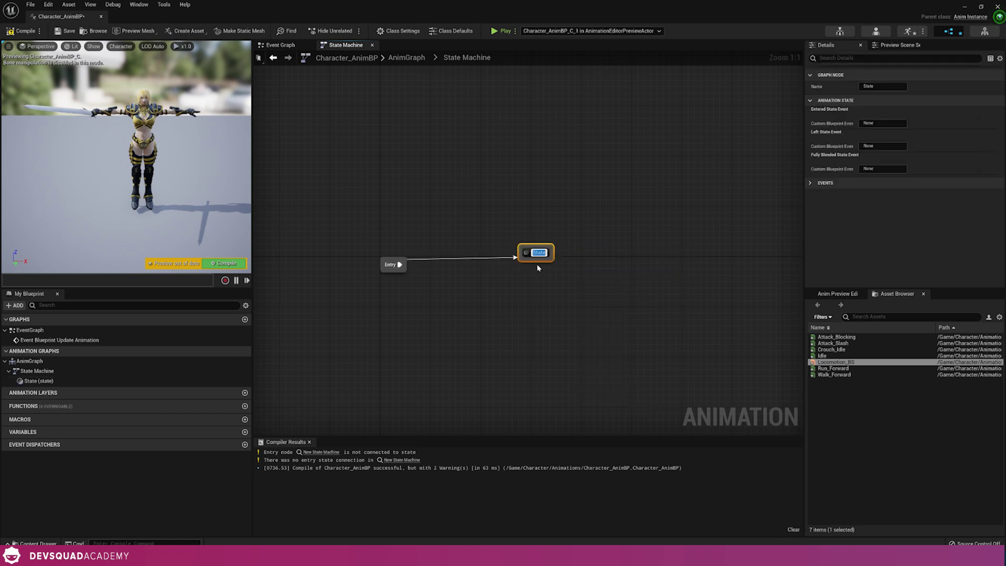
type("Locomotion")
key("Return")
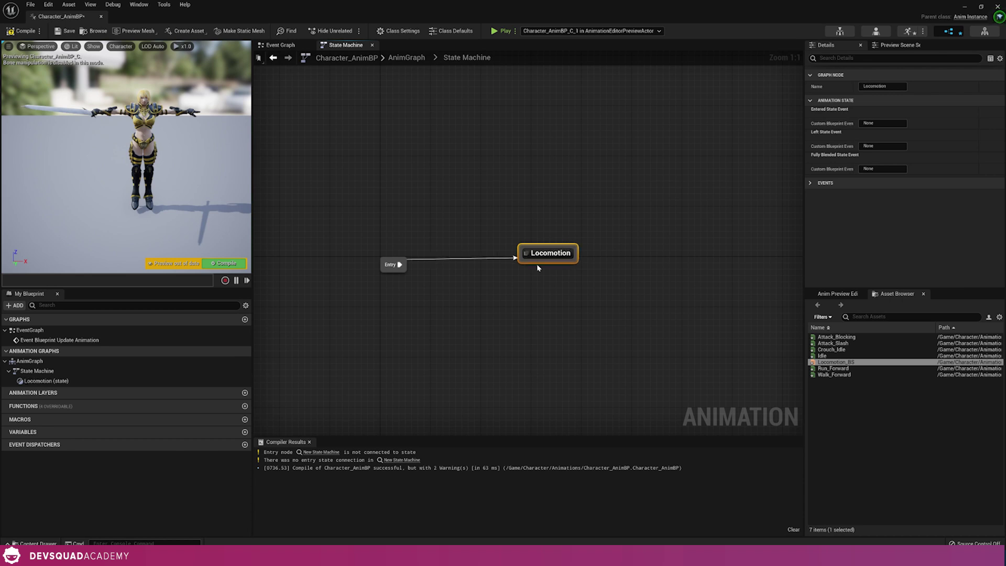
left_click_drag(540, 258, 546, 270)
right_click_drag(478, 277, 413, 280)
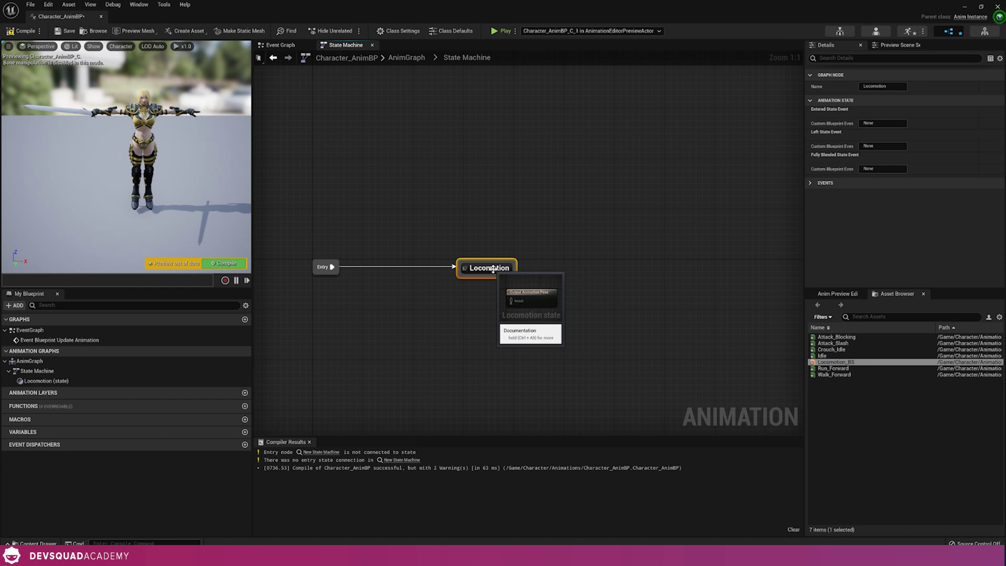
Inside the Locomotion state, add Locomotion_BS, connect it to the Output Animation Pose's Result, compile, and line the node up
double_click(493, 269)
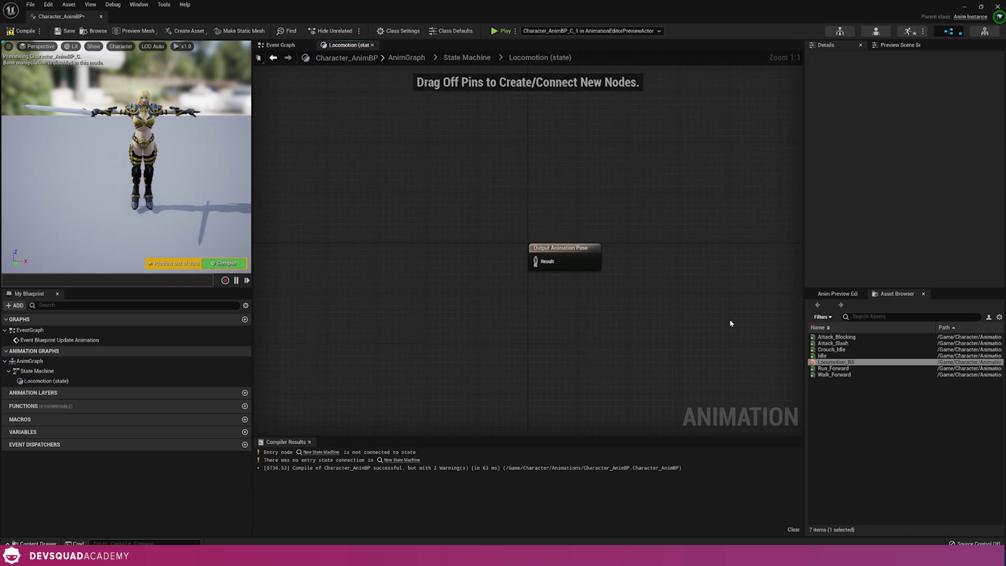
left_click_drag(823, 359, 400, 272)
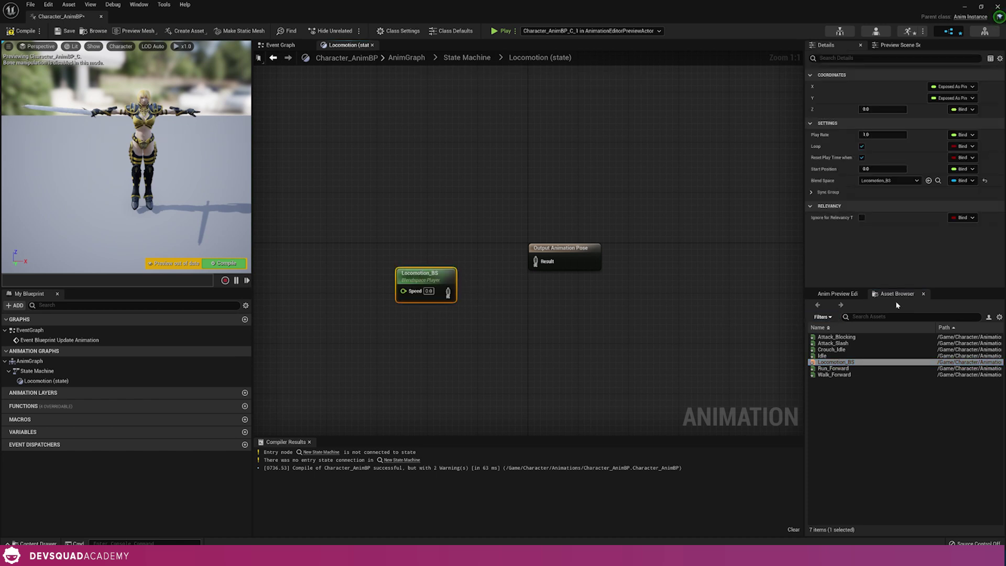
left_click_drag(447, 292, 535, 261)
left_click(241, 266)
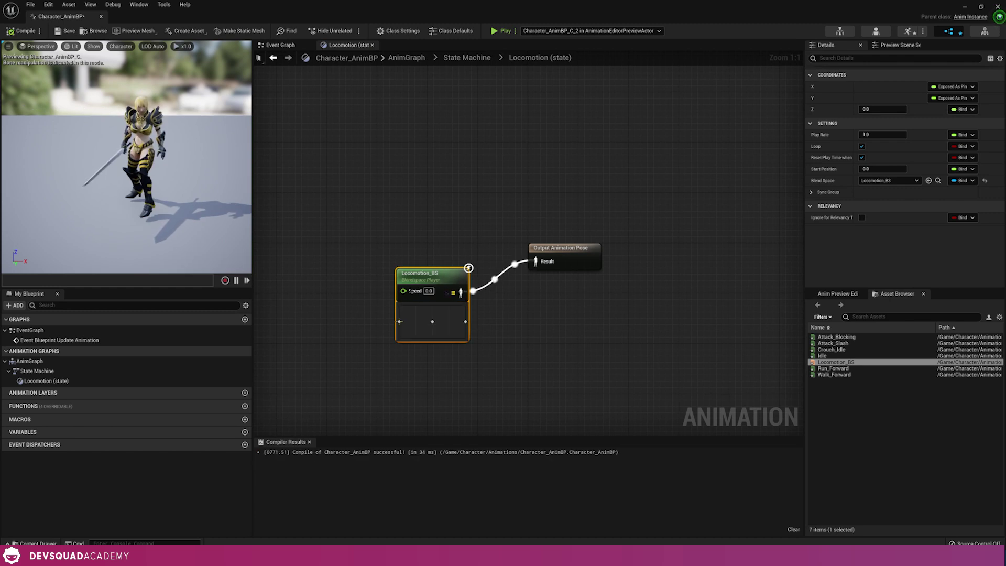
left_click_drag(451, 310, 432, 291)
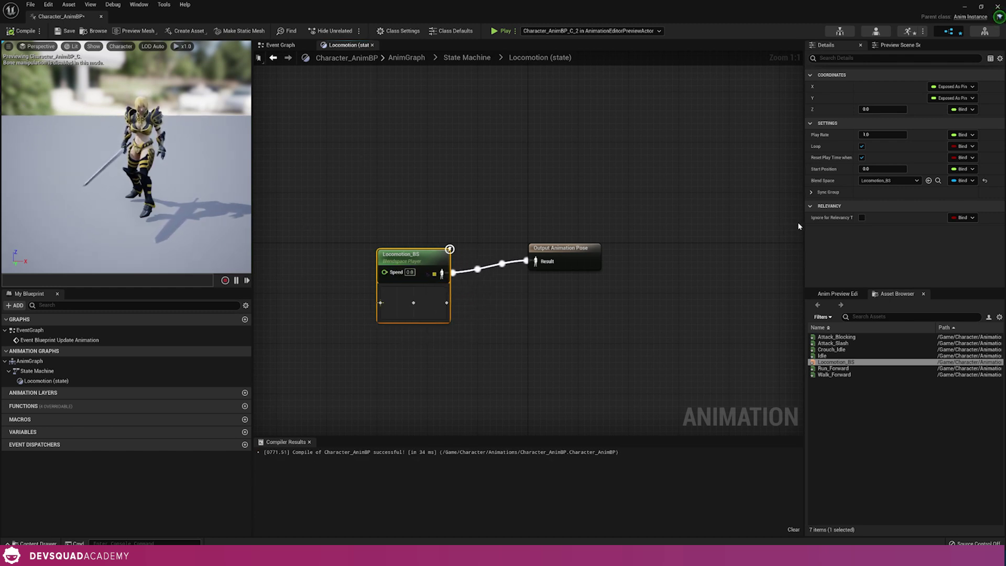
Show the animation preview settings and create a new Float variable named Speed
left_click(821, 296)
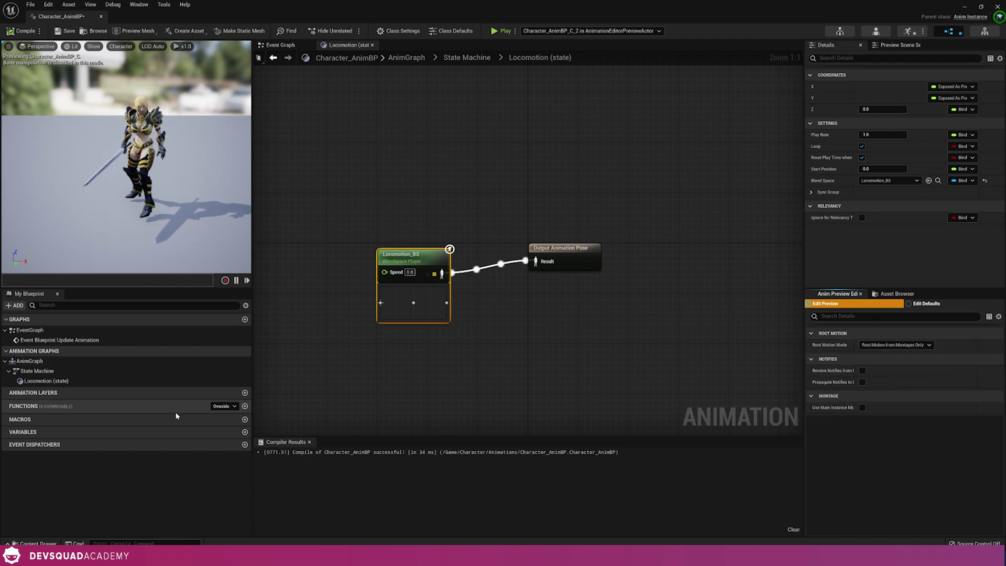
left_click(245, 432)
type("Speed")
key("Return")
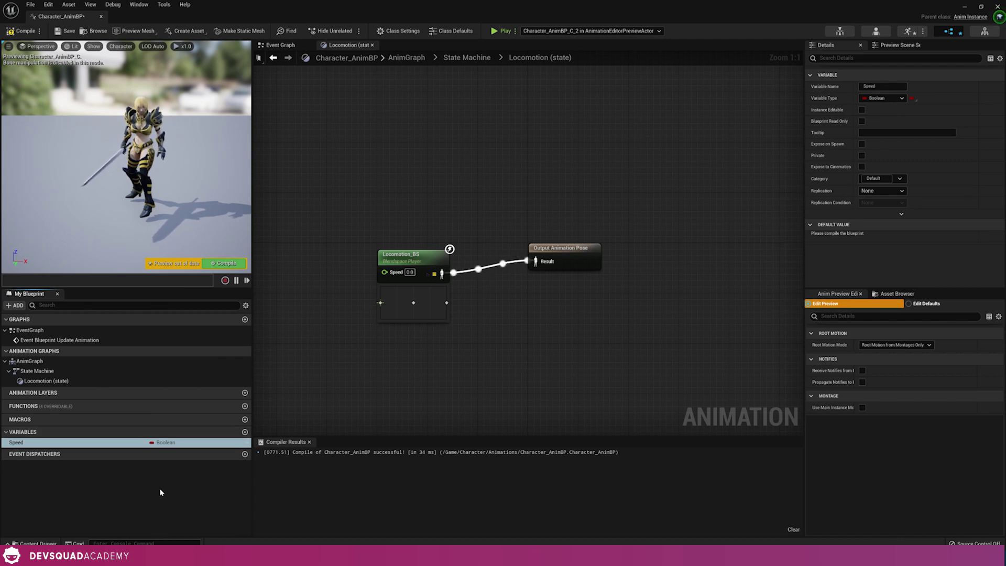
left_click(162, 443)
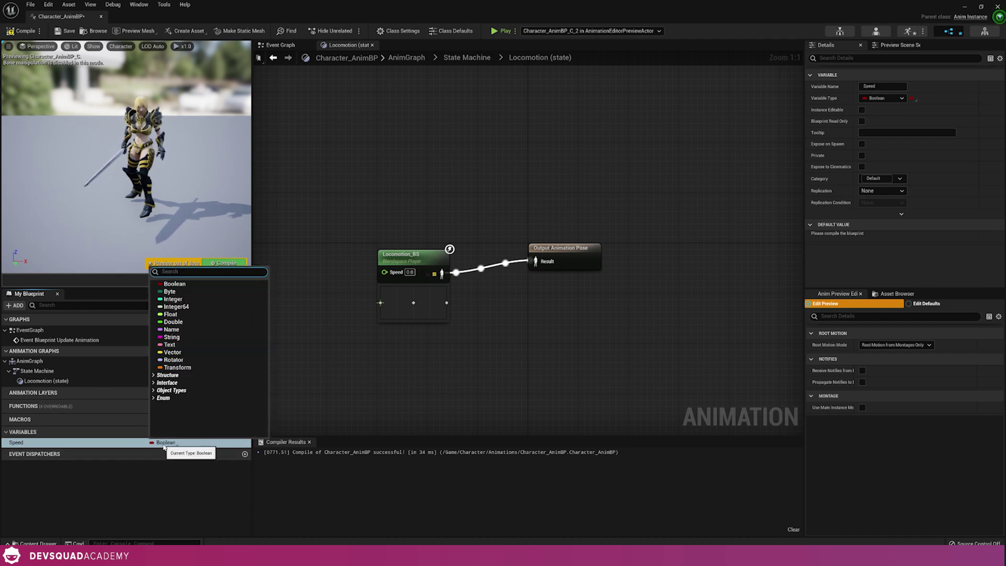
left_click(169, 315)
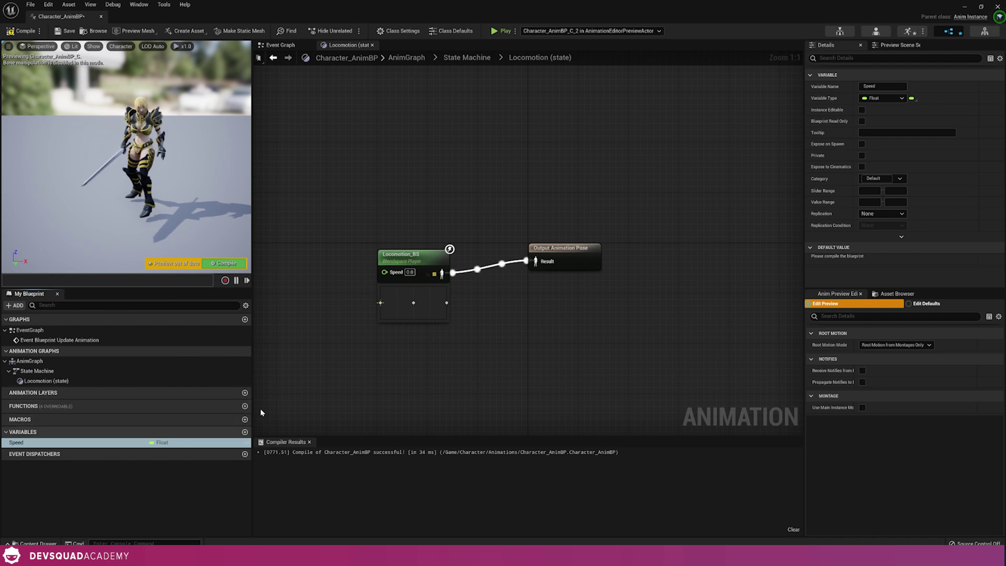
Feed the Speed variable into Locomotion_BS's Speed input, compile, and preview the blend at a Speed of about 577
left_click_drag(112, 442, 385, 271)
left_click(314, 291)
left_click(229, 265)
left_click_drag(883, 345, 907, 345)
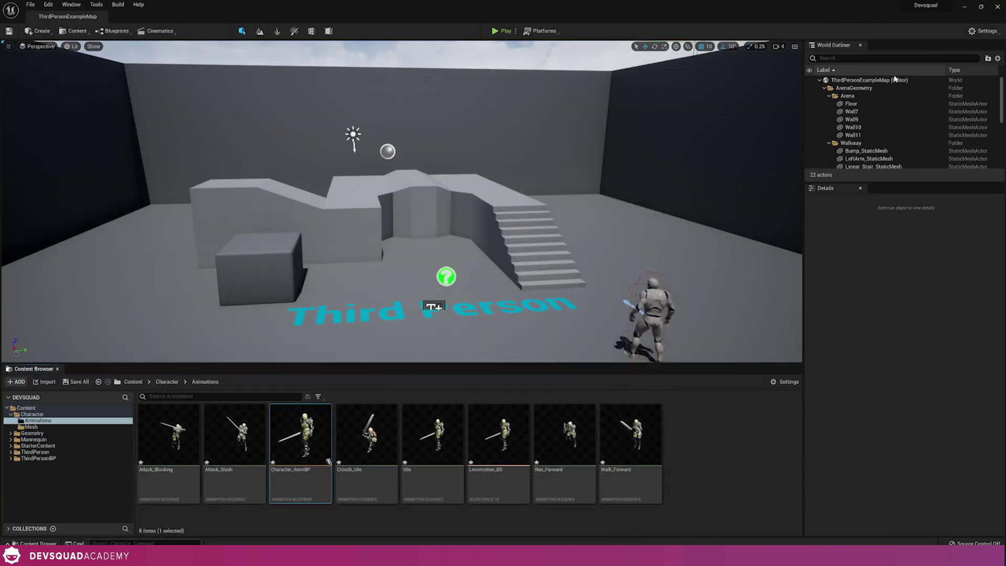
Open the ThirdPersonCharacter blueprint from ThirdPersonBP's Blueprints folder, and return the content browser to the Character Animations folder
left_click(124, 458)
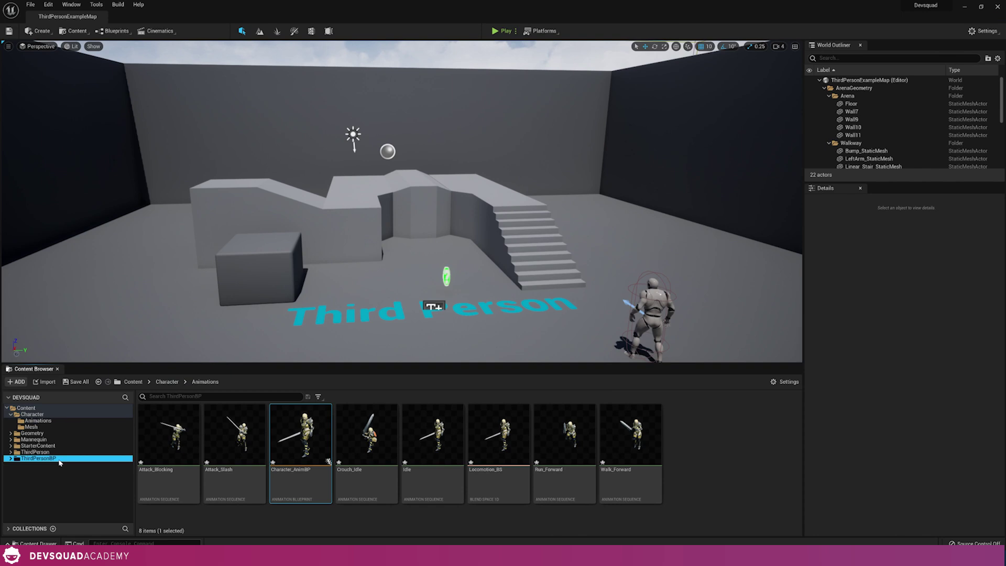
double_click(165, 439)
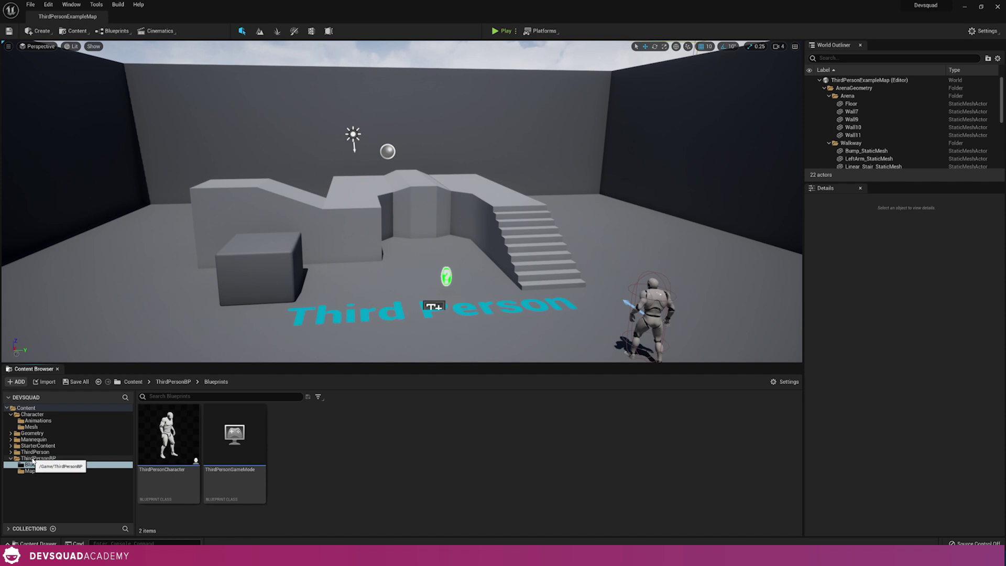
double_click(167, 451)
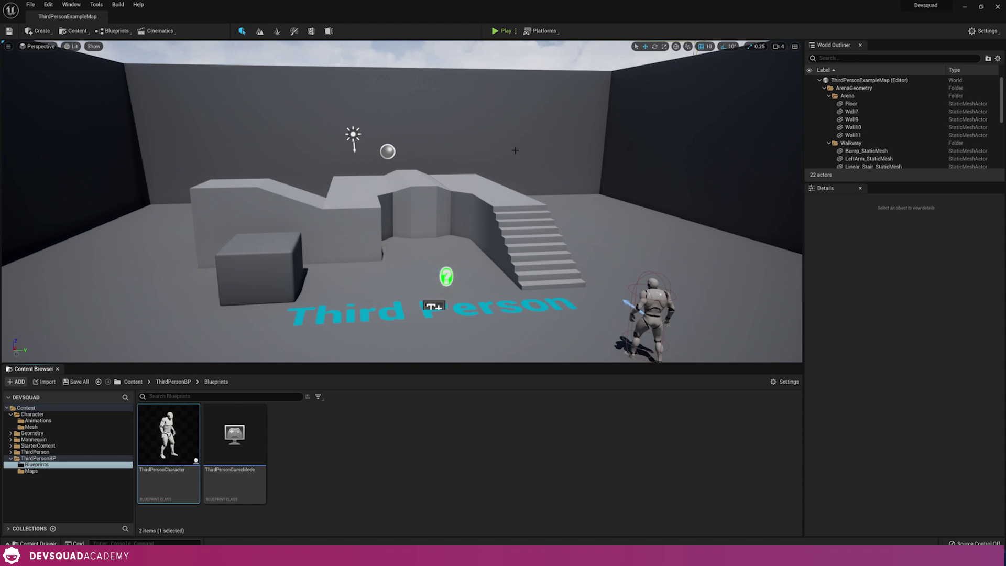
left_click(37, 421)
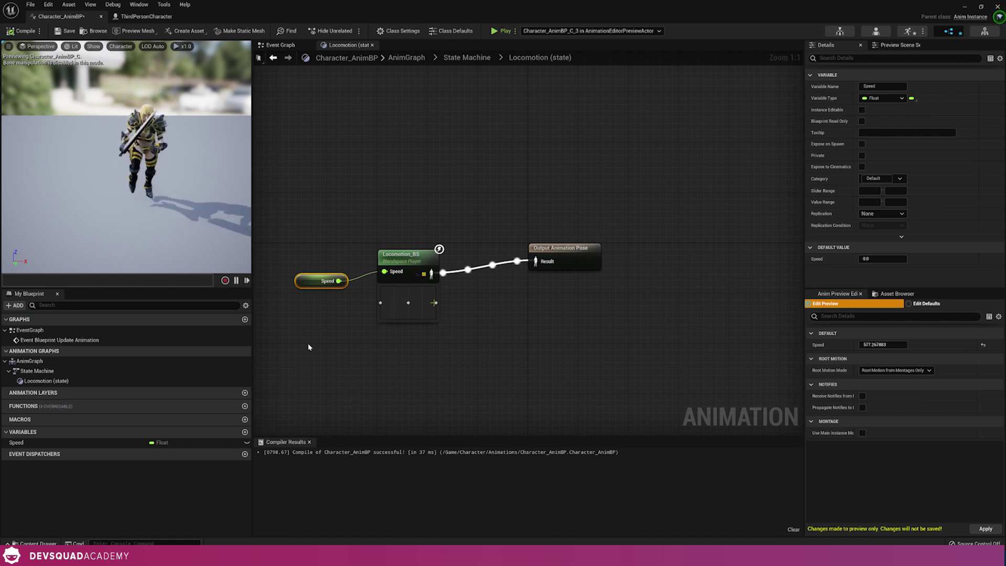
Open Character_AnimBP's Event Graph and select the Event Blueprint Update Animation node
right_click_drag(307, 343, 408, 360)
left_click(281, 45)
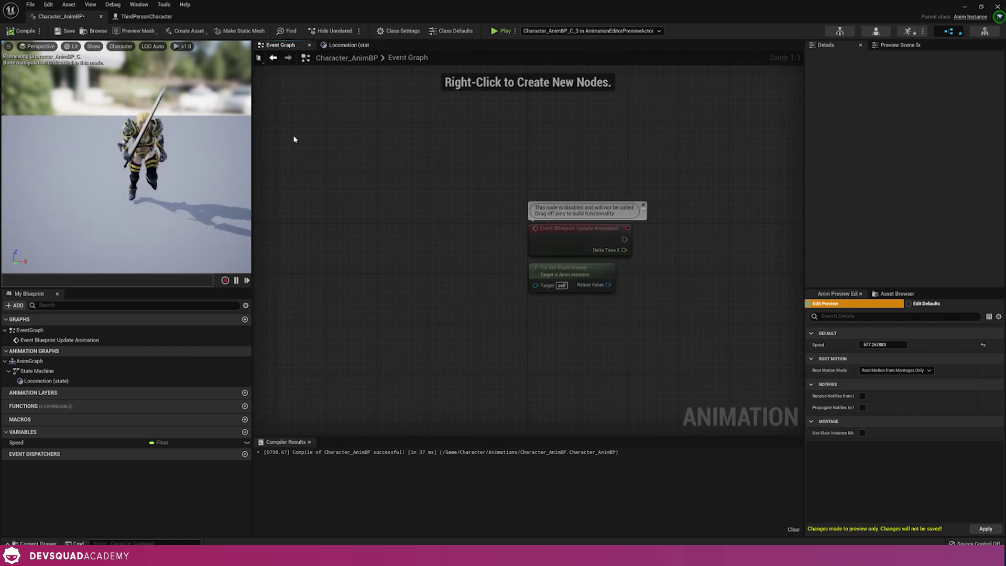
right_click_drag(659, 269, 526, 255)
left_click_drag(495, 226, 621, 220)
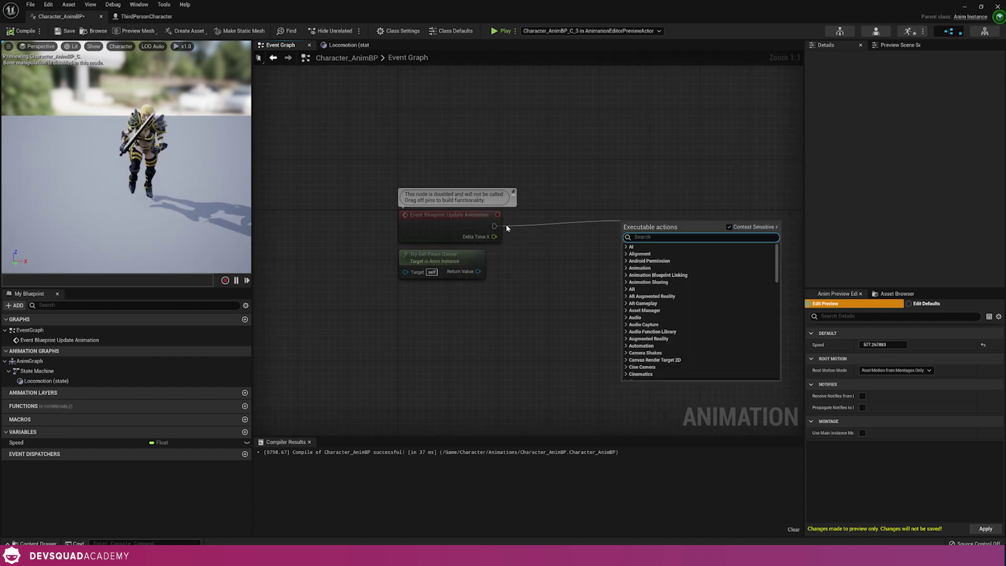
left_click(583, 142)
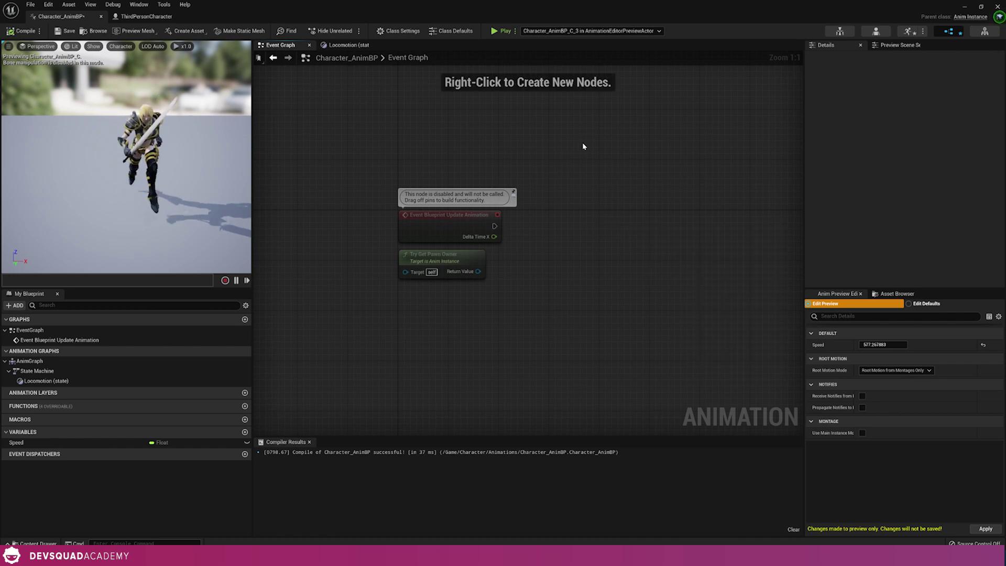
right_click_drag(576, 195, 534, 189)
left_click(408, 221)
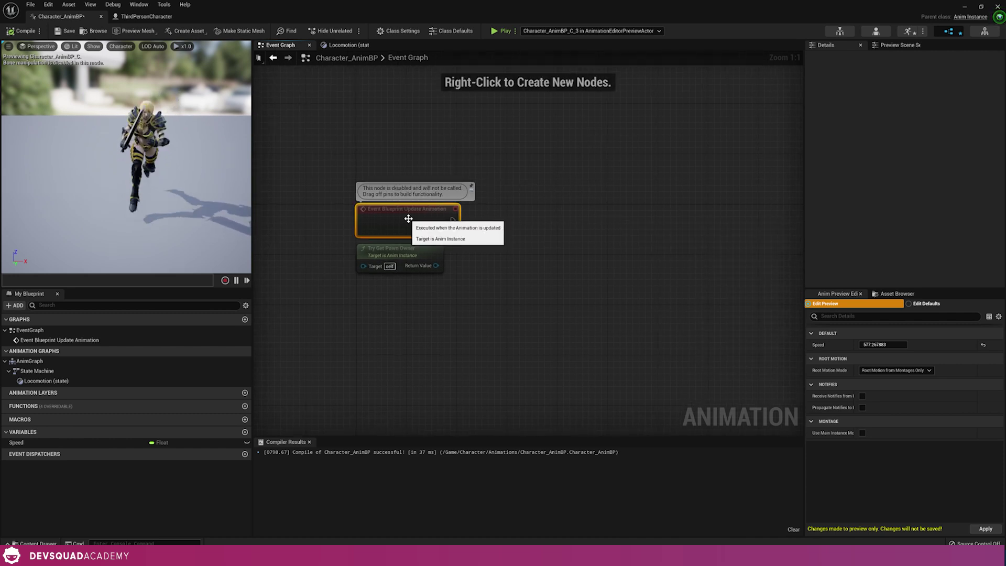
Add a Cast To ThirdPersonCharacter node run by Event Blueprint Update Animation, with Try Get Pawn Owner connected to its Object input
left_click_drag(453, 221, 484, 220)
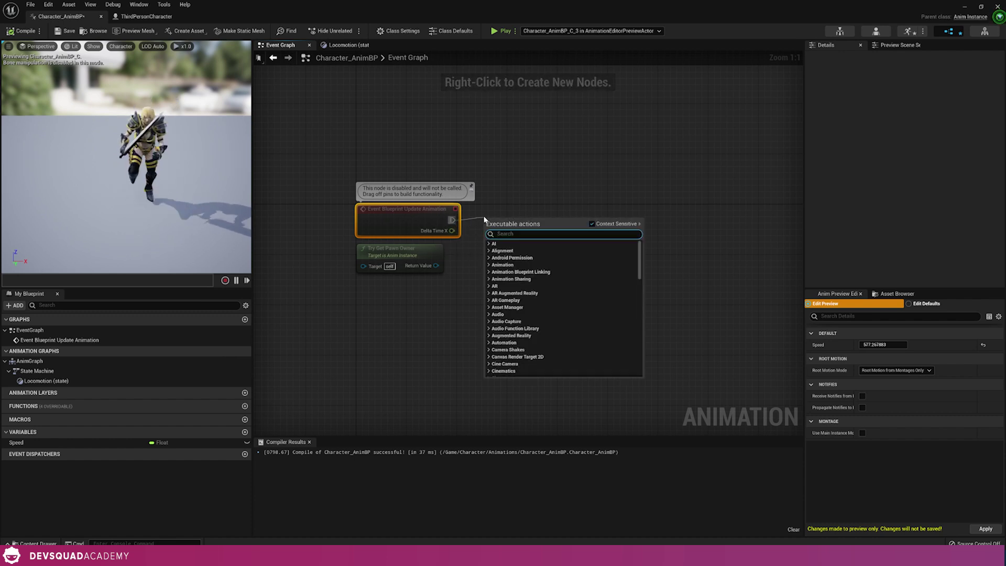
type("cast to")
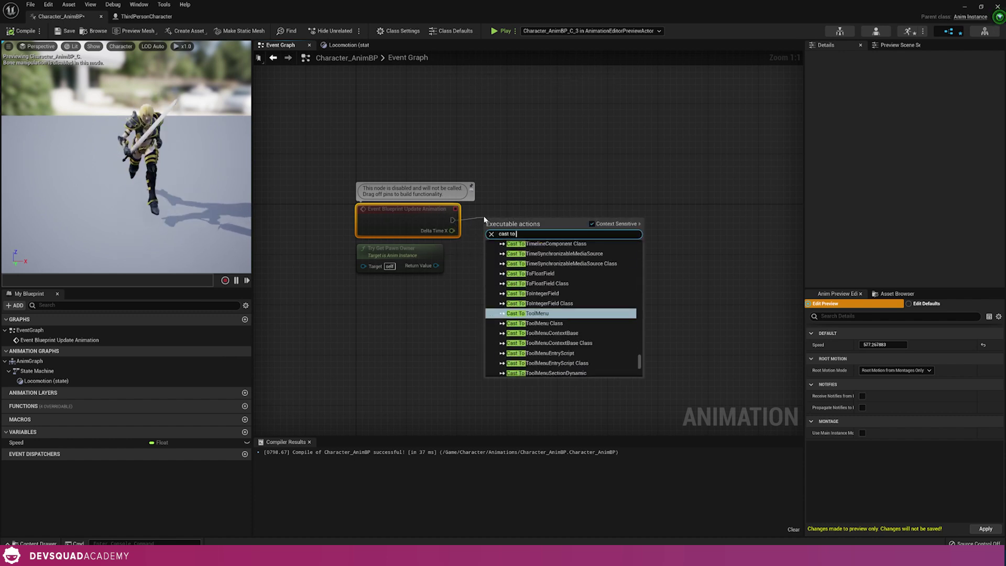
type(" thid")
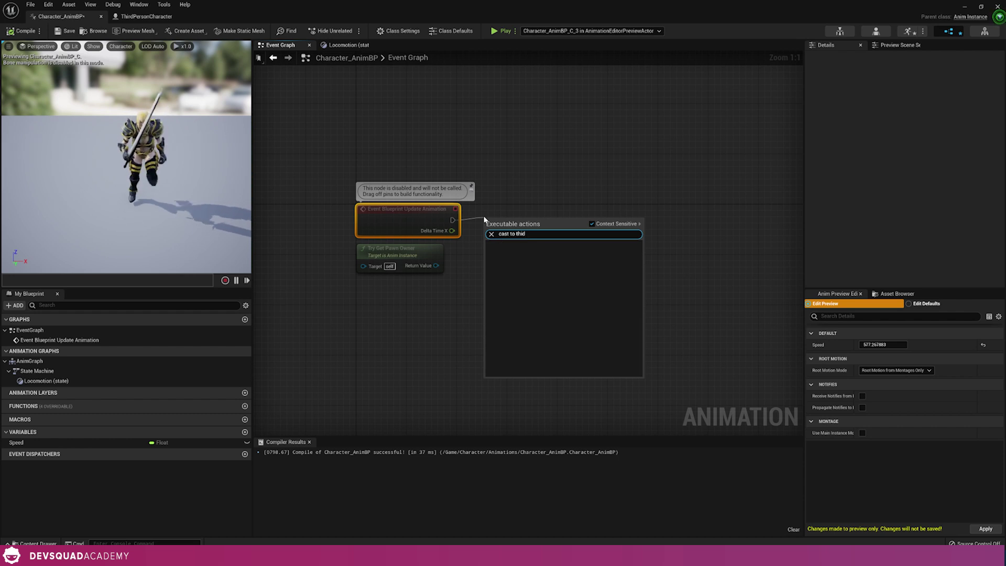
key("BackSpace")
type("rdpersoncharacter")
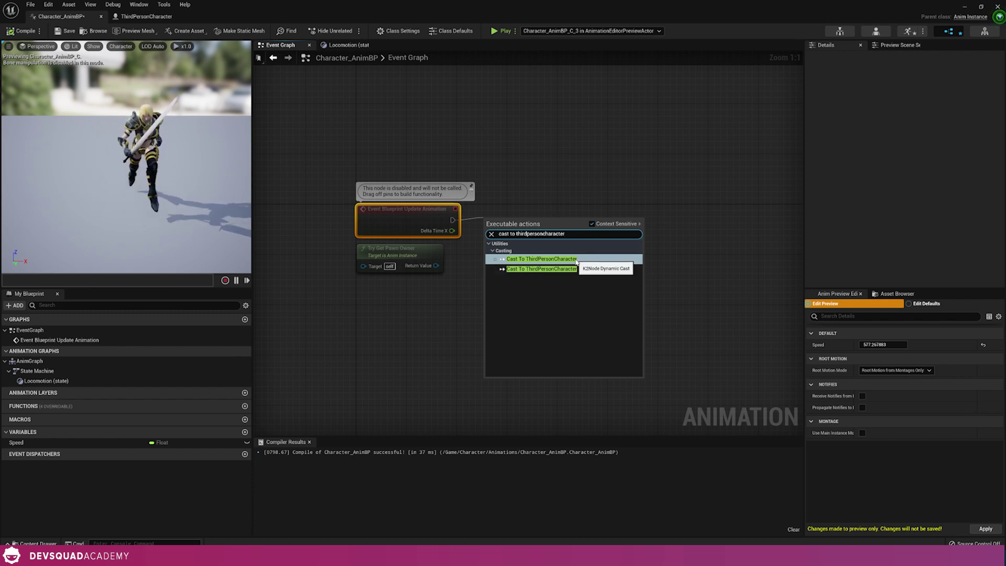
left_click(580, 259)
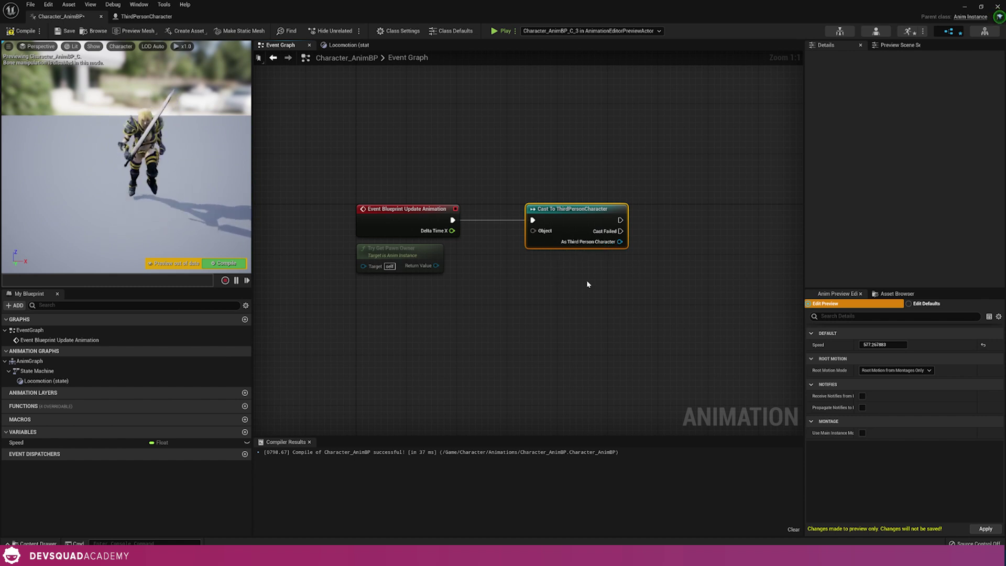
right_click_drag(589, 283, 533, 285)
left_click_drag(477, 234, 379, 269)
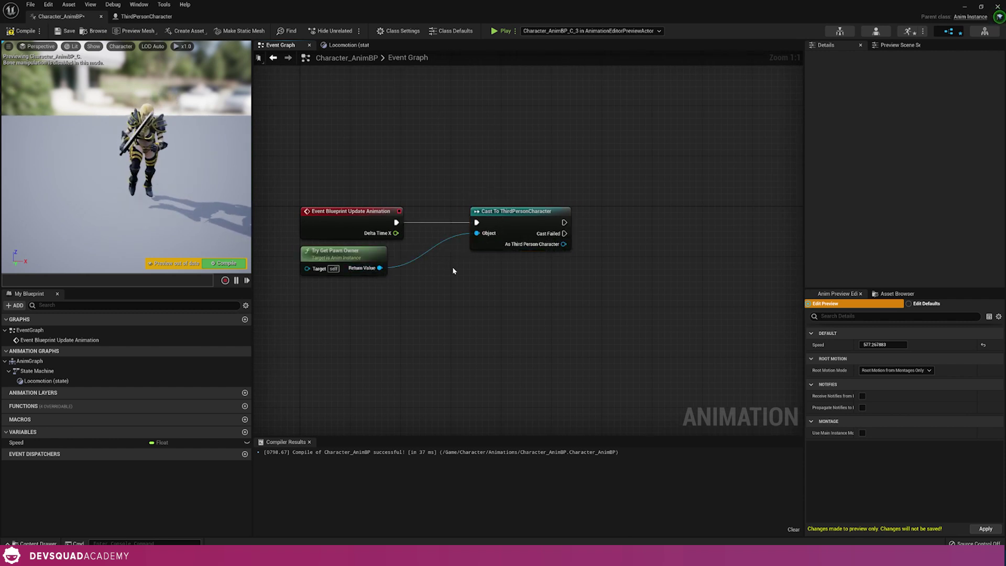
Add a Get Velocity node targeting the cast's As Third Person Character output
right_click_drag(648, 262, 562, 265)
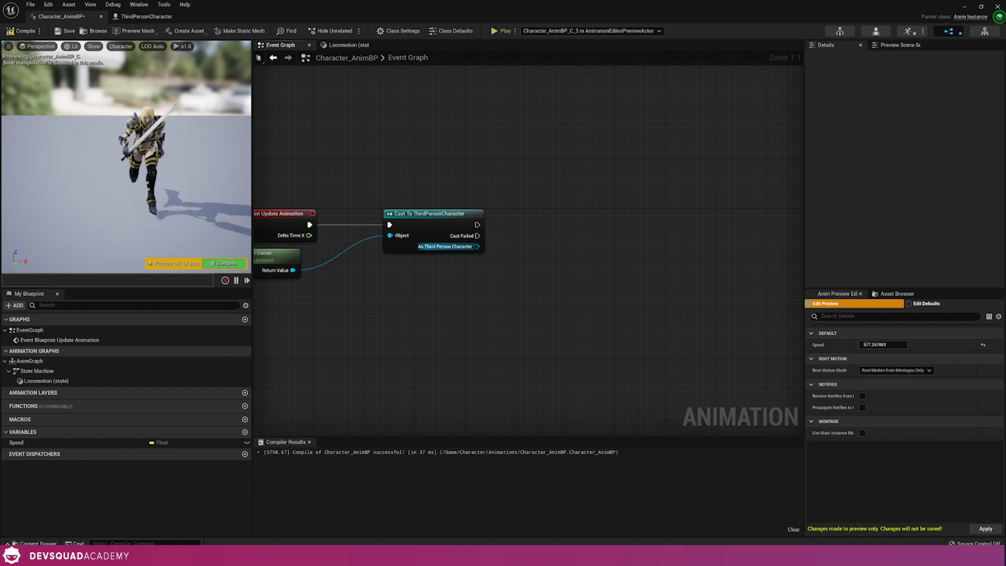
left_click_drag(477, 247, 526, 331)
type("get veloci")
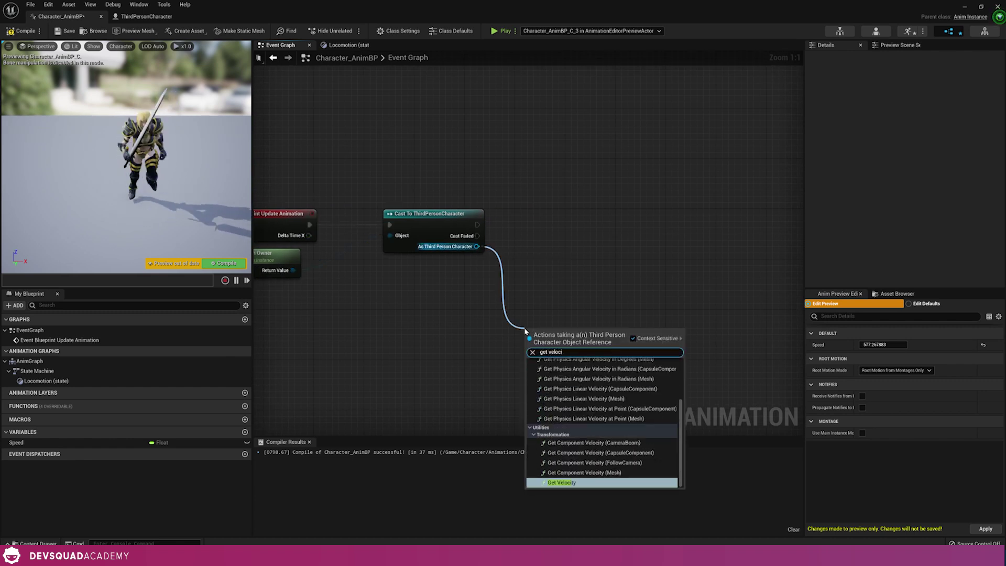
key("Return")
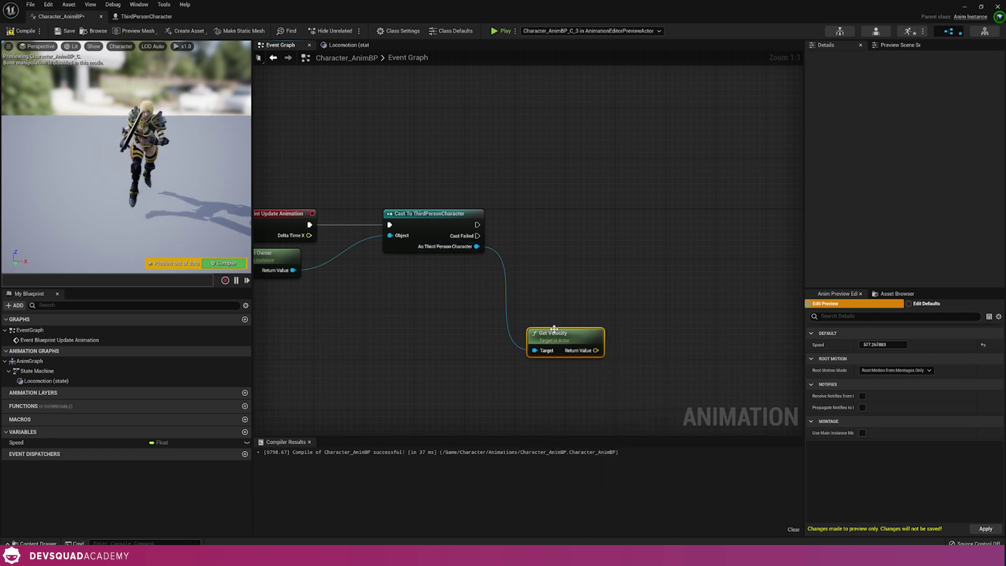
right_click_drag(492, 263, 468, 259)
Add a VectorLength node fed by Get Velocity's return value and align it beside that node
right_click_drag(548, 328, 490, 329)
left_click_drag(514, 346, 571, 353)
type("vector")
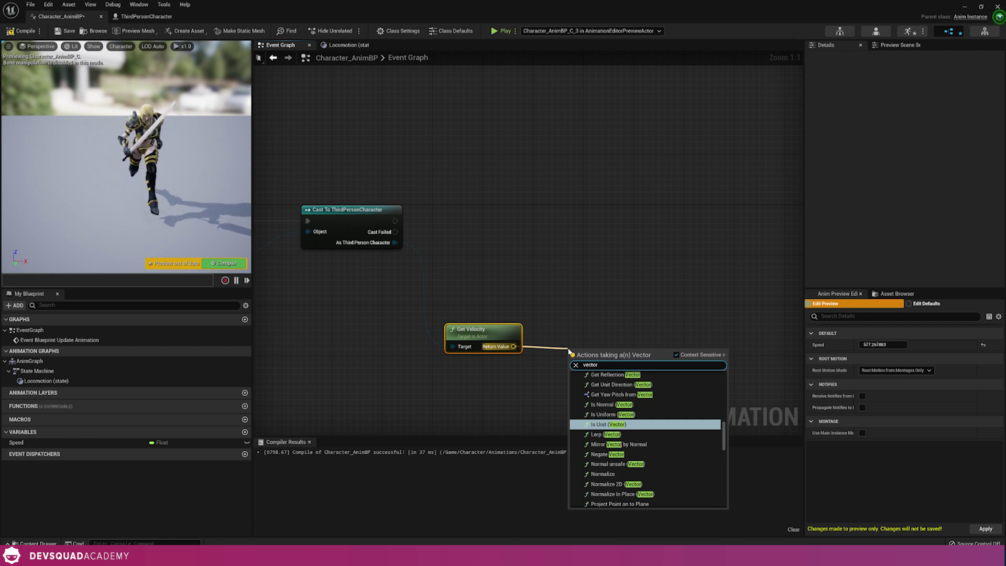
type("len")
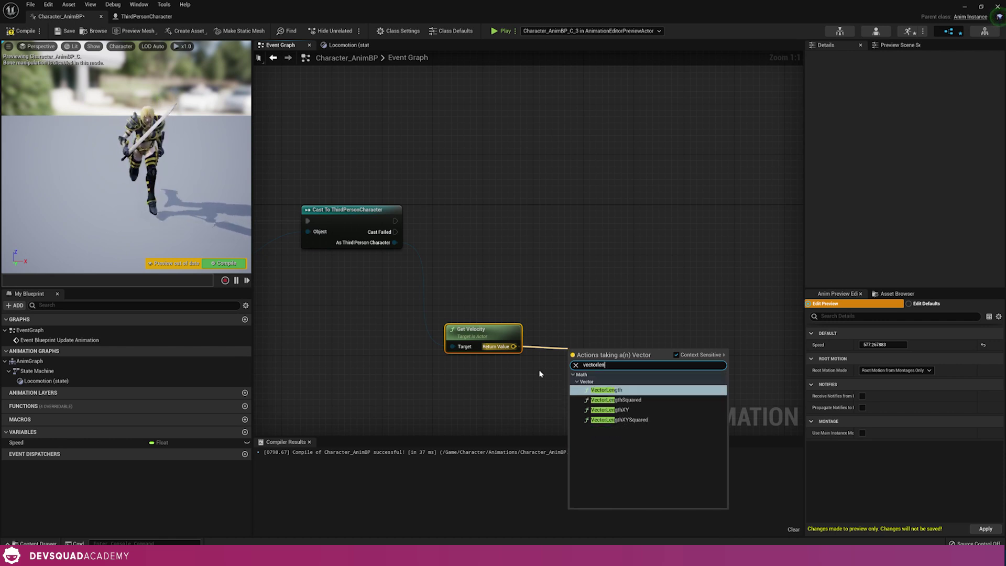
left_click(603, 390)
left_click_drag(587, 360, 584, 337)
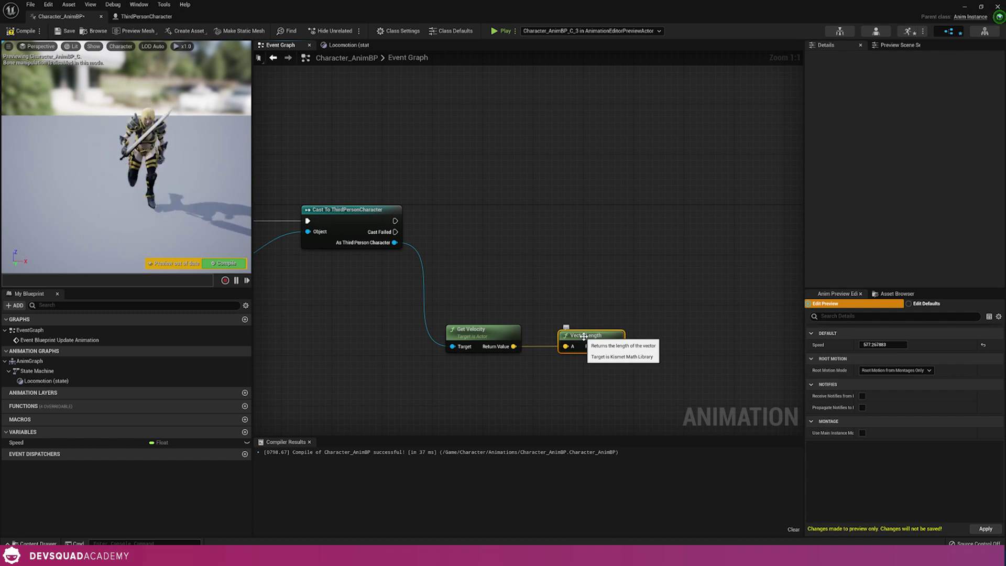
Add a Set Speed node fed by VectorLength's return value, run it from the successful cast output, and compile the blueprint
left_click_drag(613, 354, 655, 269)
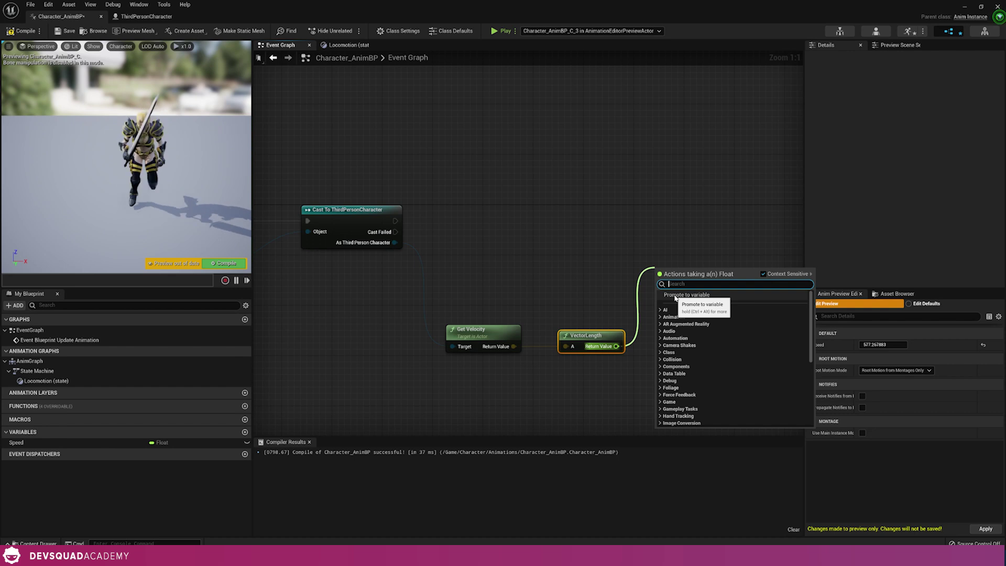
left_click(57, 441)
left_click_drag(58, 441, 659, 242)
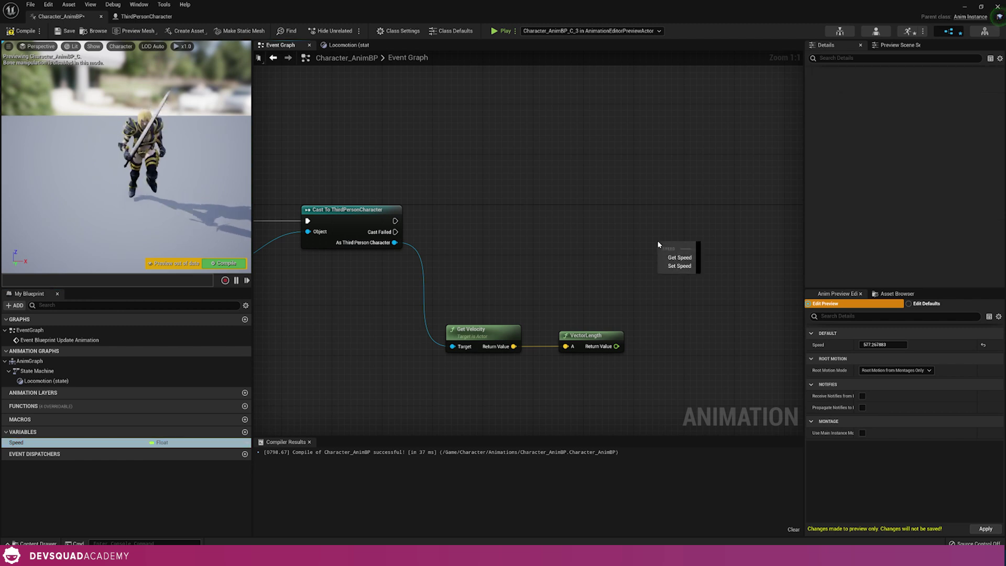
left_click(676, 266)
left_click_drag(617, 346, 694, 232)
left_click_drag(395, 221, 678, 229)
right_click_drag(444, 243, 545, 234)
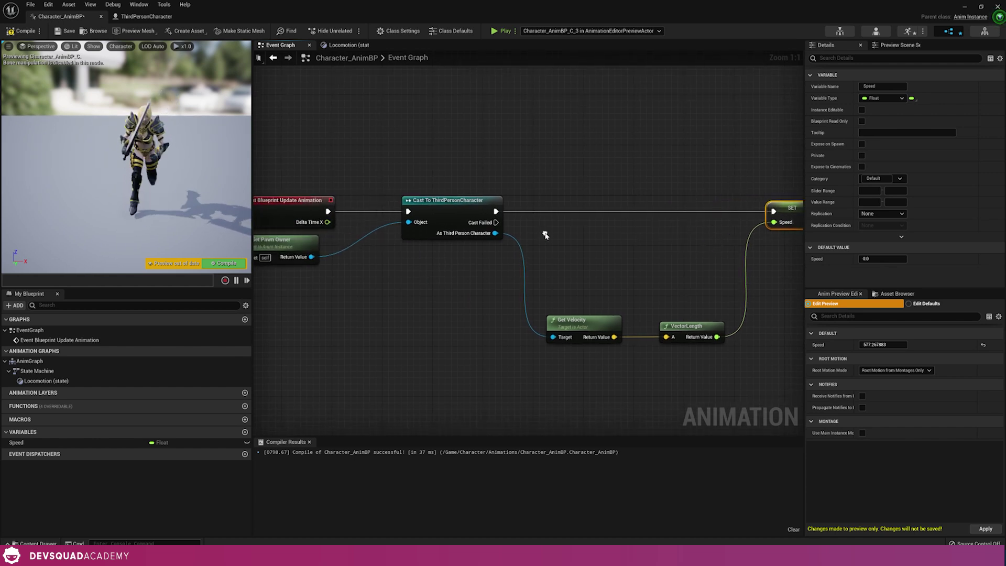
left_click_drag(330, 153, 257, 200)
left_click_drag(461, 138, 728, 364)
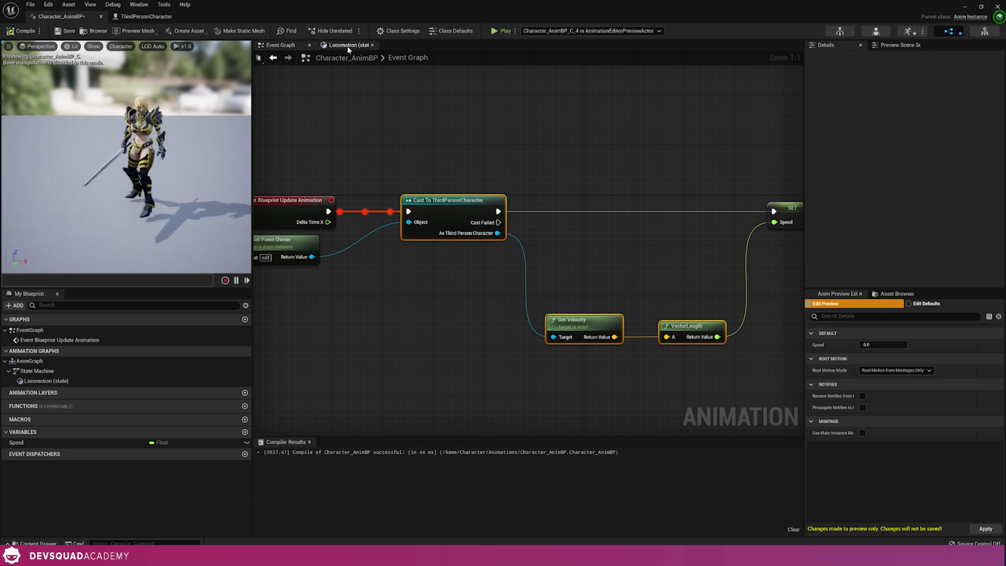
Return to the Locomotion state's graph and vary the preview Speed to check the blended animation
left_click(346, 45)
left_click_drag(394, 233, 563, 368)
left_click(562, 369)
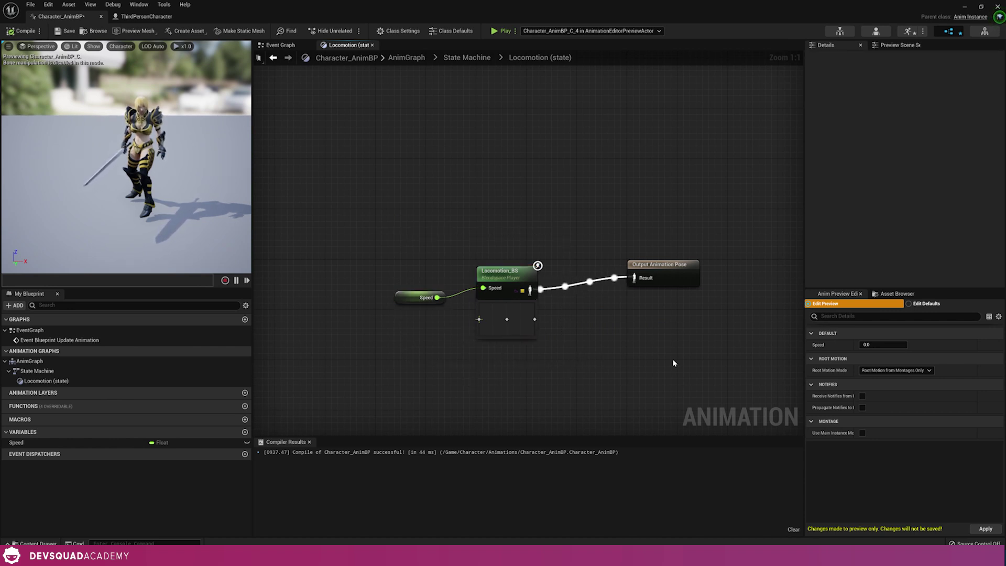
left_click_drag(867, 344, 938, 345)
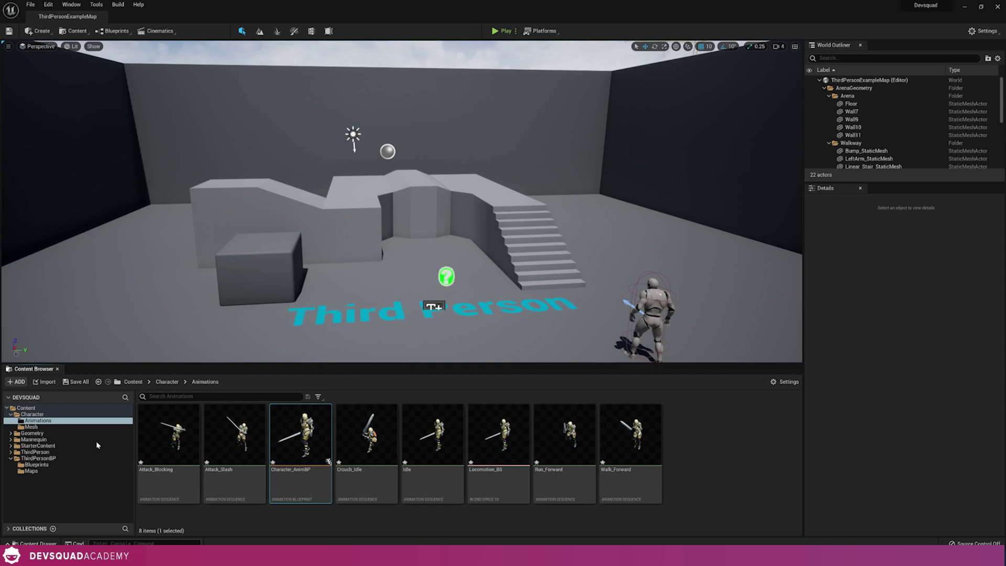
Open the ThirdPersonCharacter blueprint from the ThirdPersonBP Blueprints folder and show its viewport
left_click(37, 464)
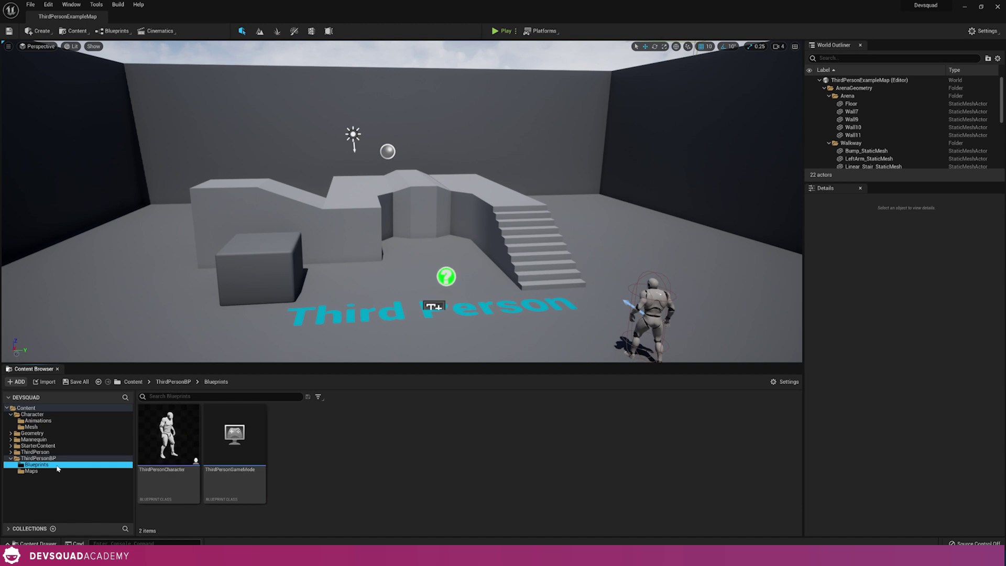
double_click(155, 444)
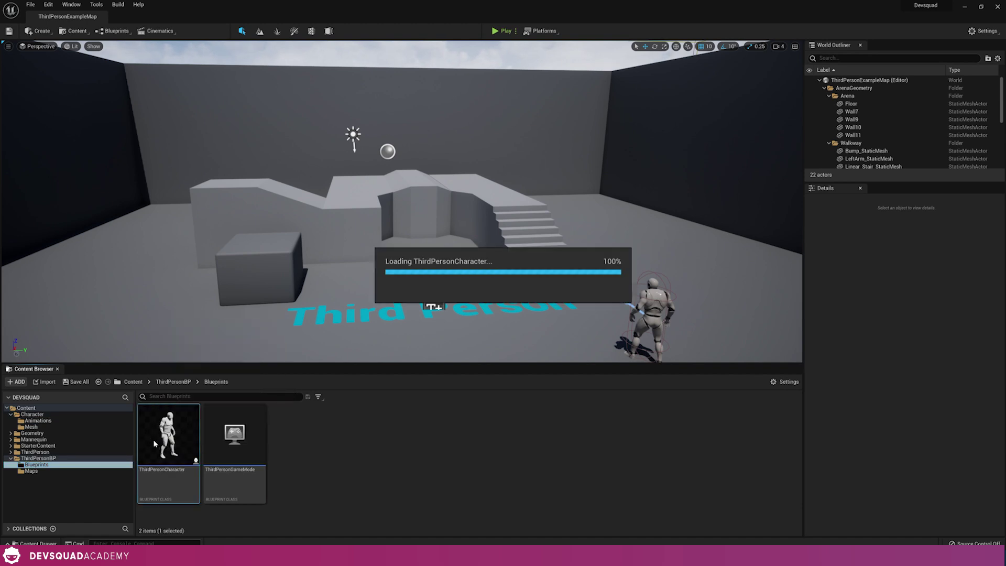
left_click(192, 48)
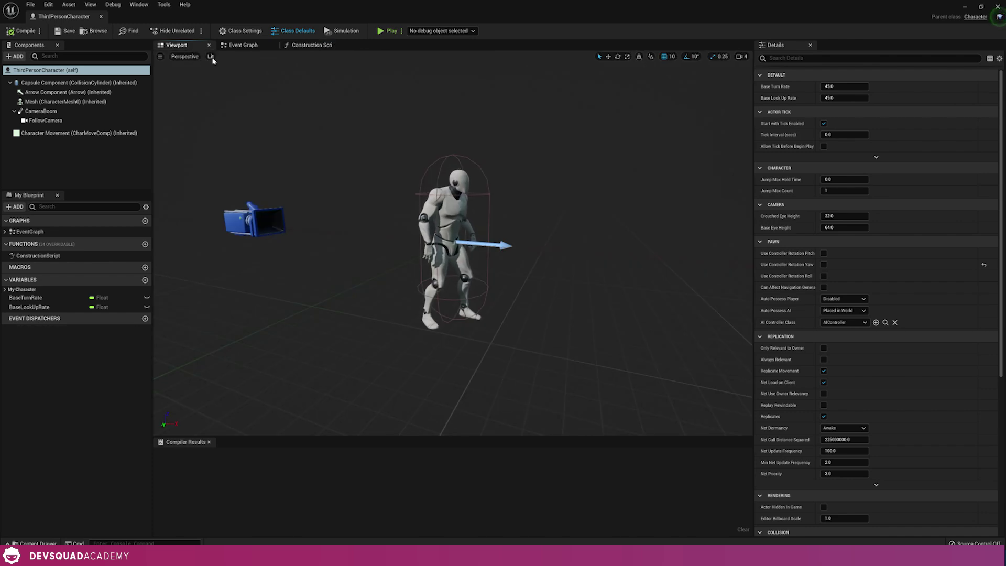
left_click(998, 7)
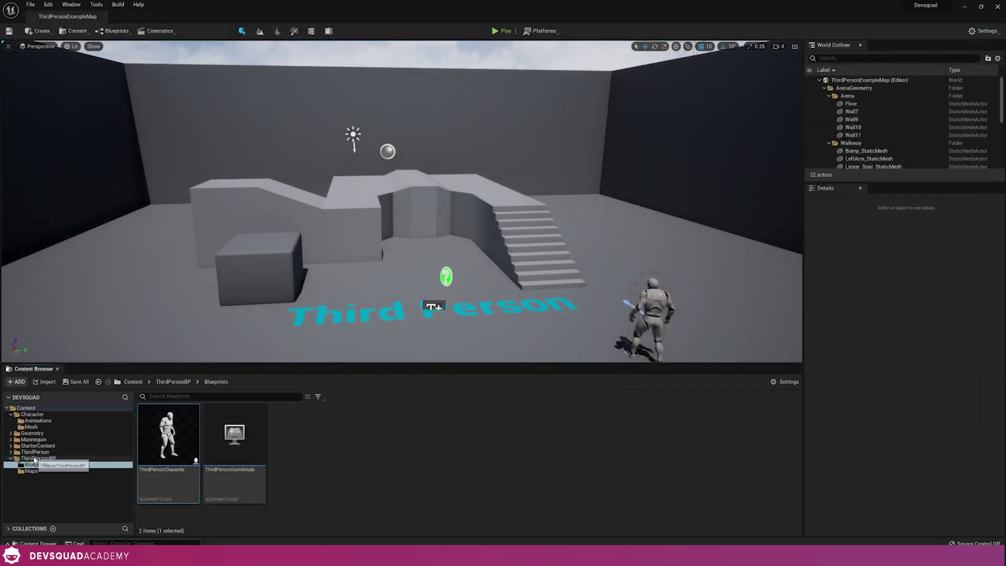
double_click(182, 461)
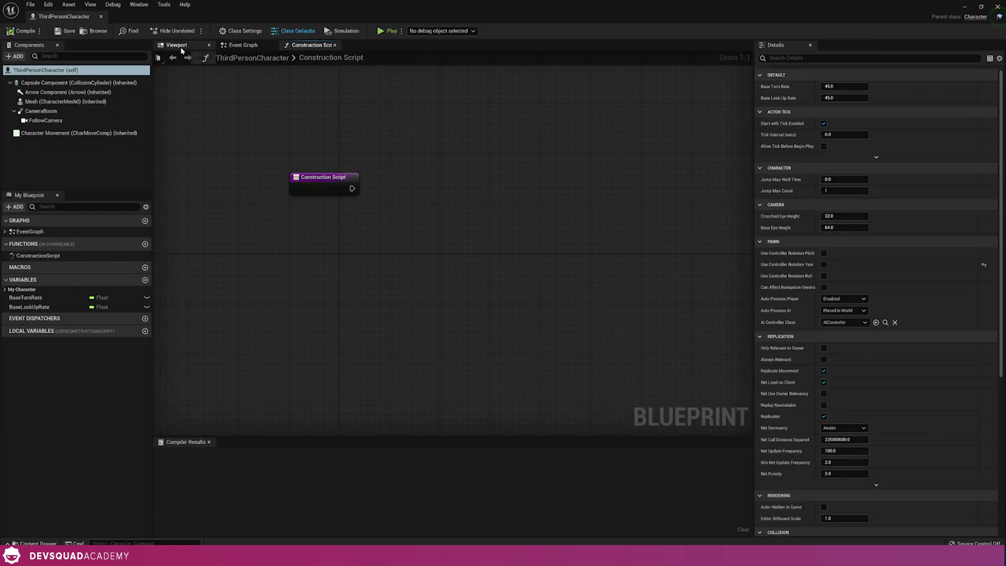
left_click(178, 45)
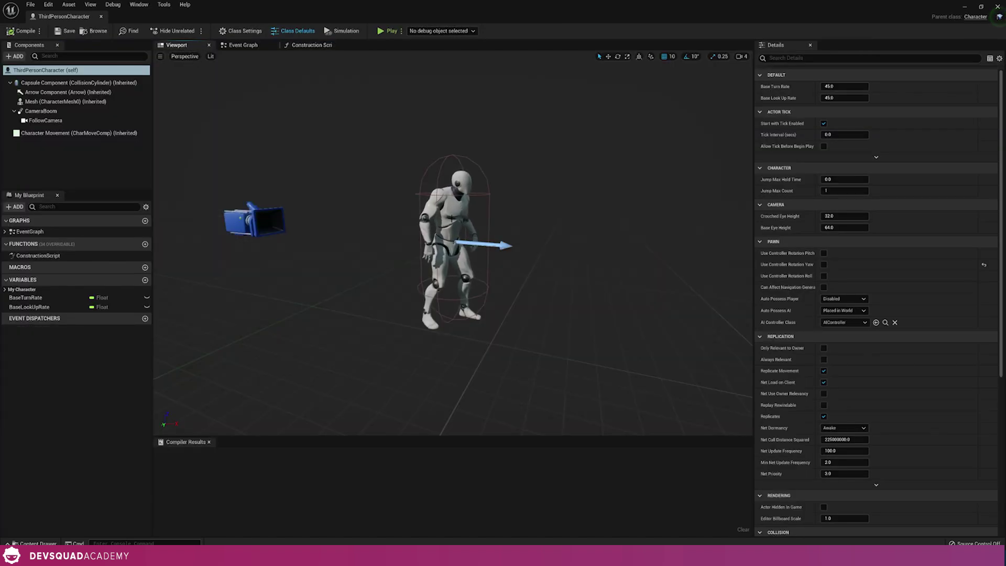
Set the skeletal mesh of the character's inherited Mesh component to Character_Mesh
left_click(63, 101)
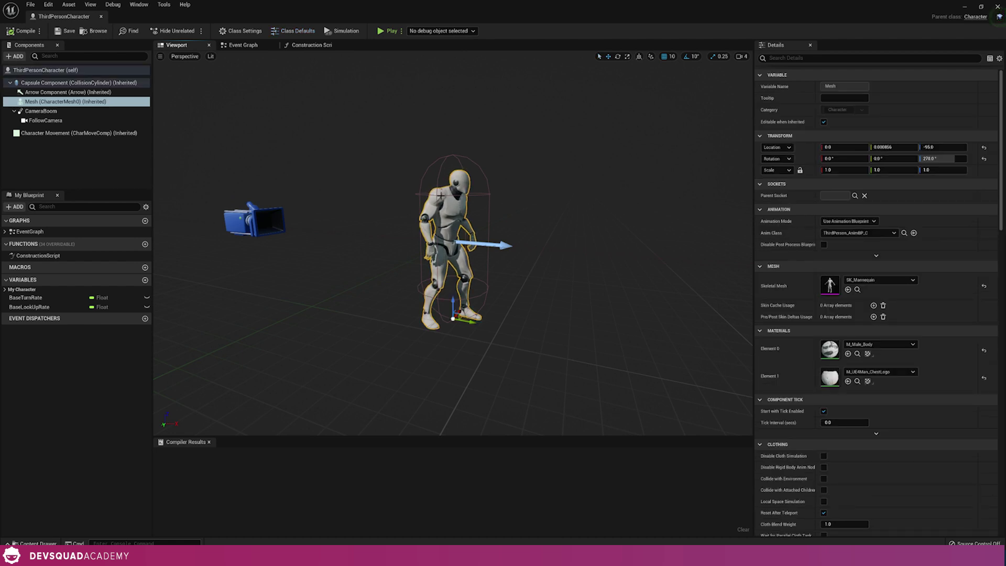
mouse_move(742, 274)
left_mouse_down()
mouse_move(741, 262)
mouse_move(742, 275)
left_mouse_up()
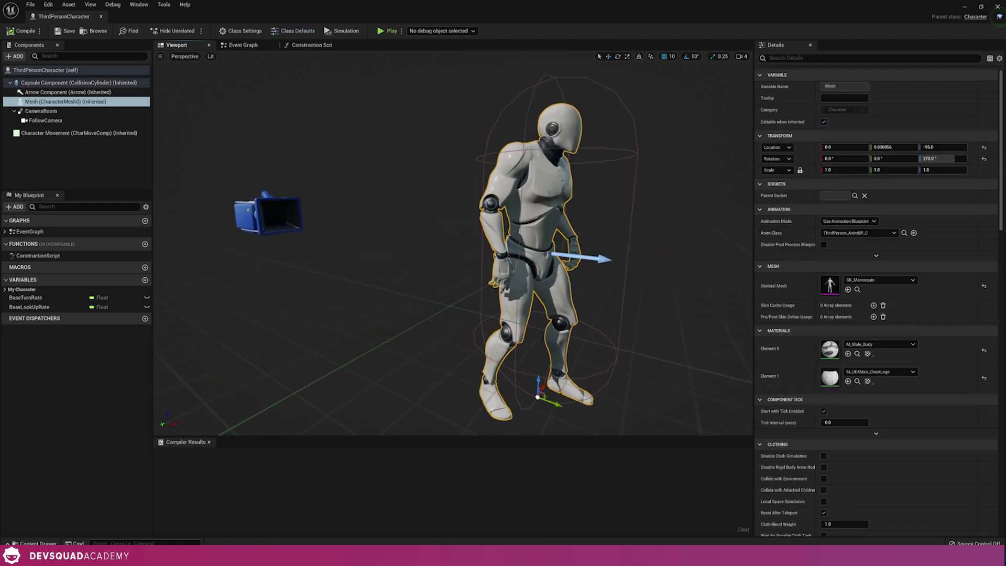
left_click(894, 283)
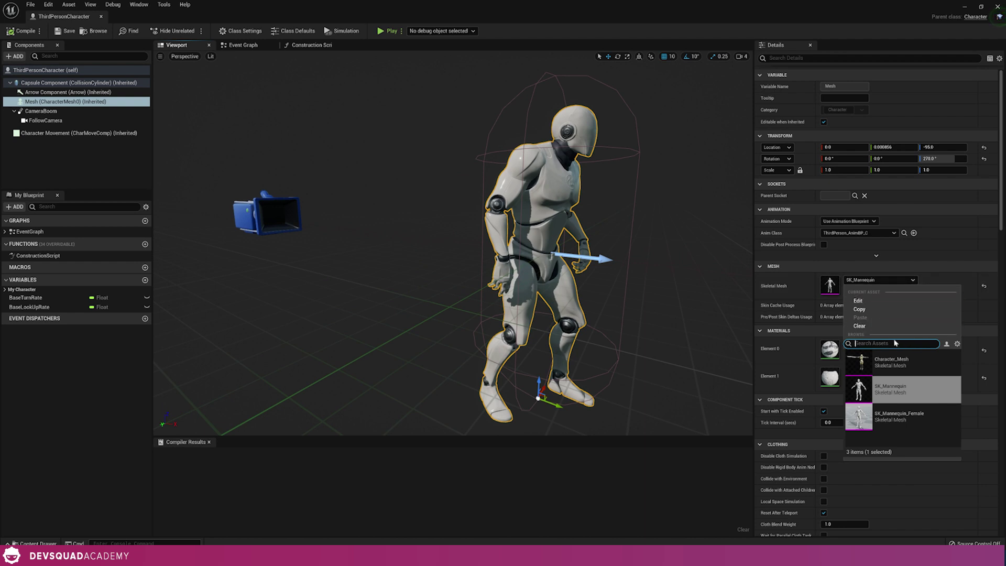
left_click(894, 366)
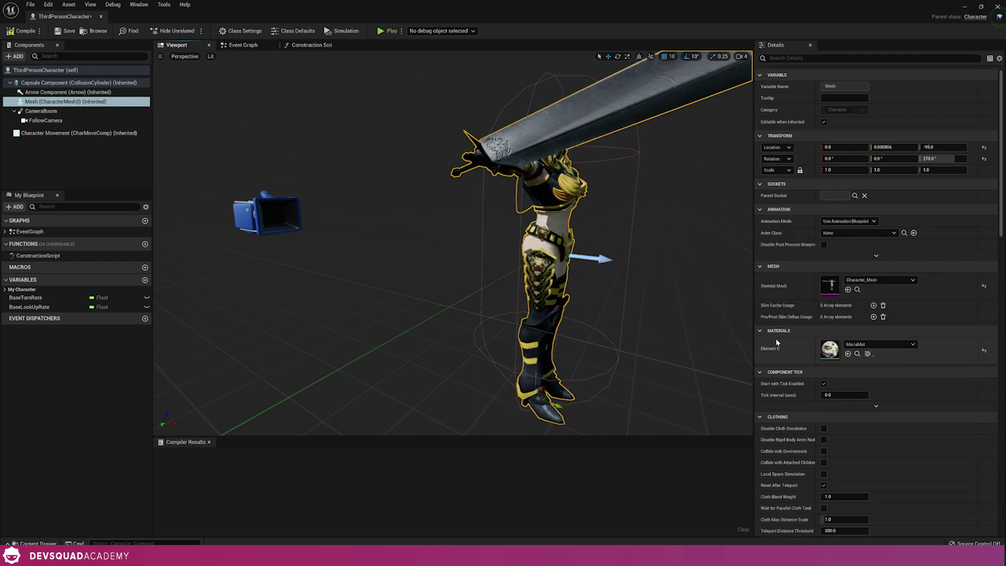
Set the Mesh component's Anim Class to Character_AnimBP, then compile and close the blueprint
mouse_move(624, 266)
left_mouse_down()
mouse_move(613, 251)
mouse_move(612, 262)
left_mouse_up()
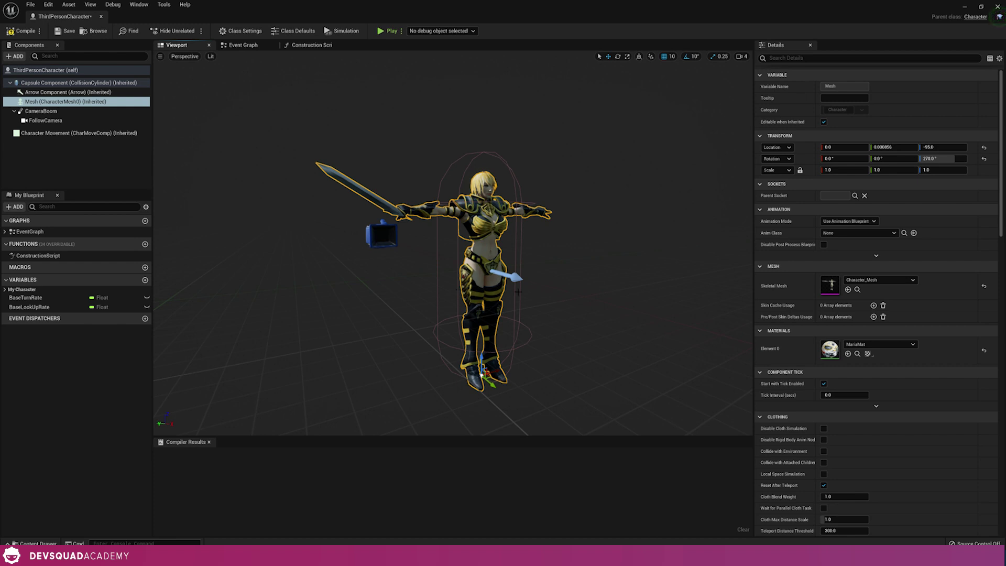
left_click(837, 223)
left_click(836, 231)
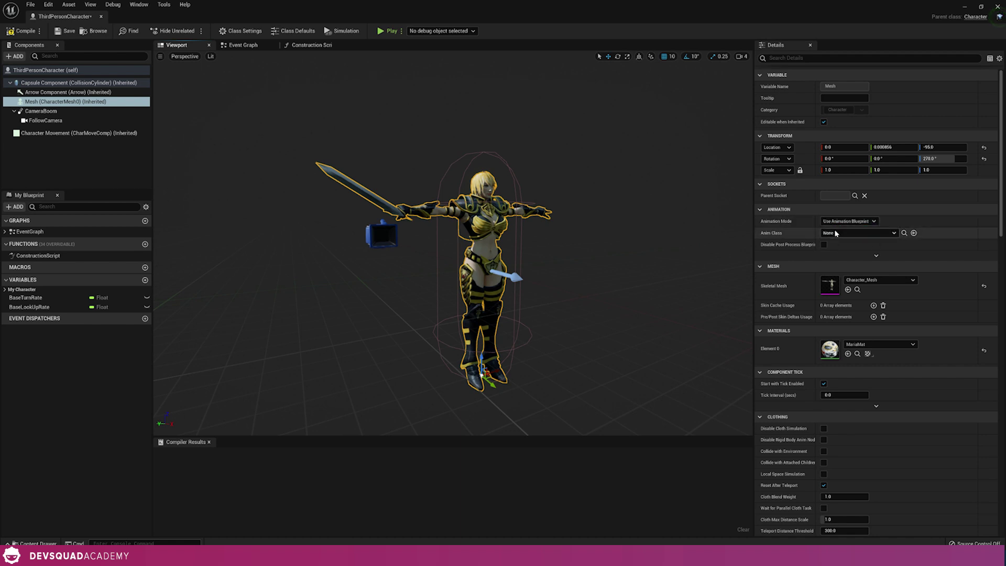
left_click(843, 234)
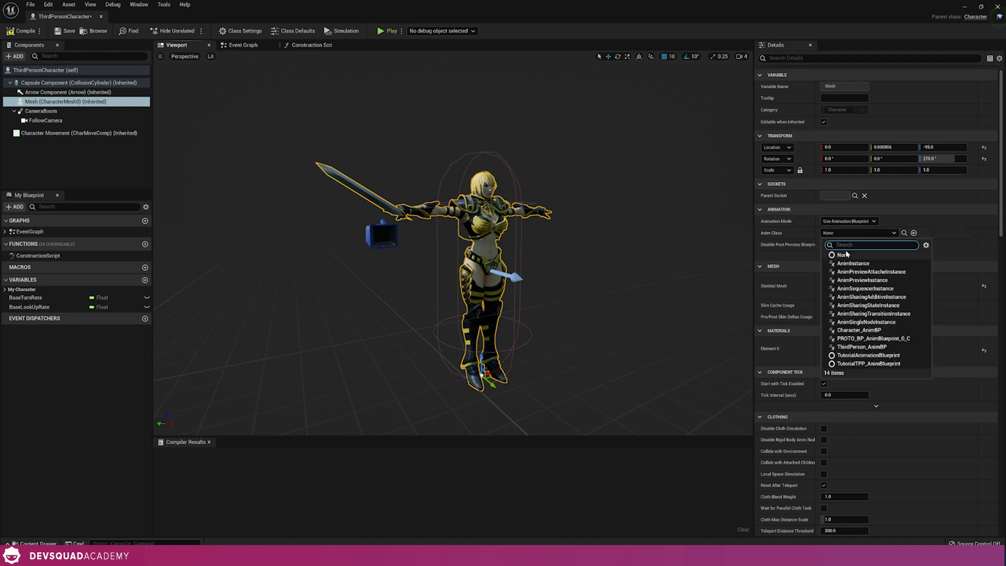
left_click(859, 331)
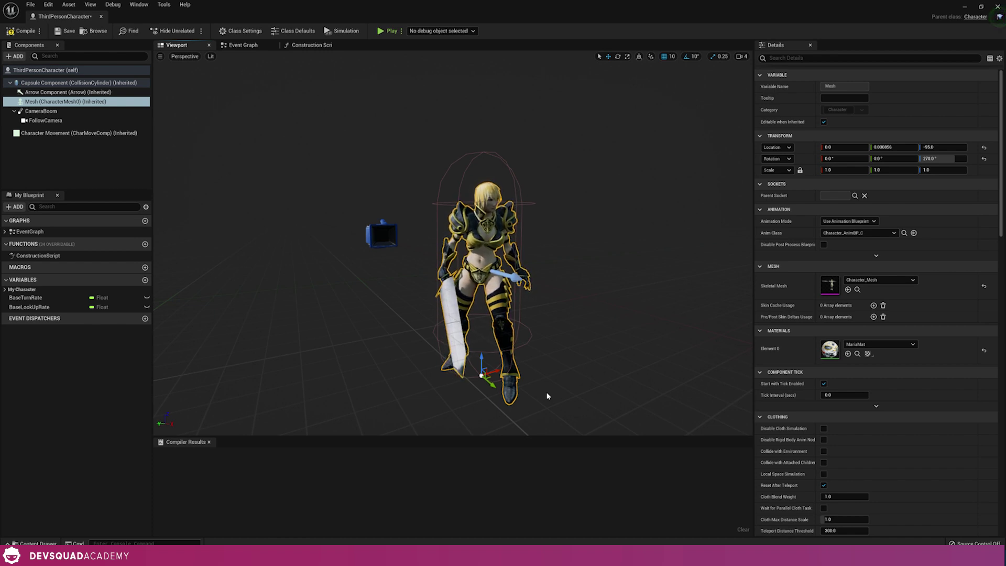
left_click(20, 31)
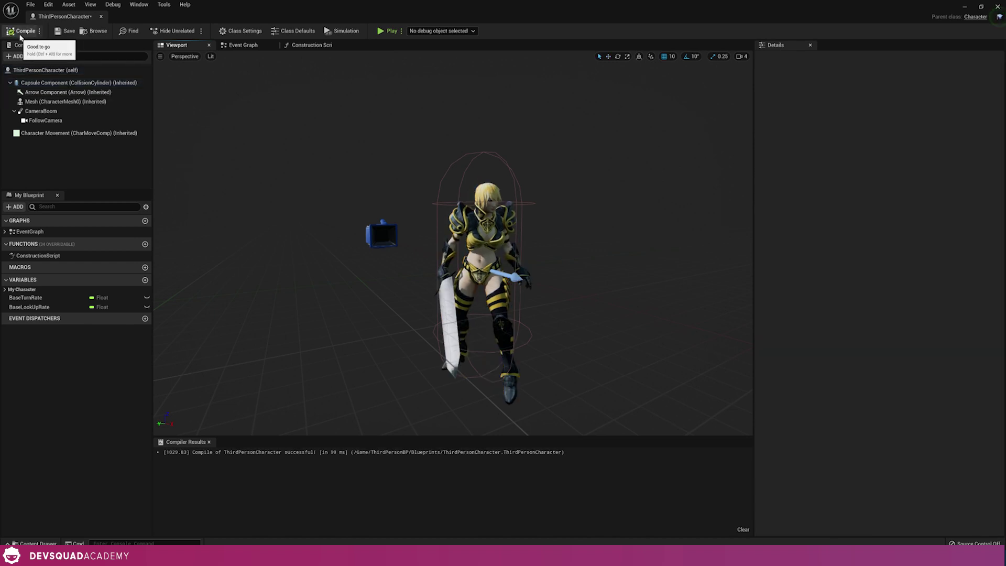
left_click(998, 6)
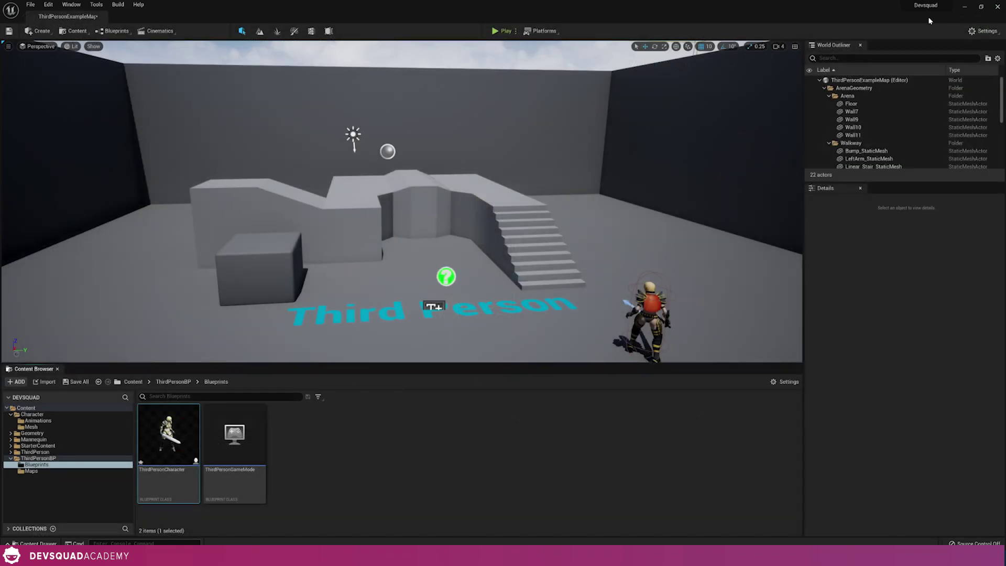
Play the level and run the character around to check the idle and running animations
left_click(506, 31)
key("w")
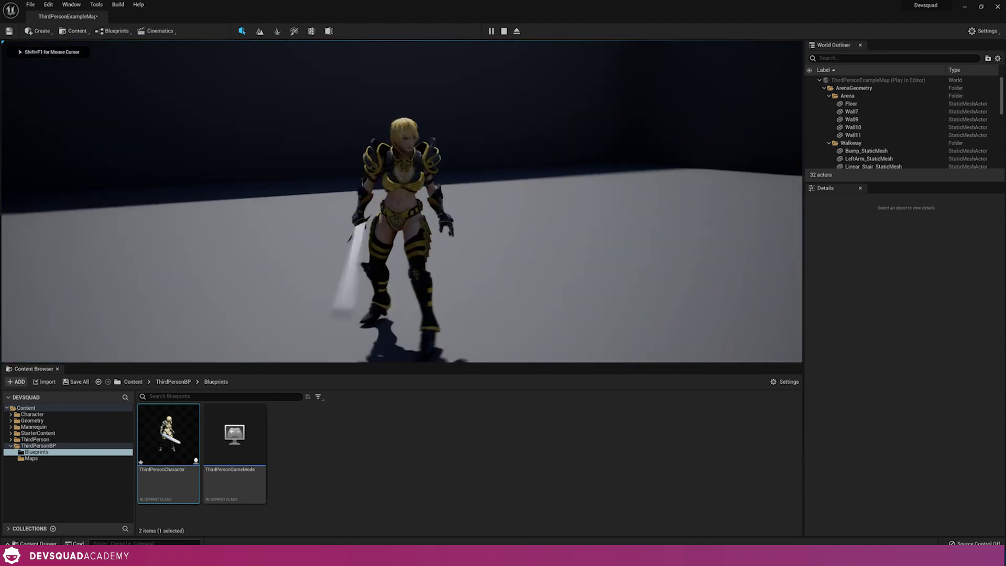
key("w")
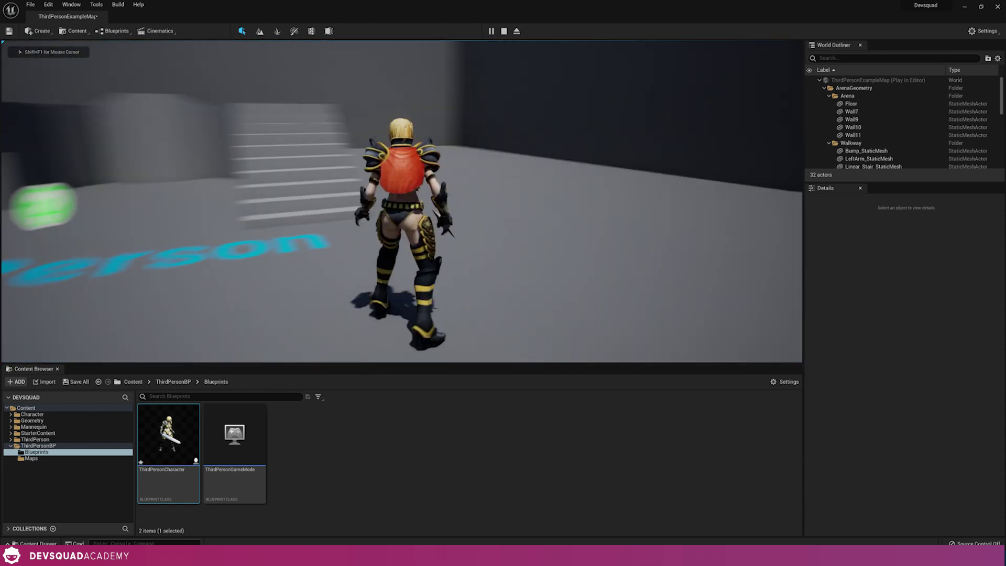
key("w")
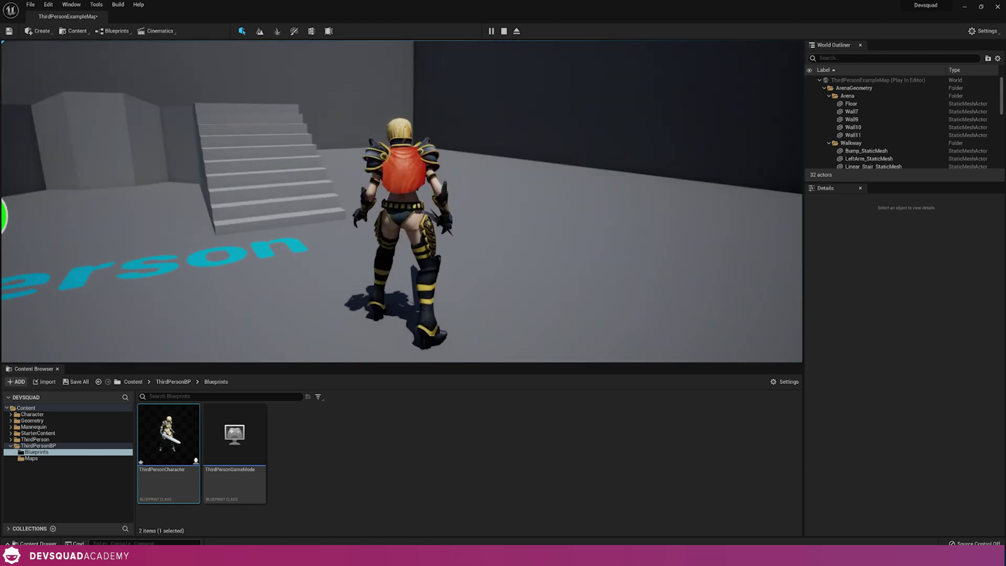
key("w")
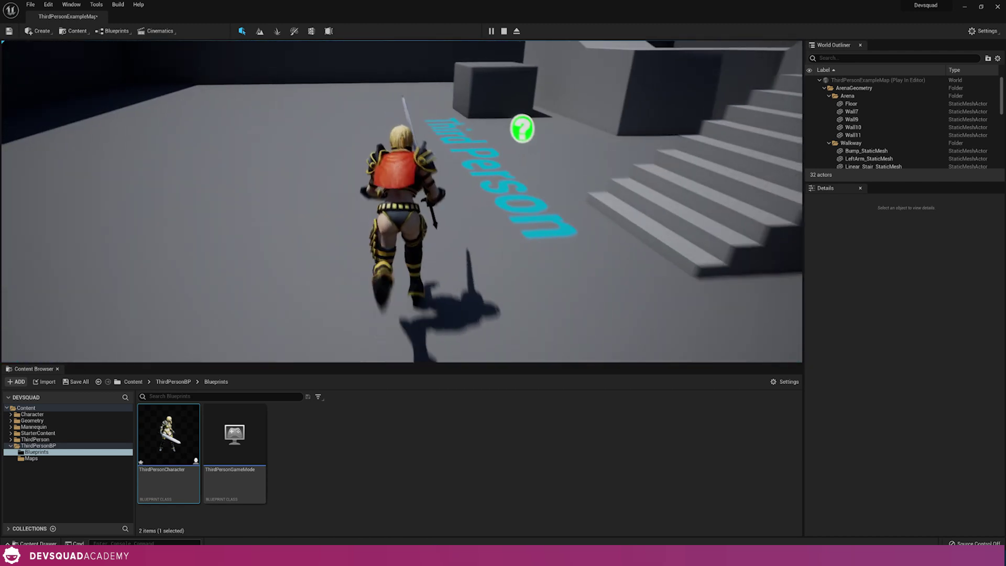
key("w")
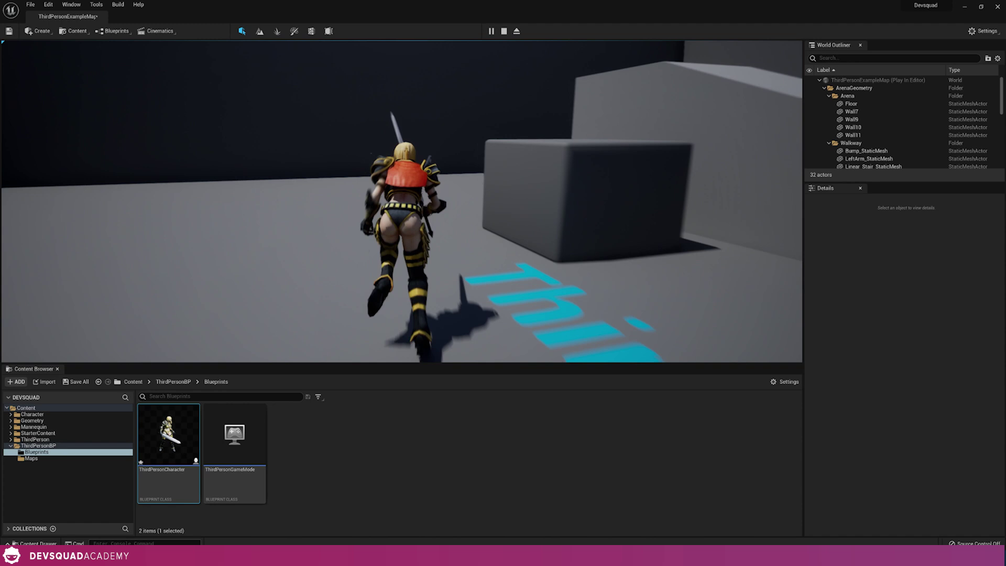
key("w")
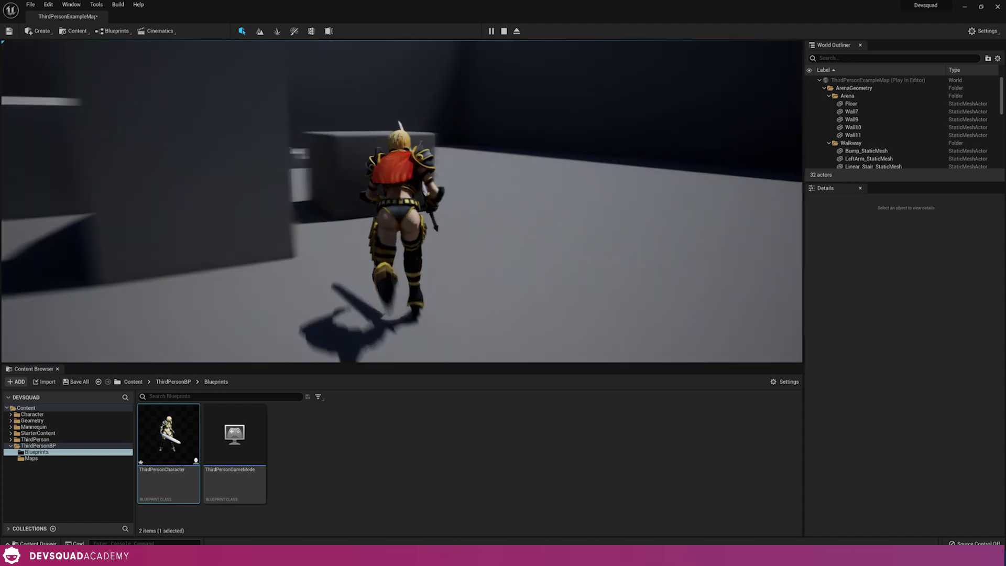
key("w")
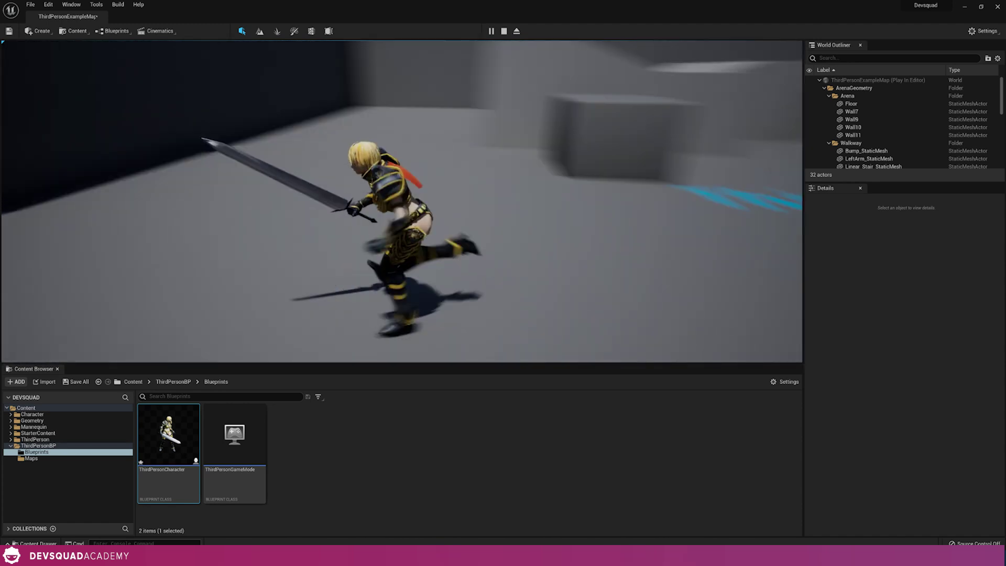
key("w")
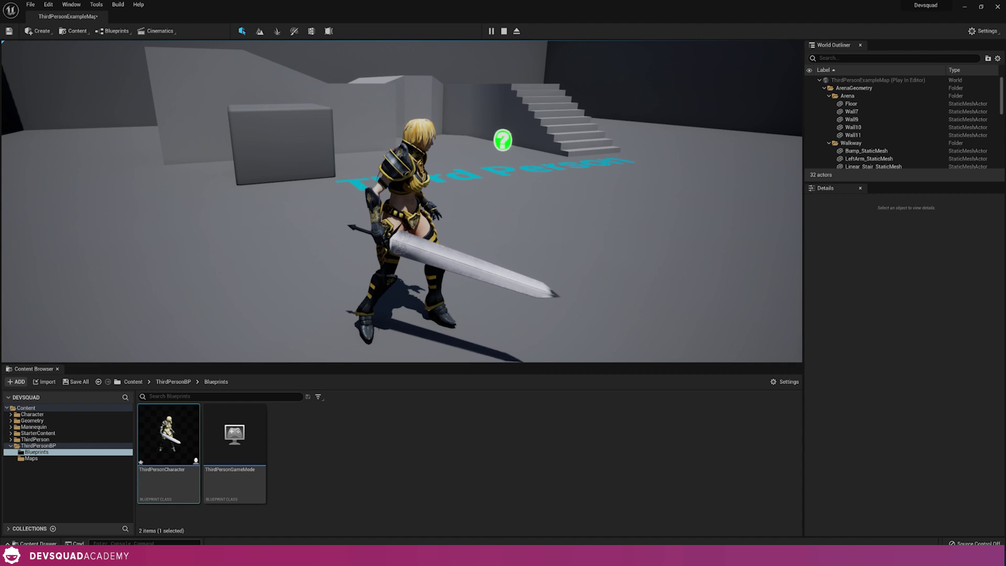
key("w")
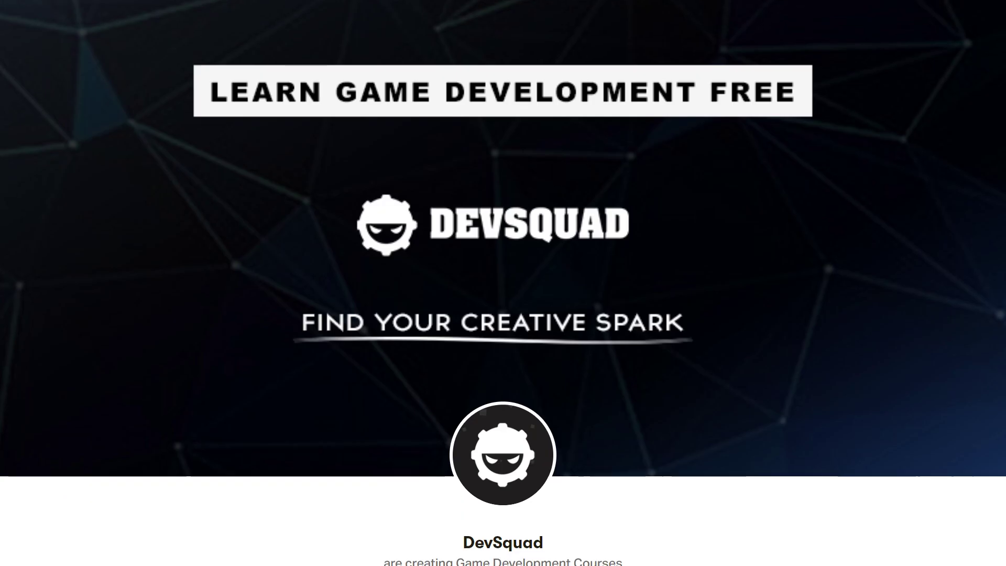
scroll(503, 283, "down", 8)
scroll(503, 283, "down", 10)
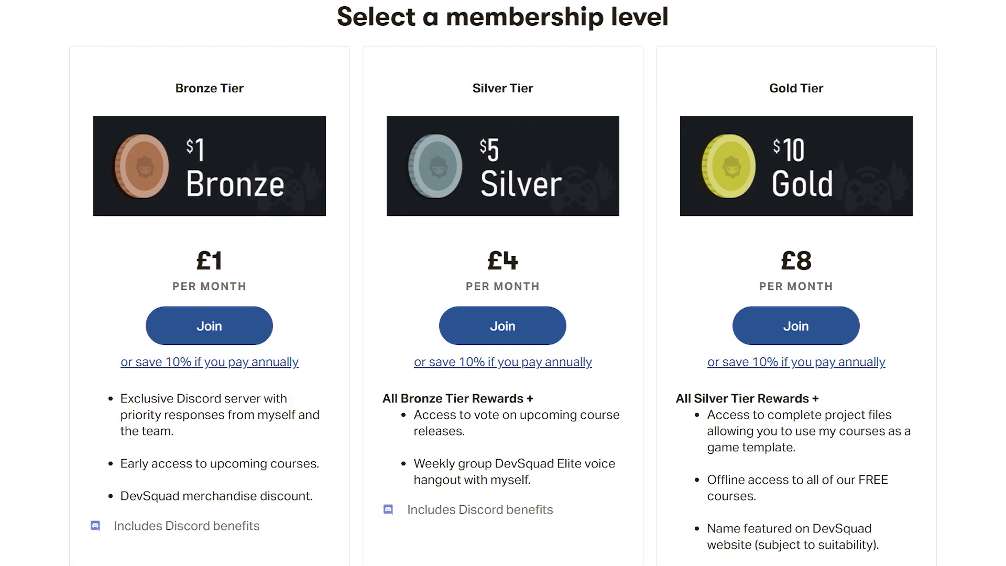
scroll(503, 283, "down", 3)
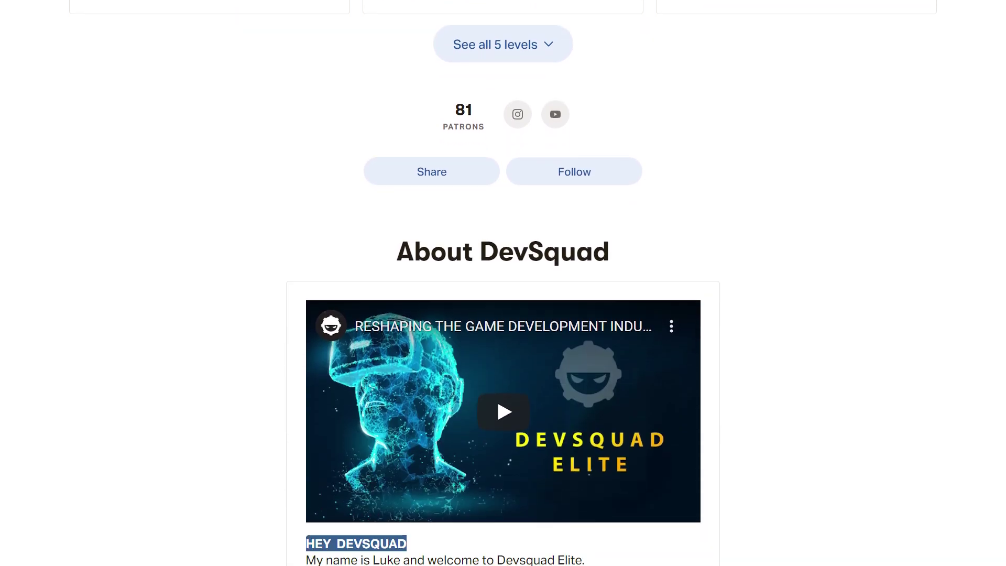